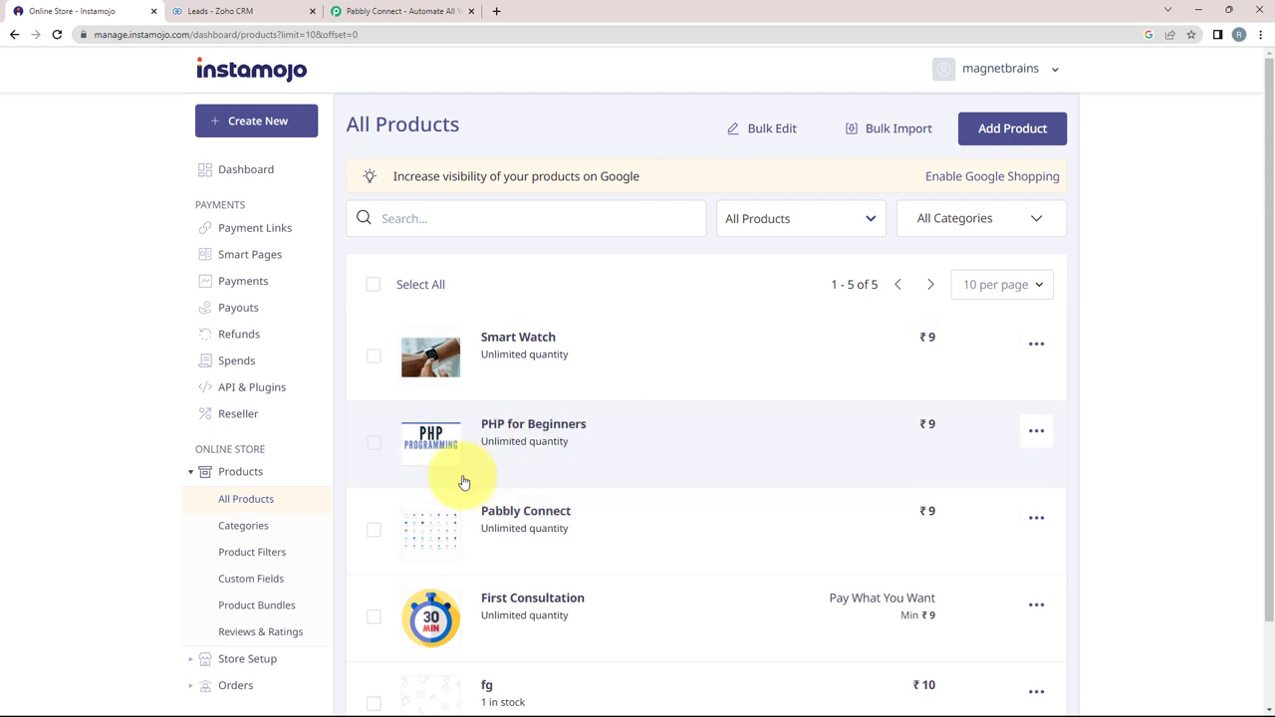
Step: Confirm the Zoho CRM Leads list is empty, then bring up the Pabbly Connect website
click(225, 11)
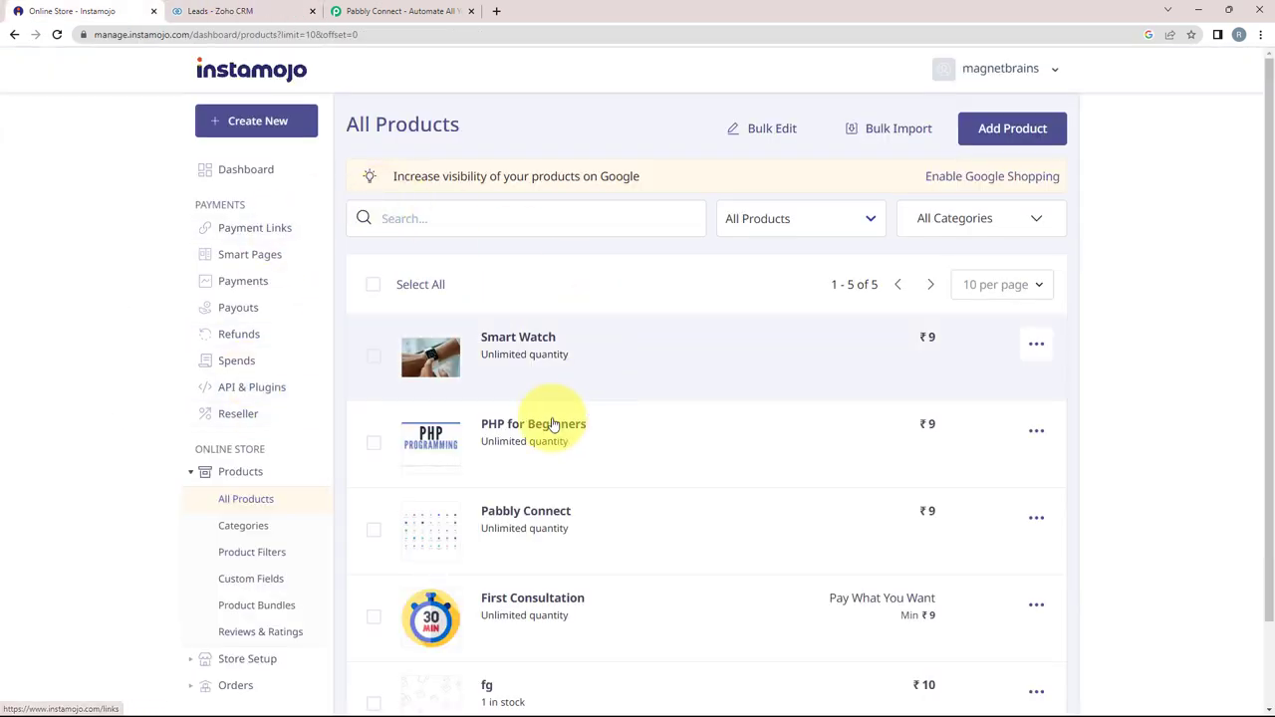
click(339, 8)
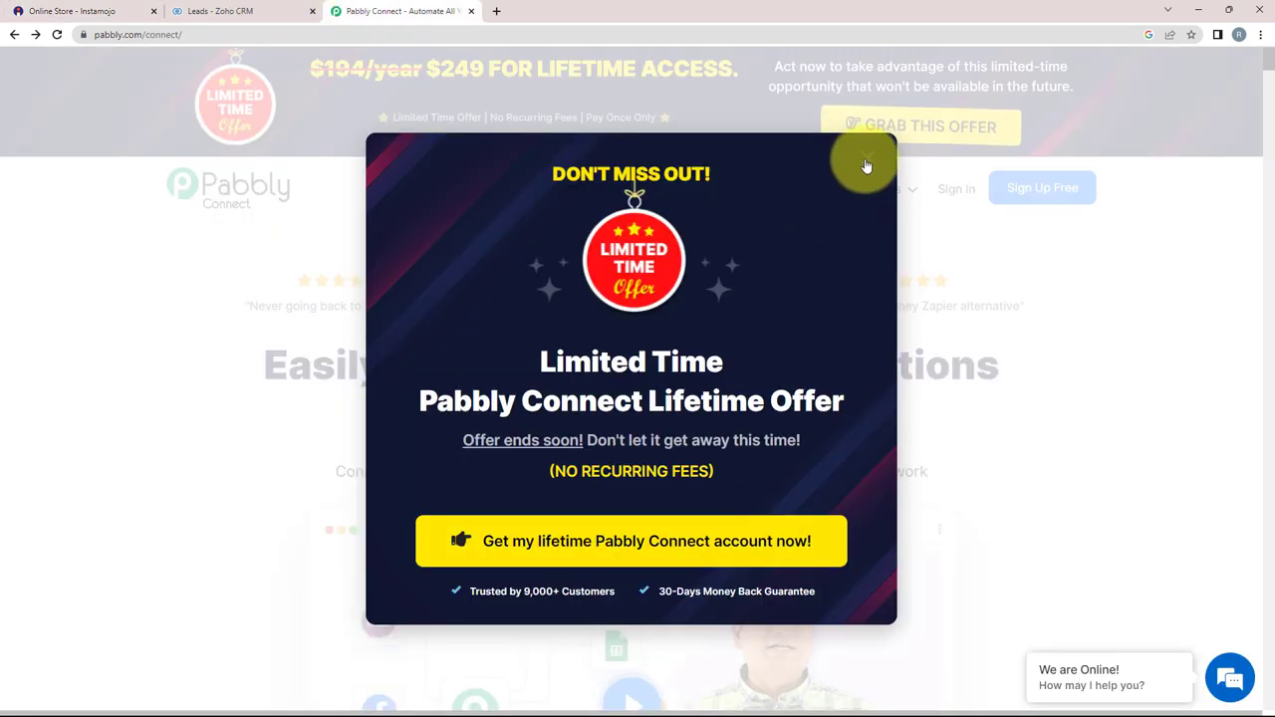
Step: Close the Limited Time Offer popup and glance over the Instamojo and Zoho CRM tabs
click(867, 166)
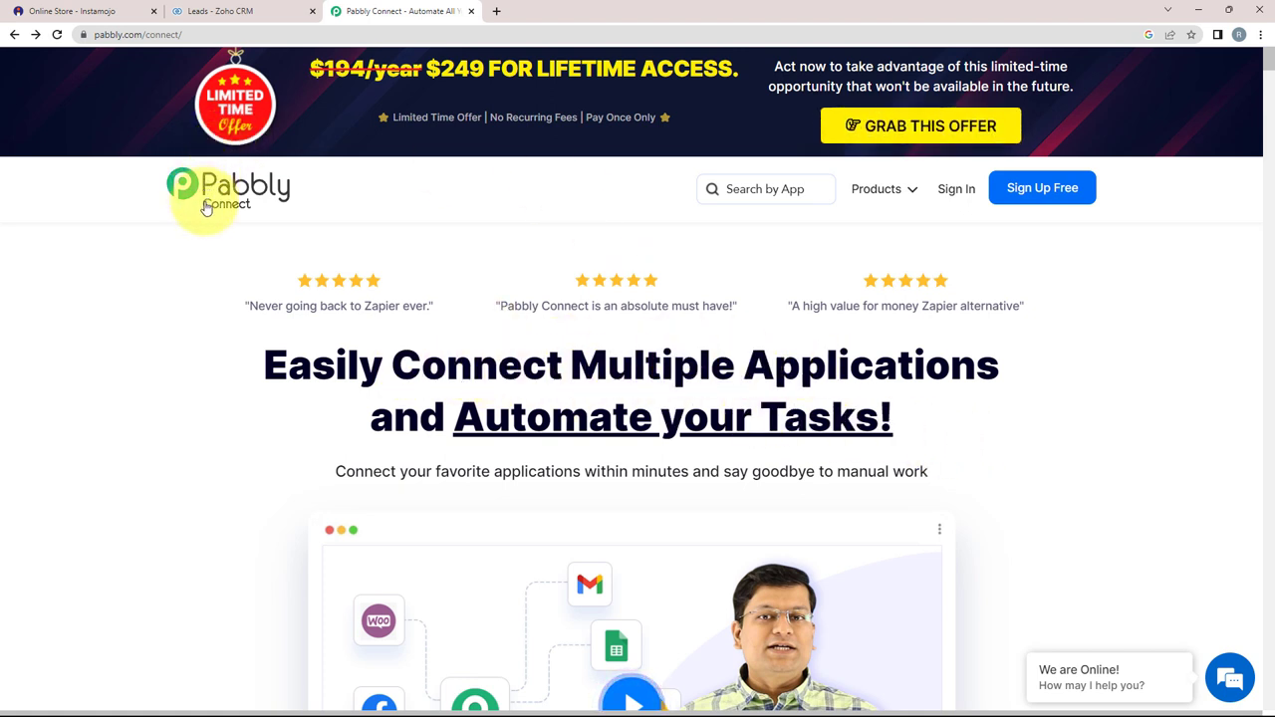
click(55, 8)
click(228, 11)
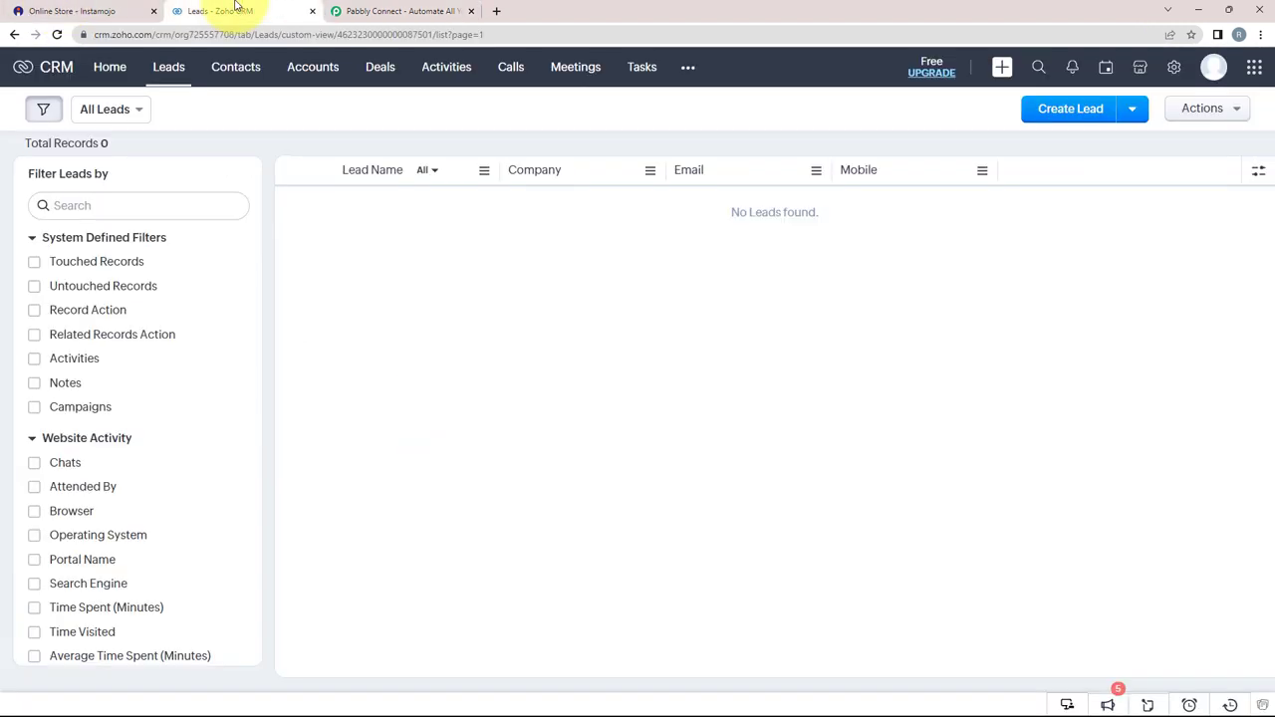
click(394, 11)
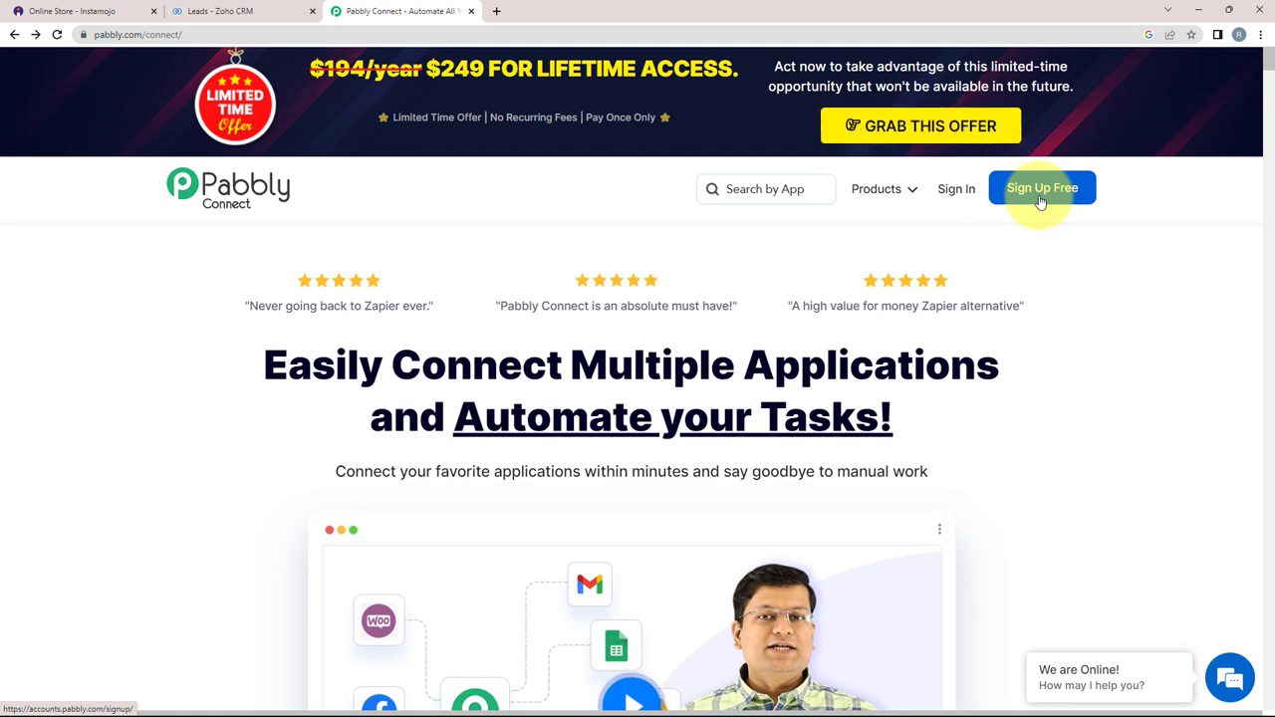
Step: From the Pabbly Connect dashboard, create a workflow named 'Add Instamojo Sales to New Zoho CRM as Leads'
click(1040, 198)
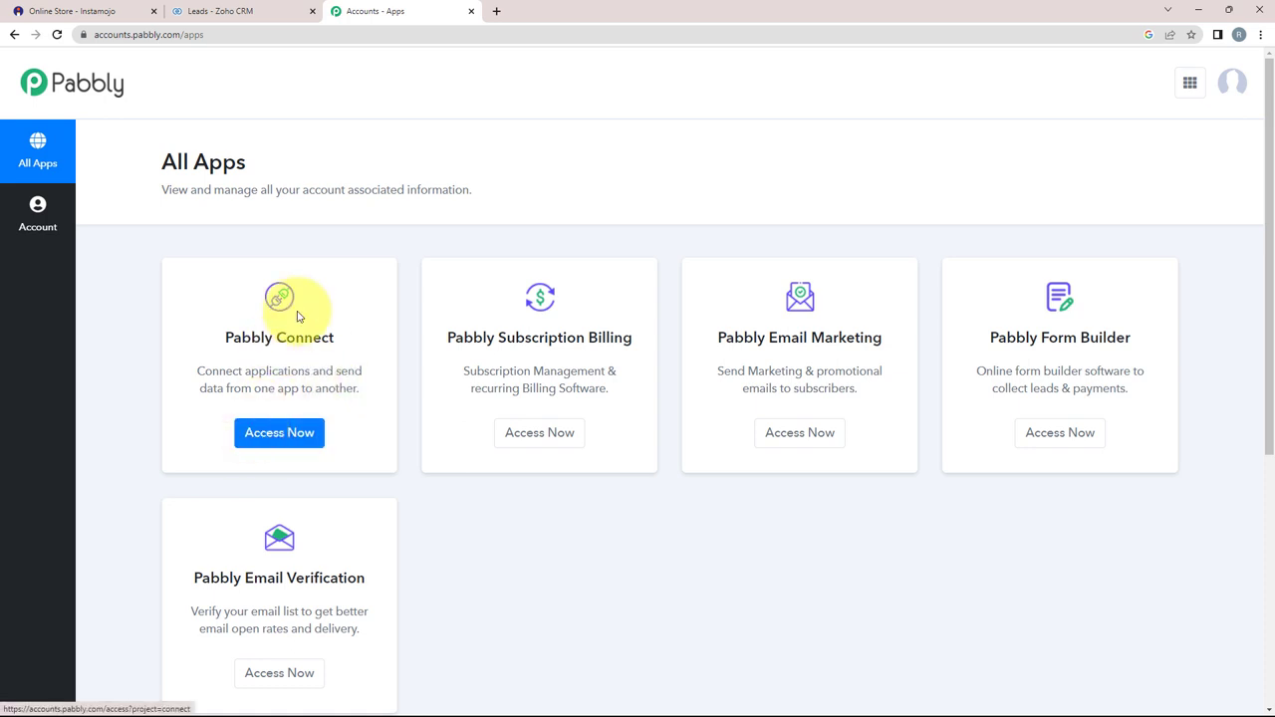
click(283, 431)
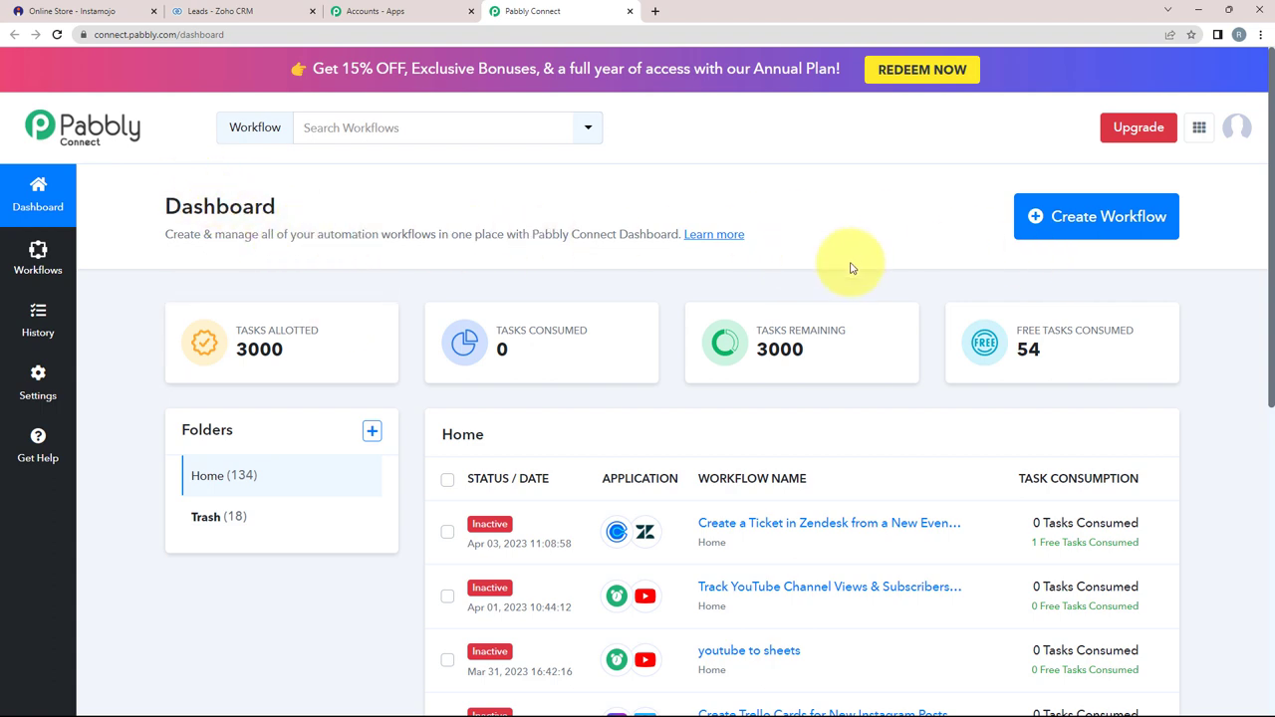
click(1086, 219)
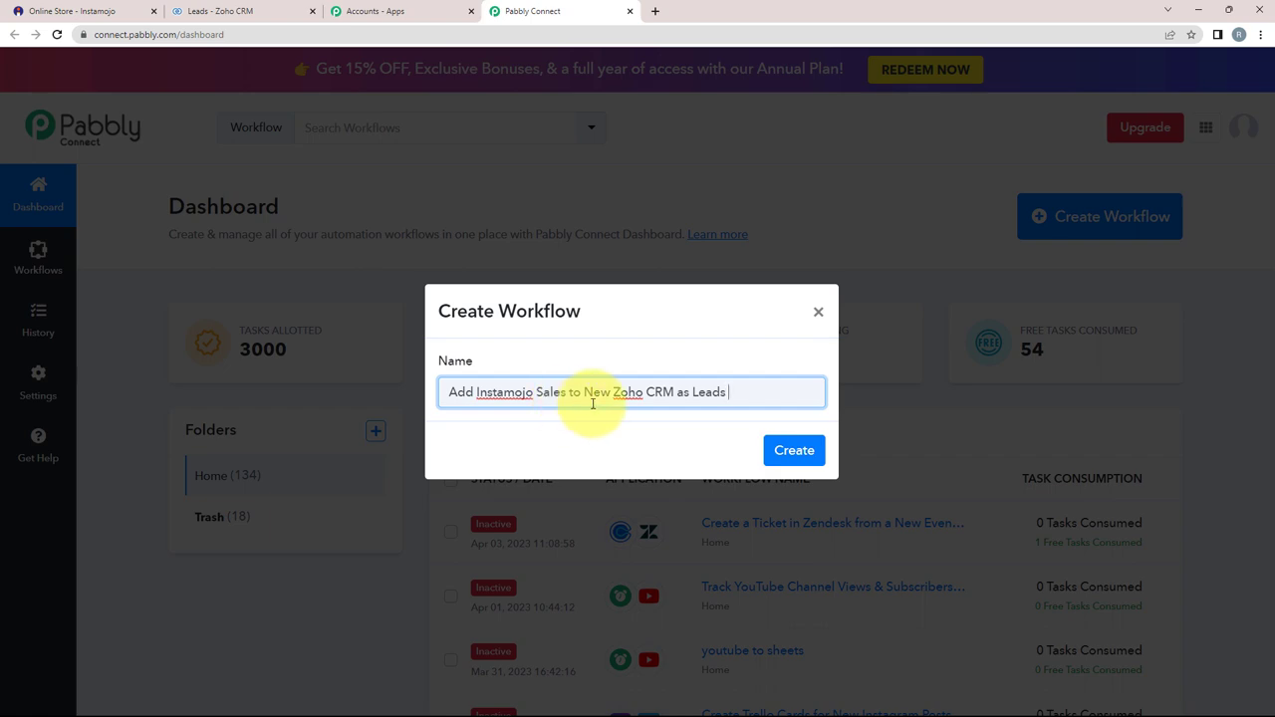
click(788, 450)
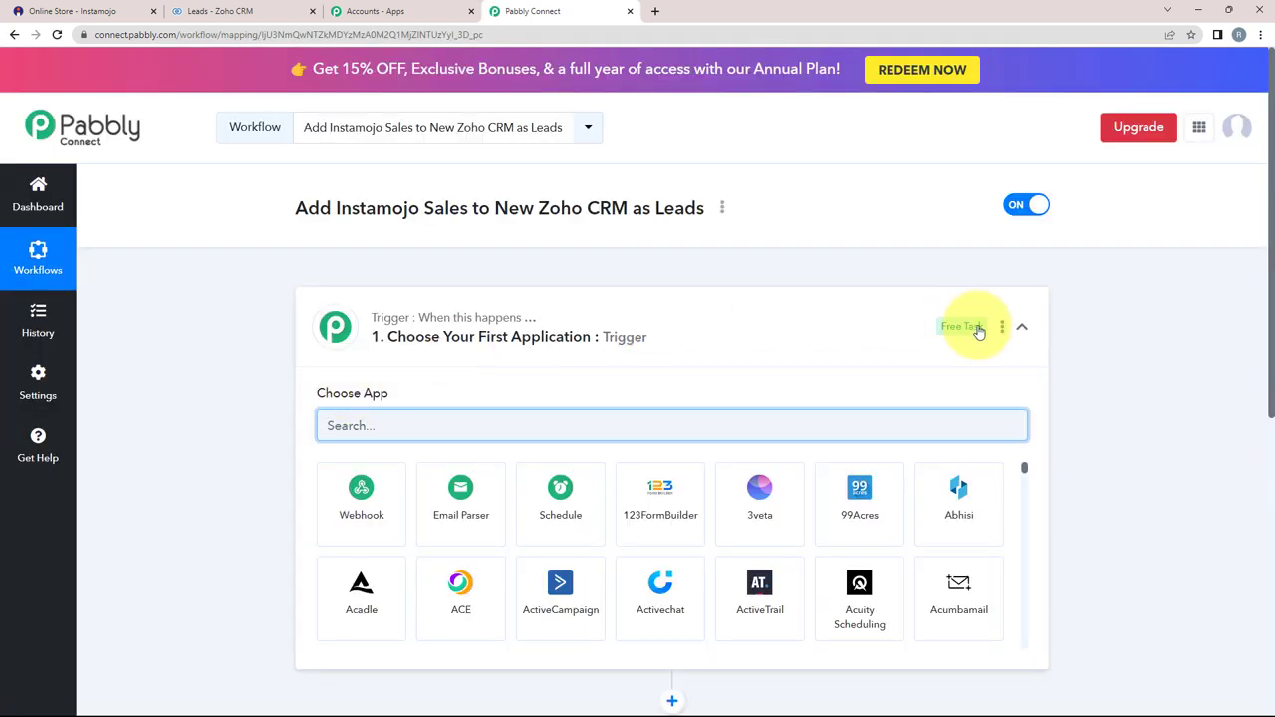
Step: Search 'inst' in the trigger step's app chooser and pick Instamojo
click(1017, 327)
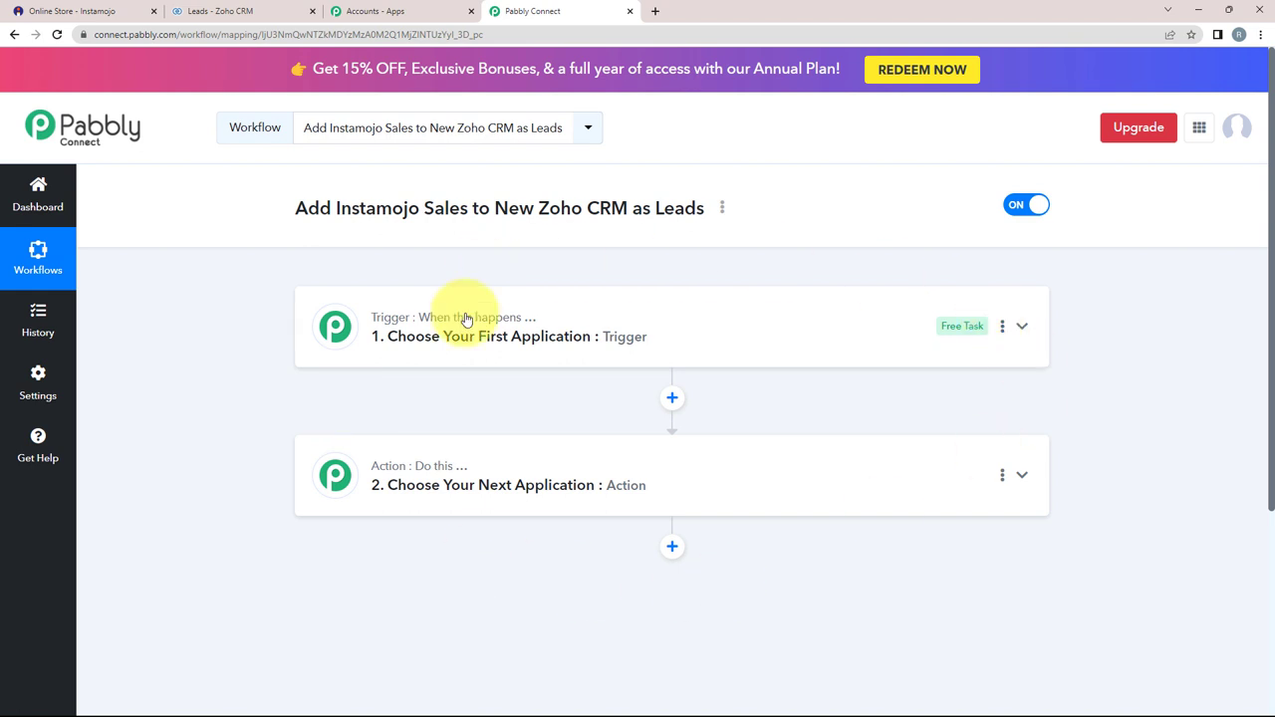
mouse_move(382, 328)
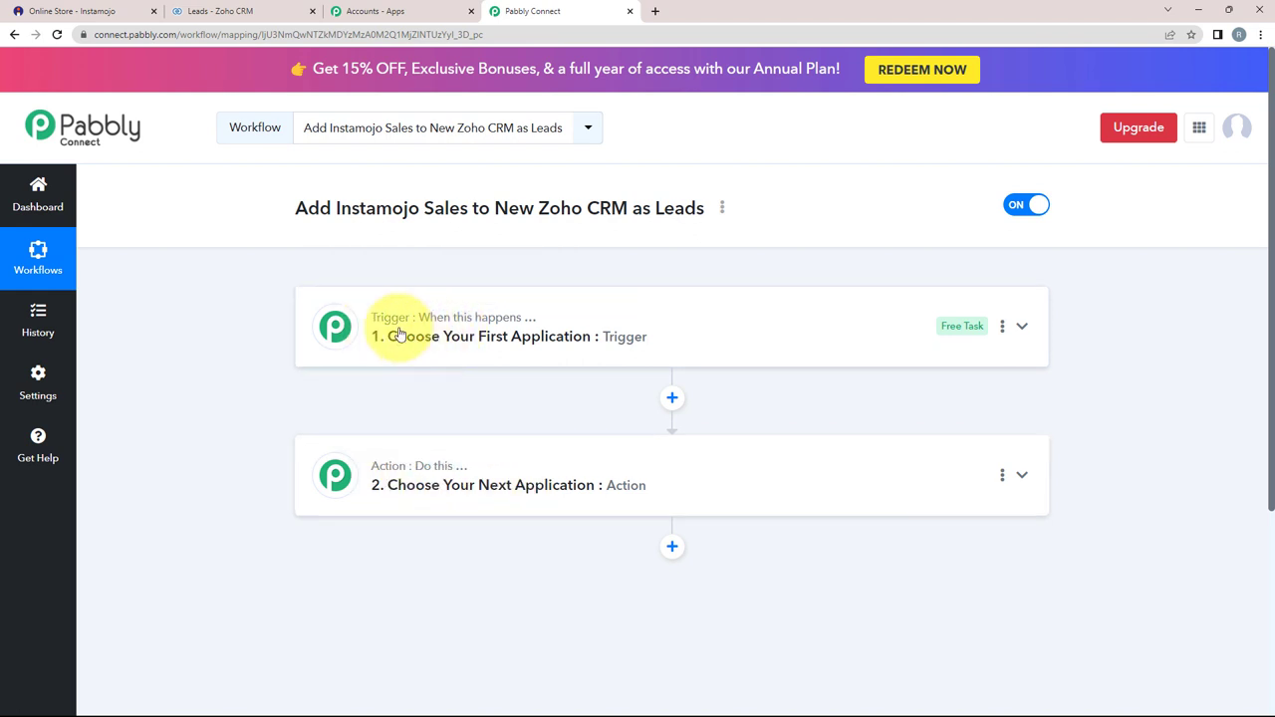
click(497, 339)
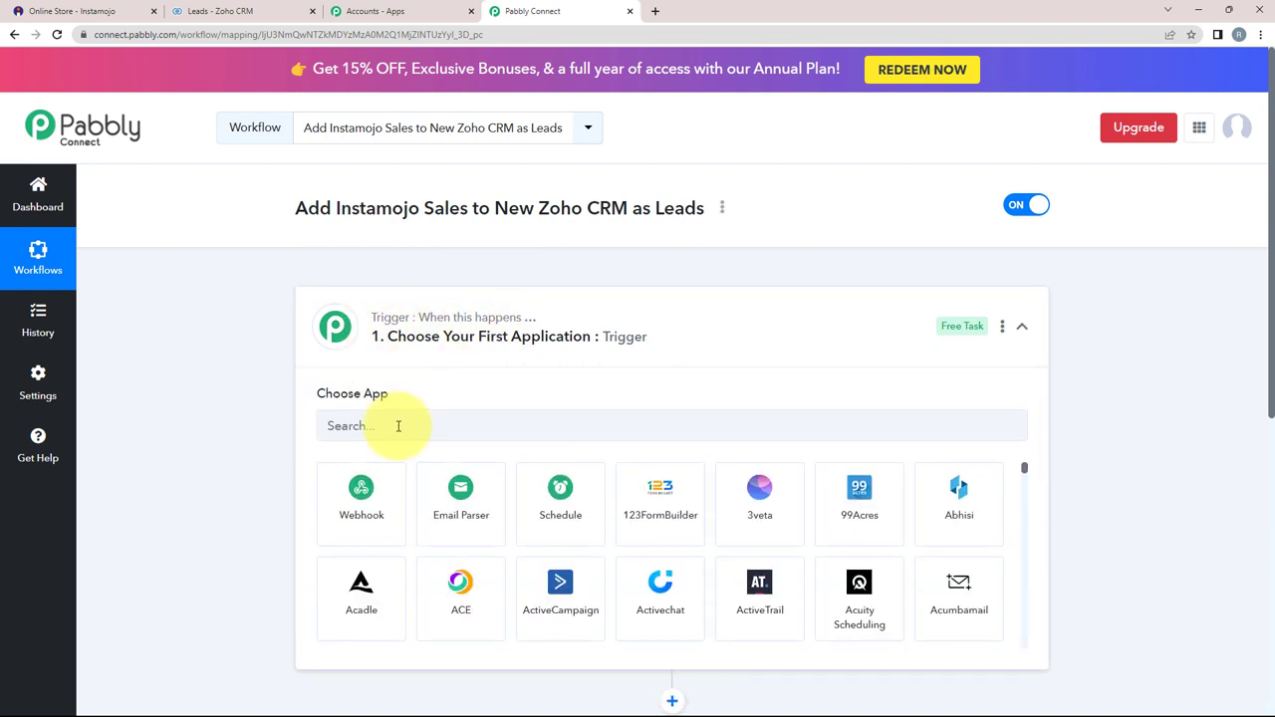
text(inst)
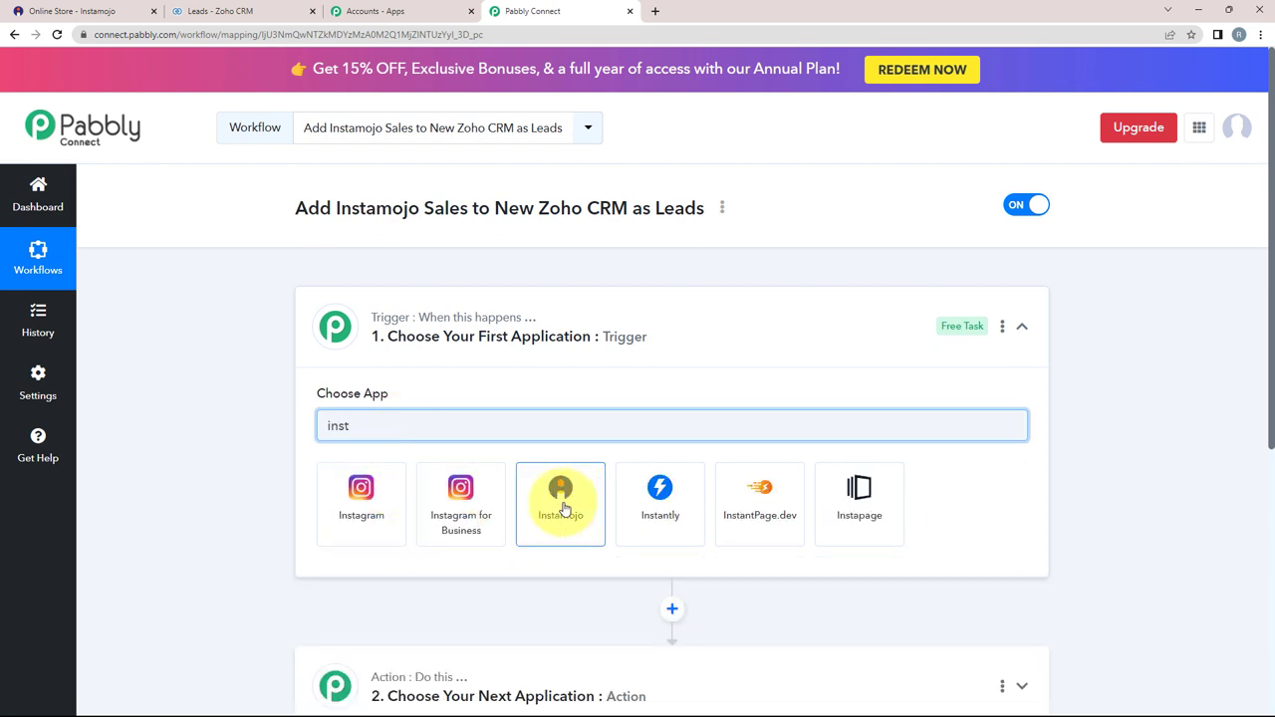
click(561, 493)
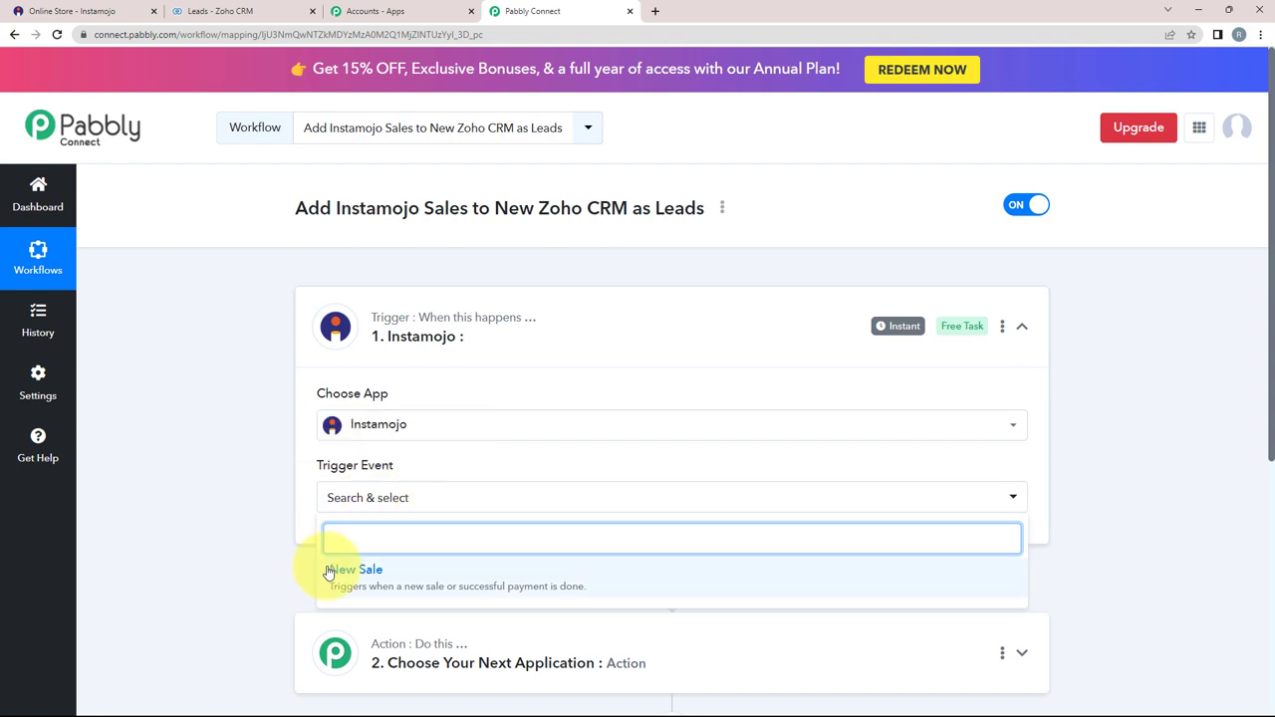
Step: Choose New Sale as the Instamojo trigger event
click(365, 583)
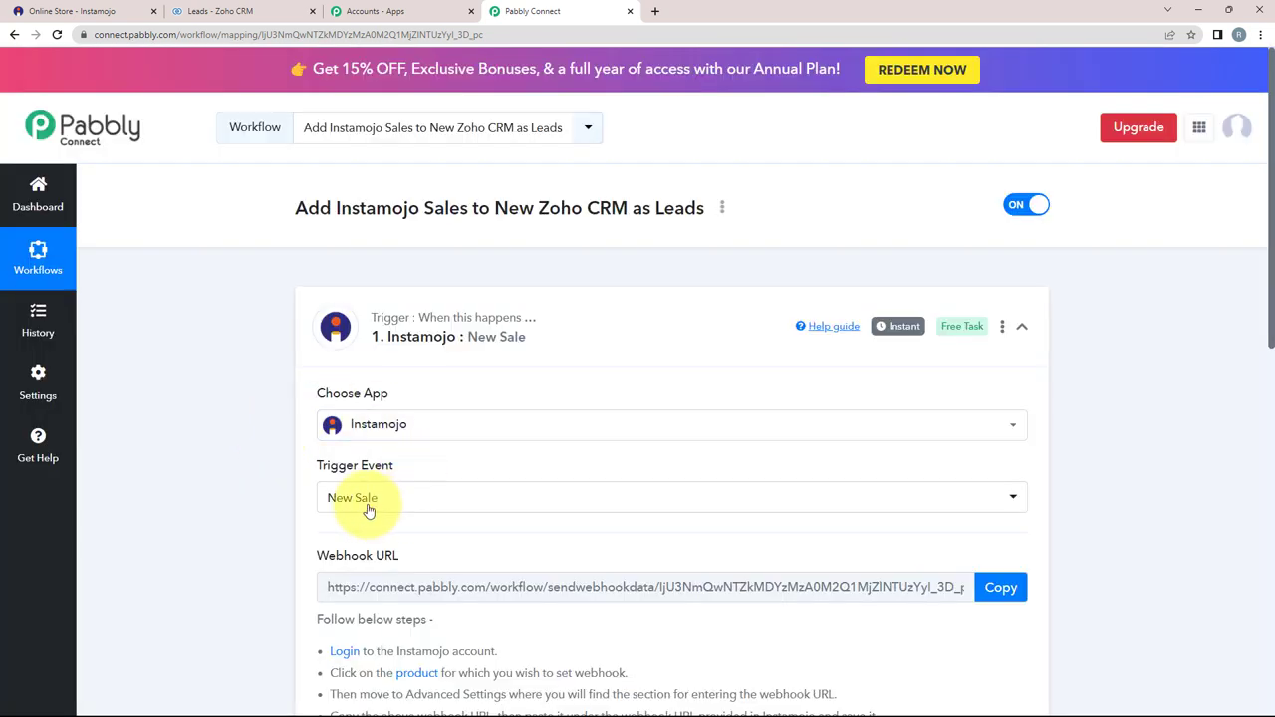
scroll(344, 498, down, 1)
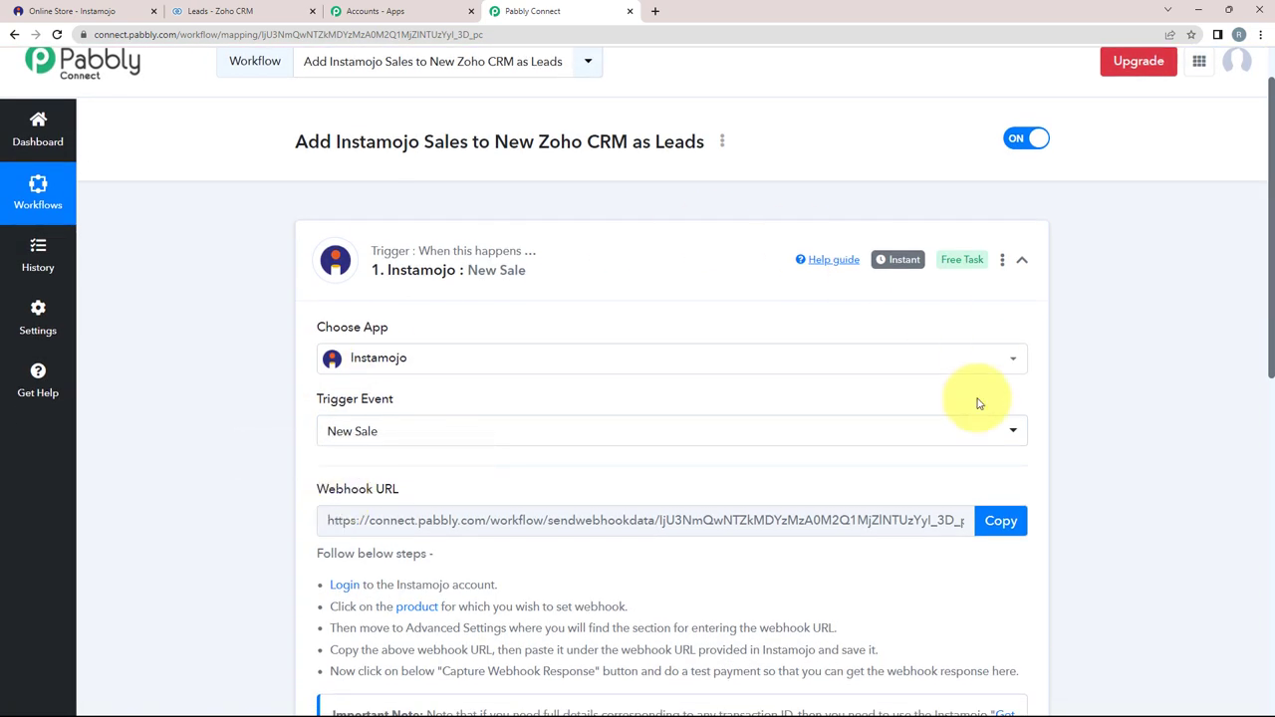
scroll(426, 353, down, 2)
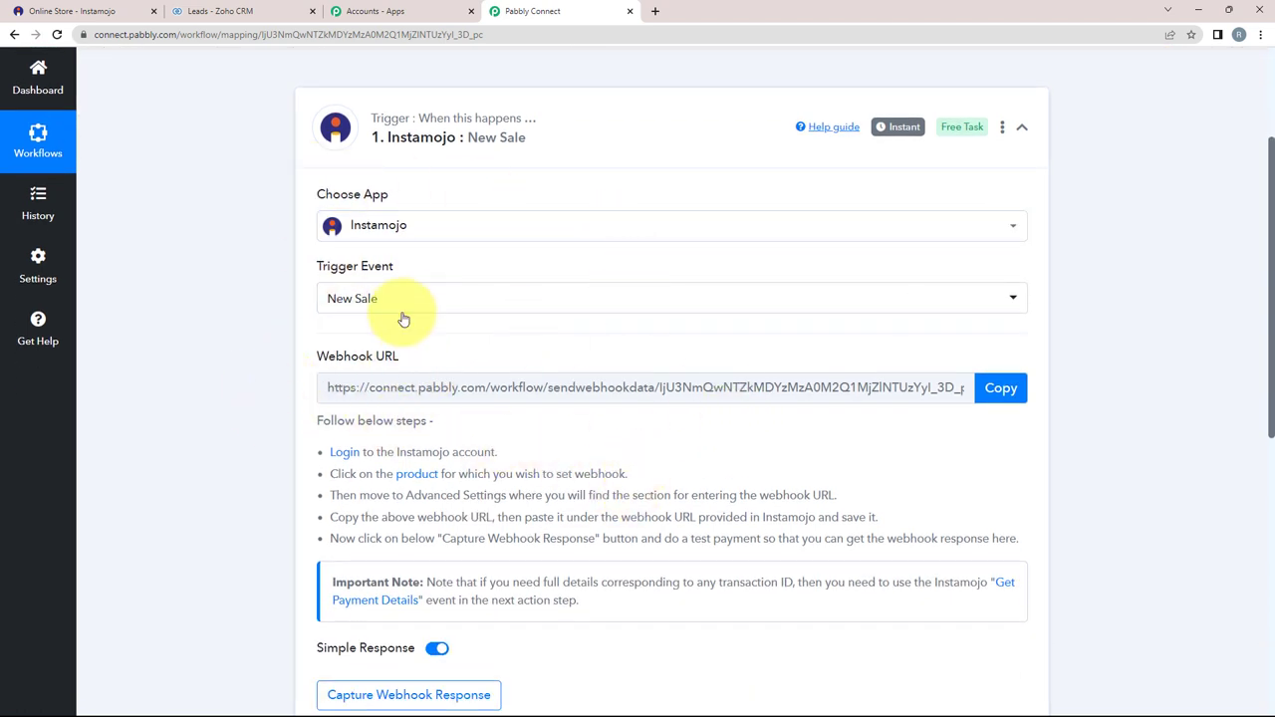
mouse_move(318, 364)
drag(318, 364, 384, 356)
click(422, 362)
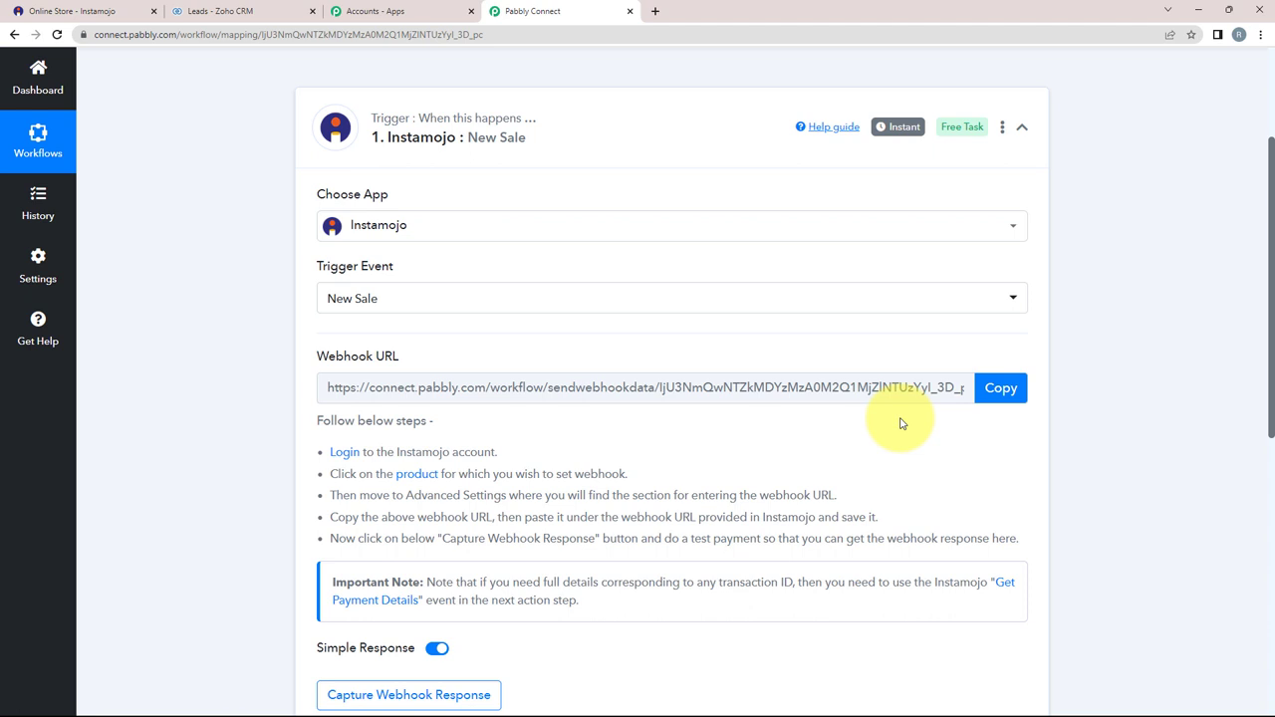
Step: Copy the New Sale webhook URL and go back to Instamojo's product list
mouse_move(336, 360)
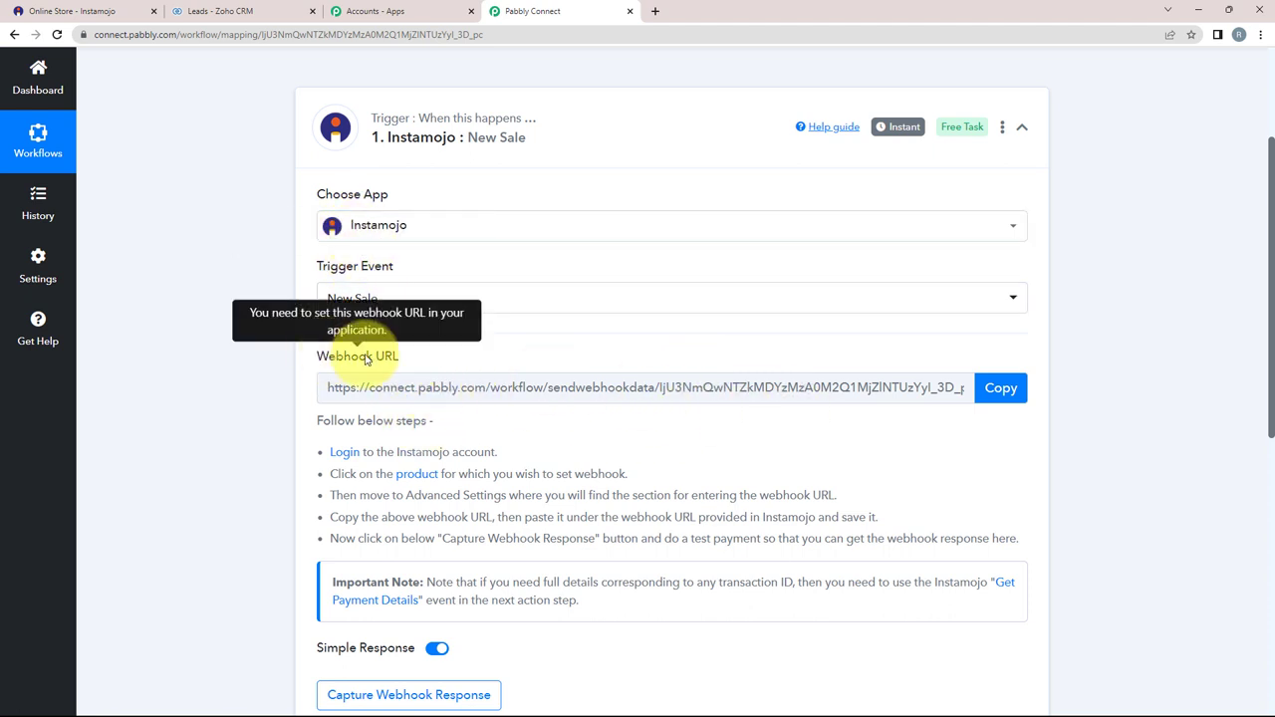
drag(328, 356, 525, 374)
click(1007, 387)
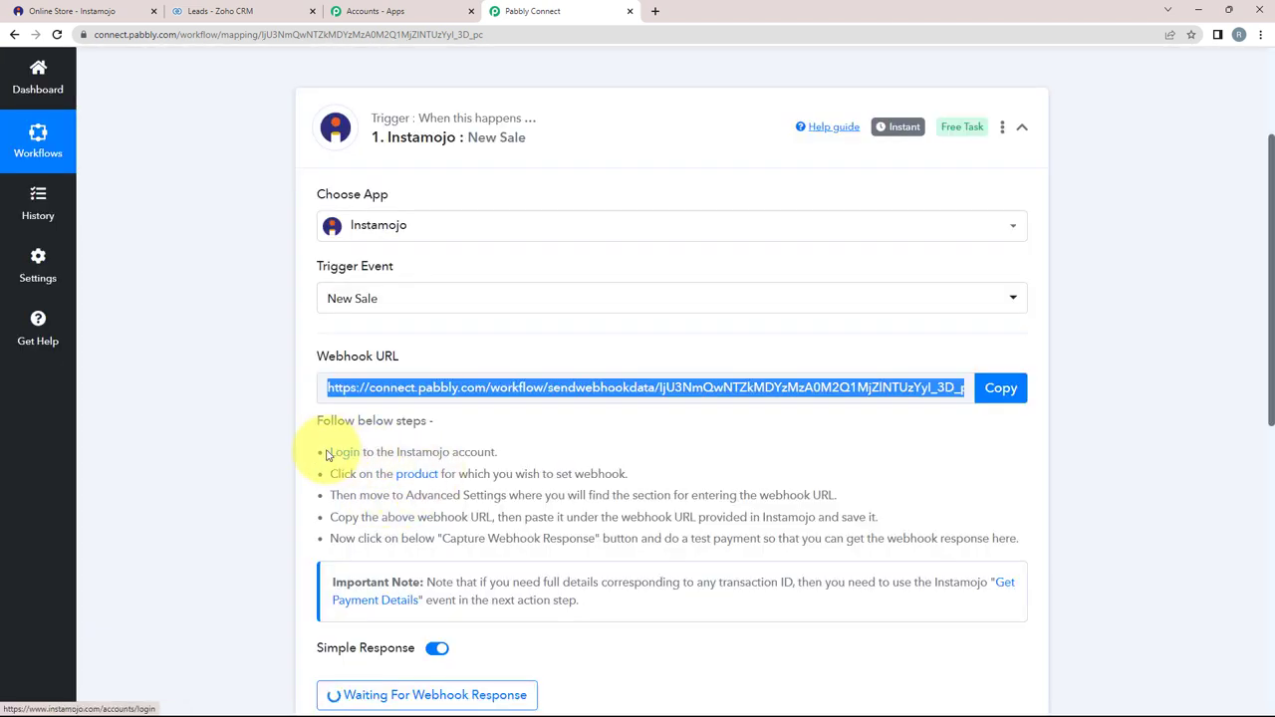
drag(325, 454, 1062, 532)
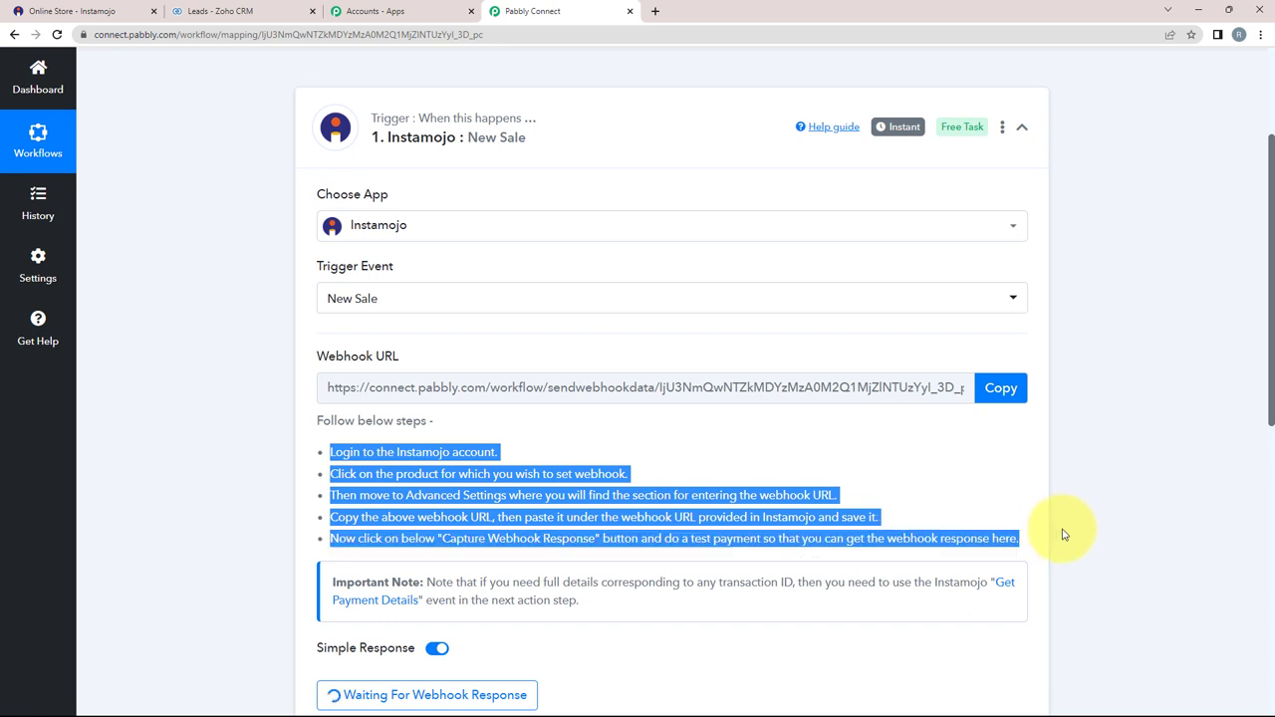
click(956, 498)
scroll(398, 448, down, 1)
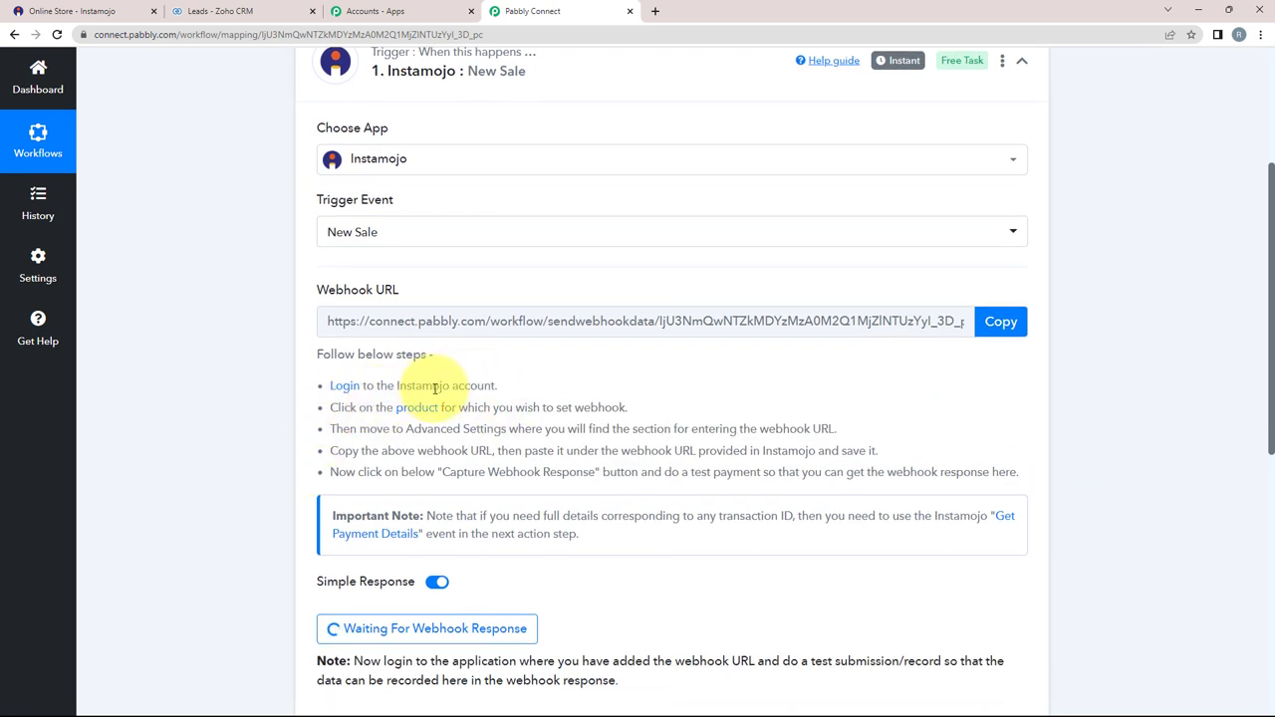
scroll(398, 368, down, 2)
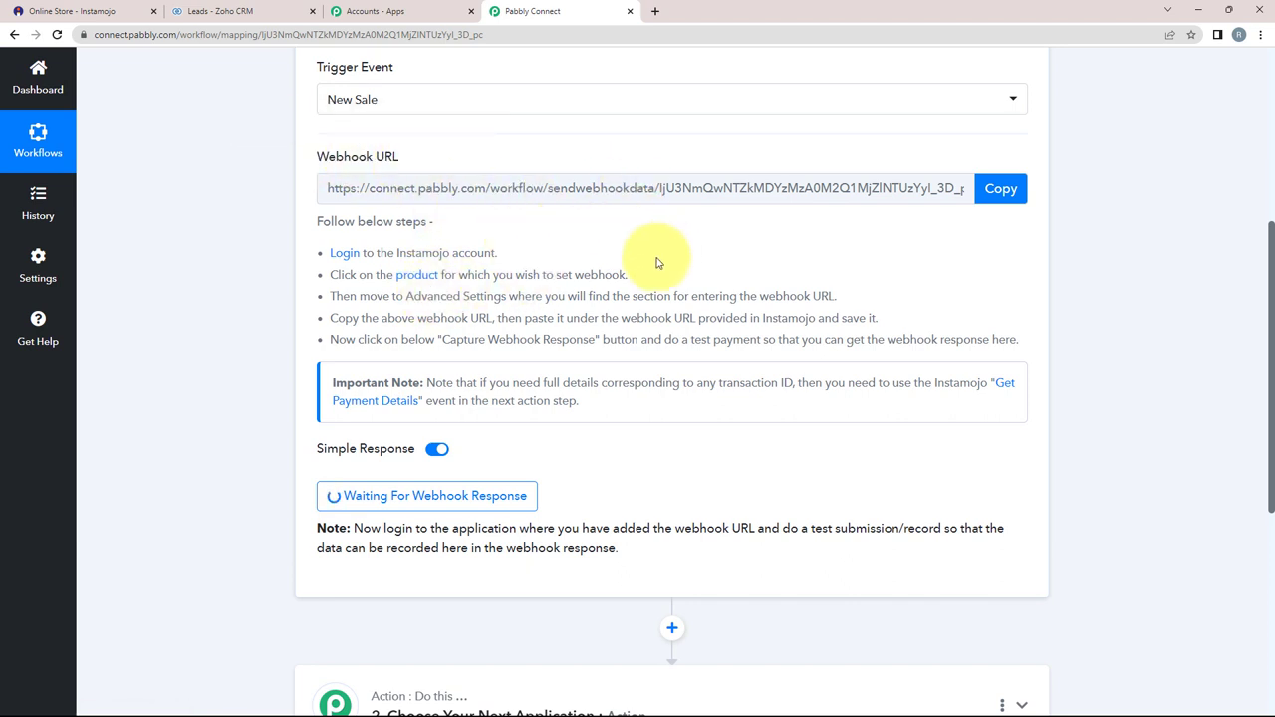
click(88, 14)
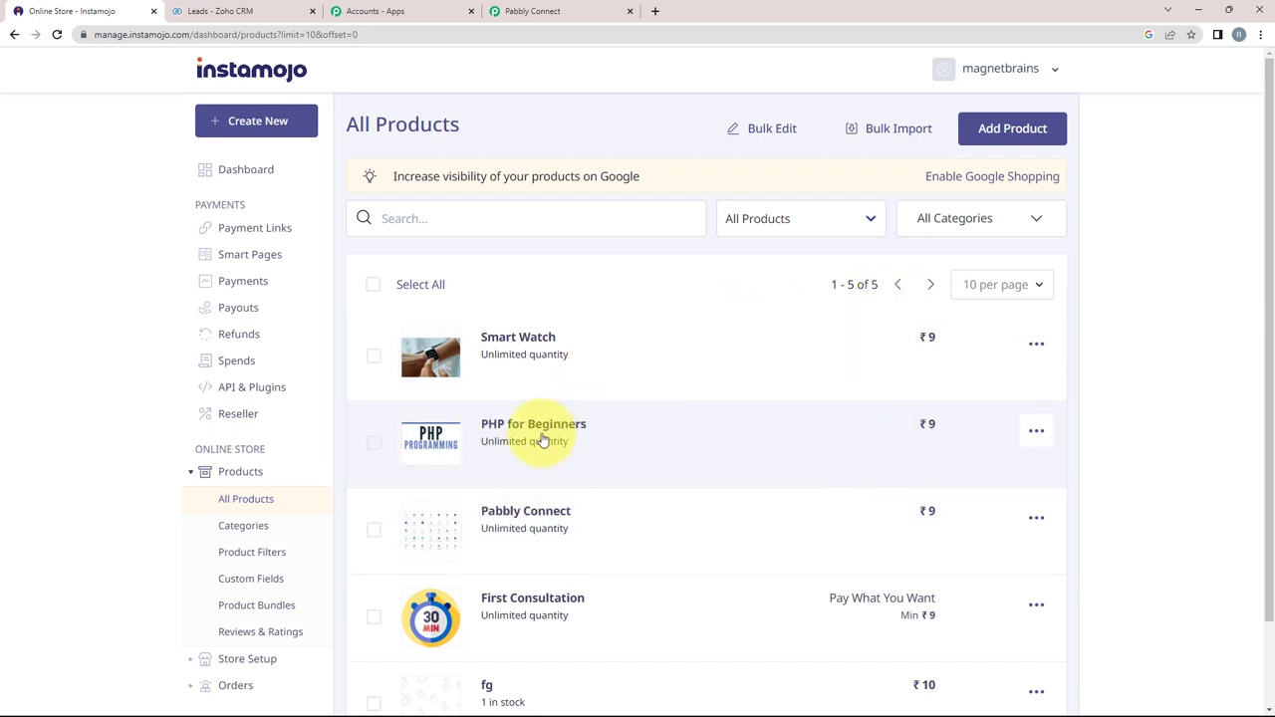
Step: In the PHP for Beginners product's advanced settings, delete the old webhook URL
click(553, 430)
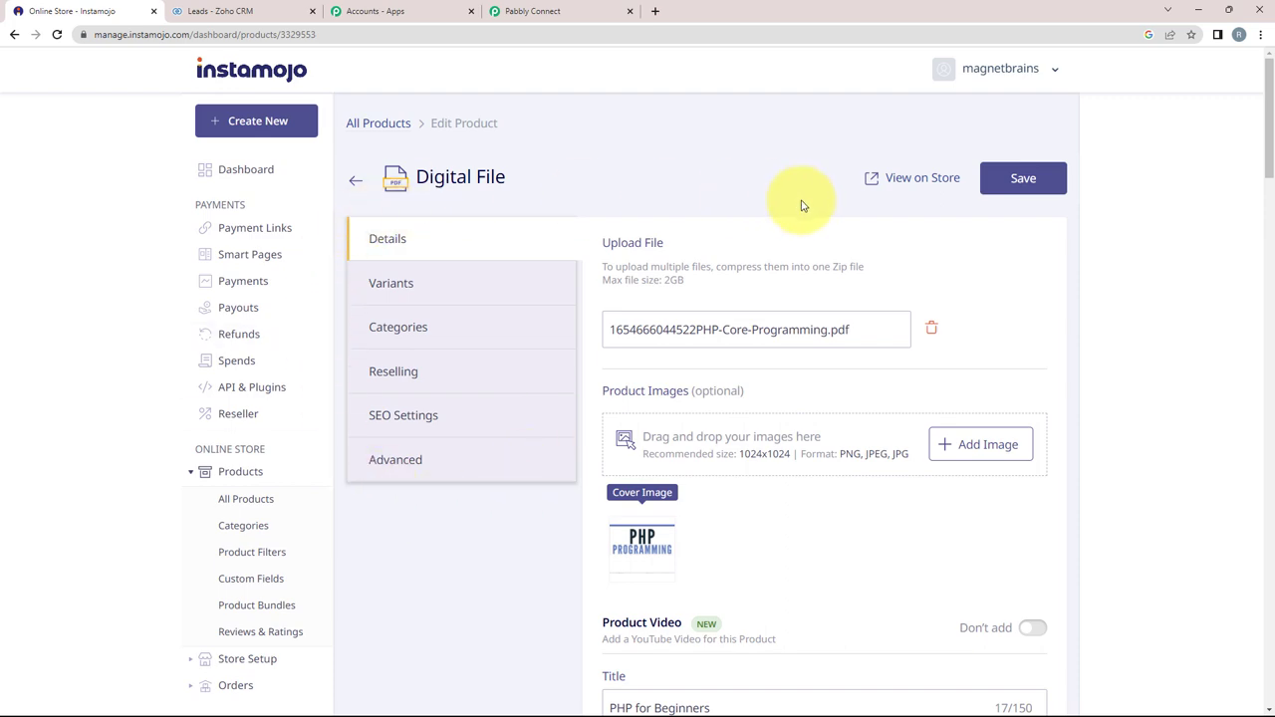
click(404, 462)
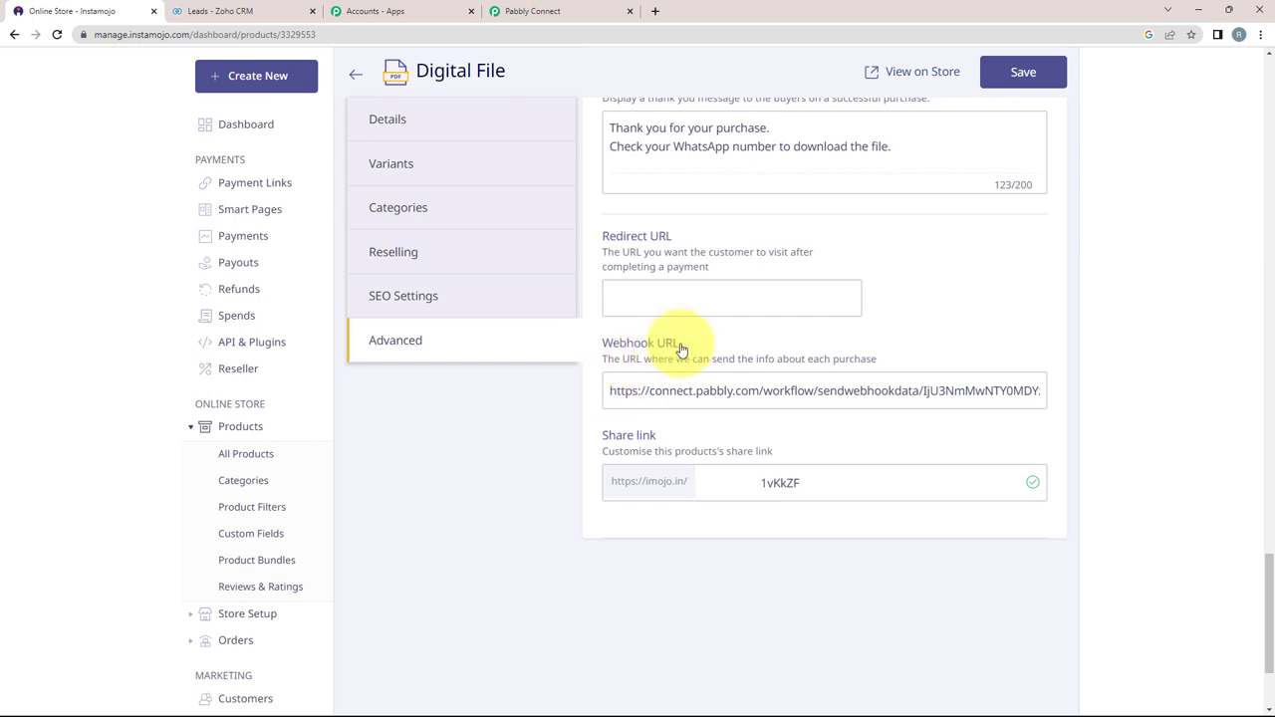
drag(610, 391, 1270, 380)
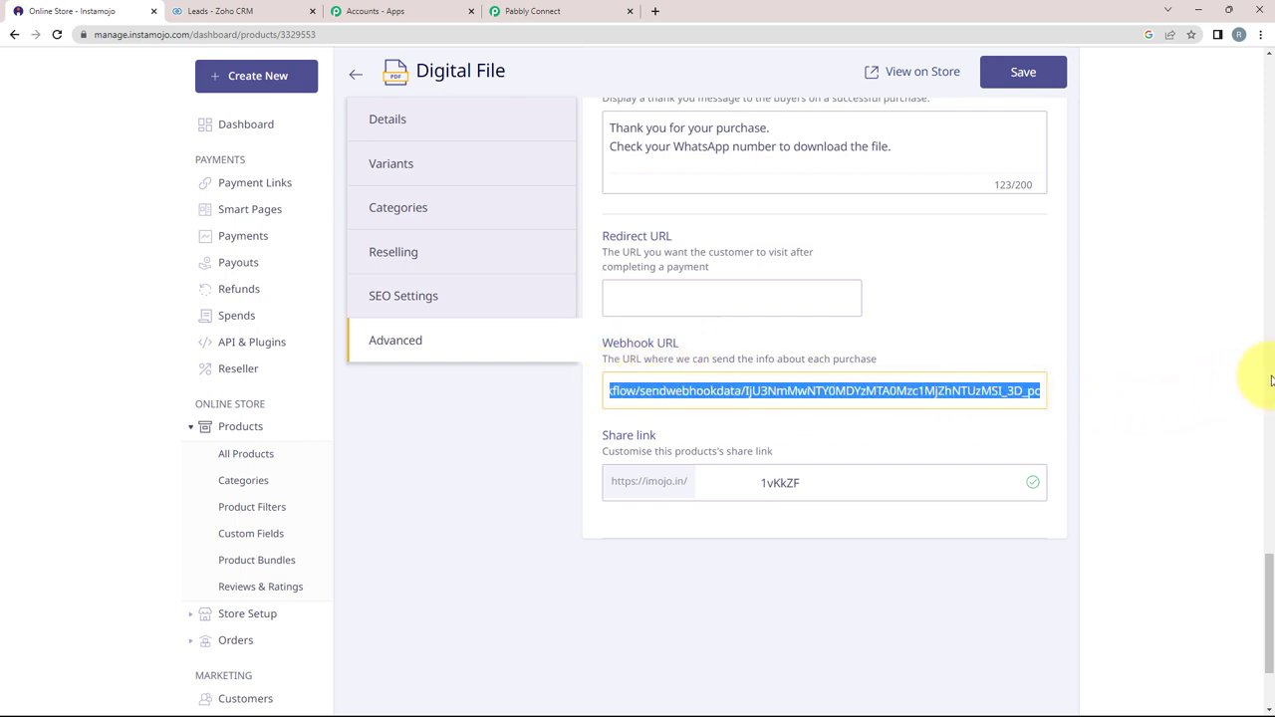
key(BackSpace)
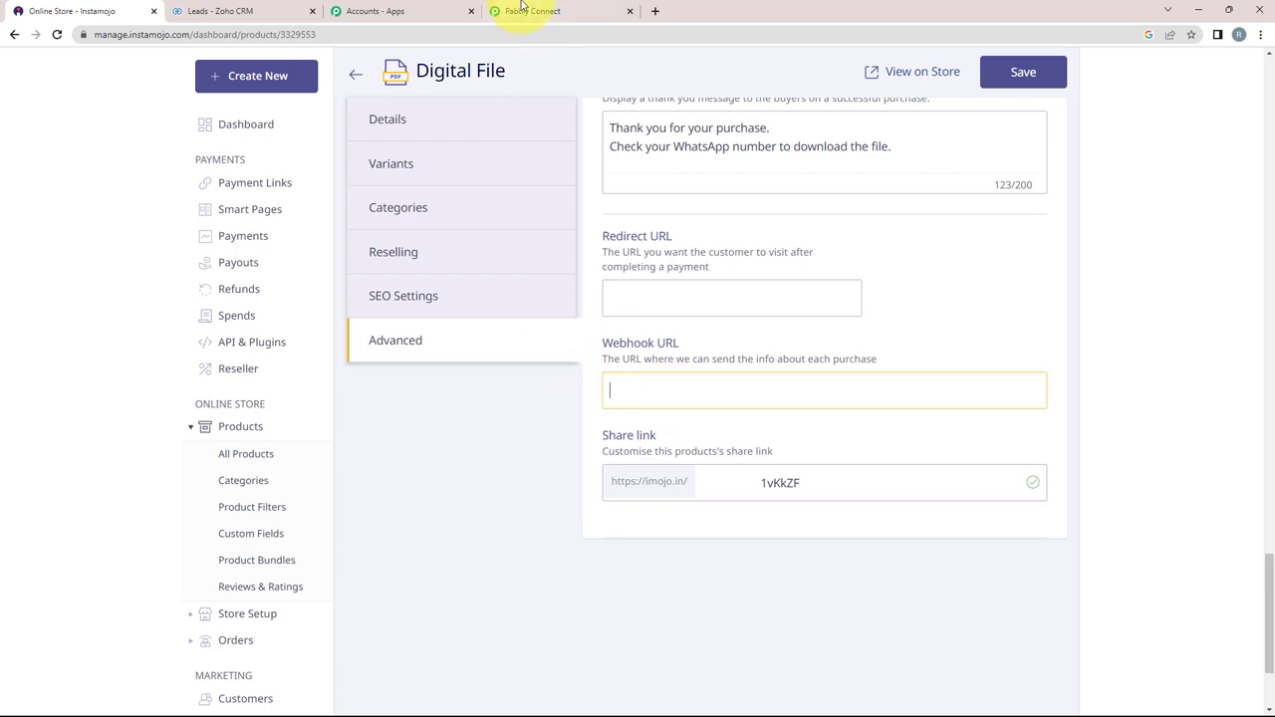
Step: Paste the Pabbly Connect webhook URL into the Webhook URL field and save the product
click(520, 11)
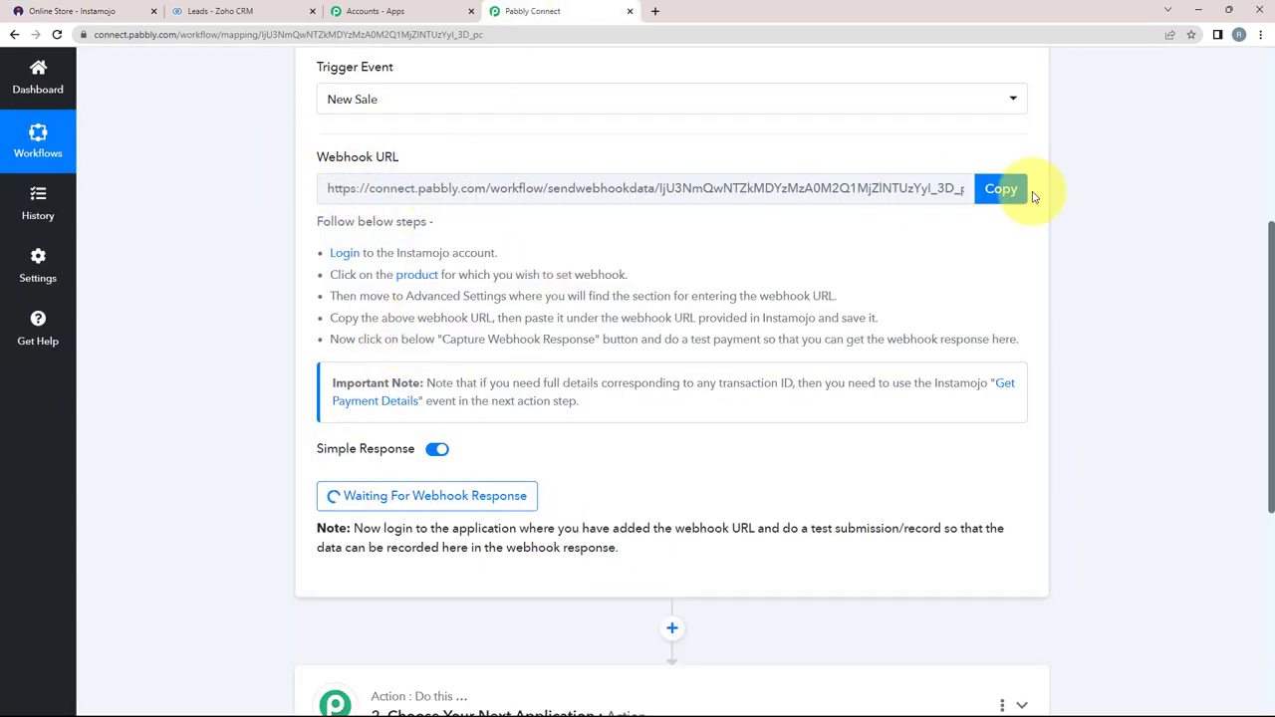
click(1004, 189)
click(39, 10)
right_click(642, 339)
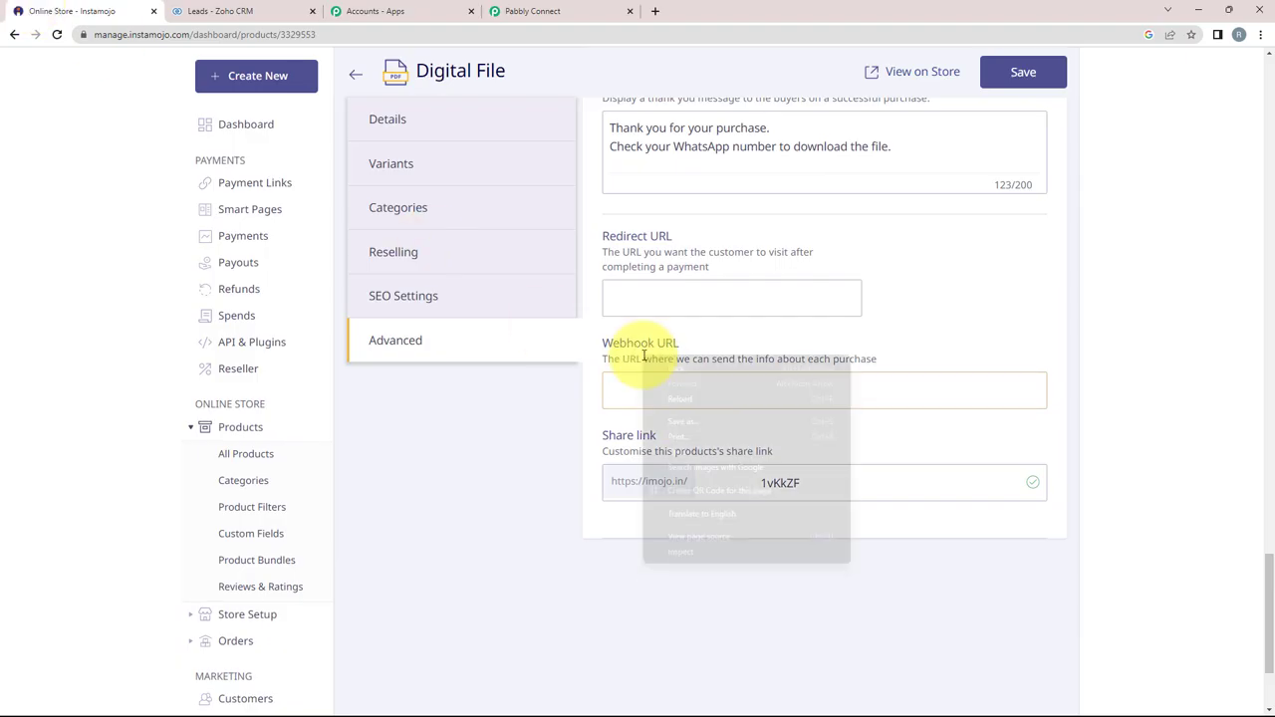
click(632, 399)
right_click(625, 400)
click(653, 507)
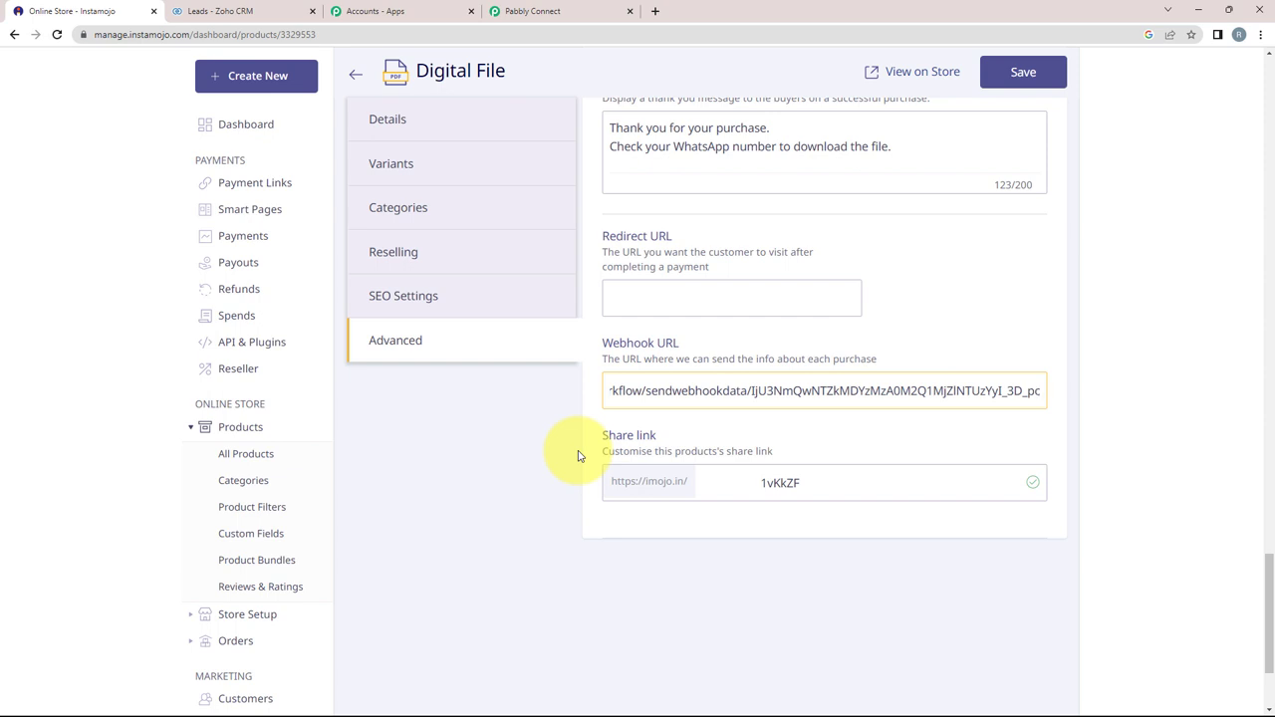
click(1027, 74)
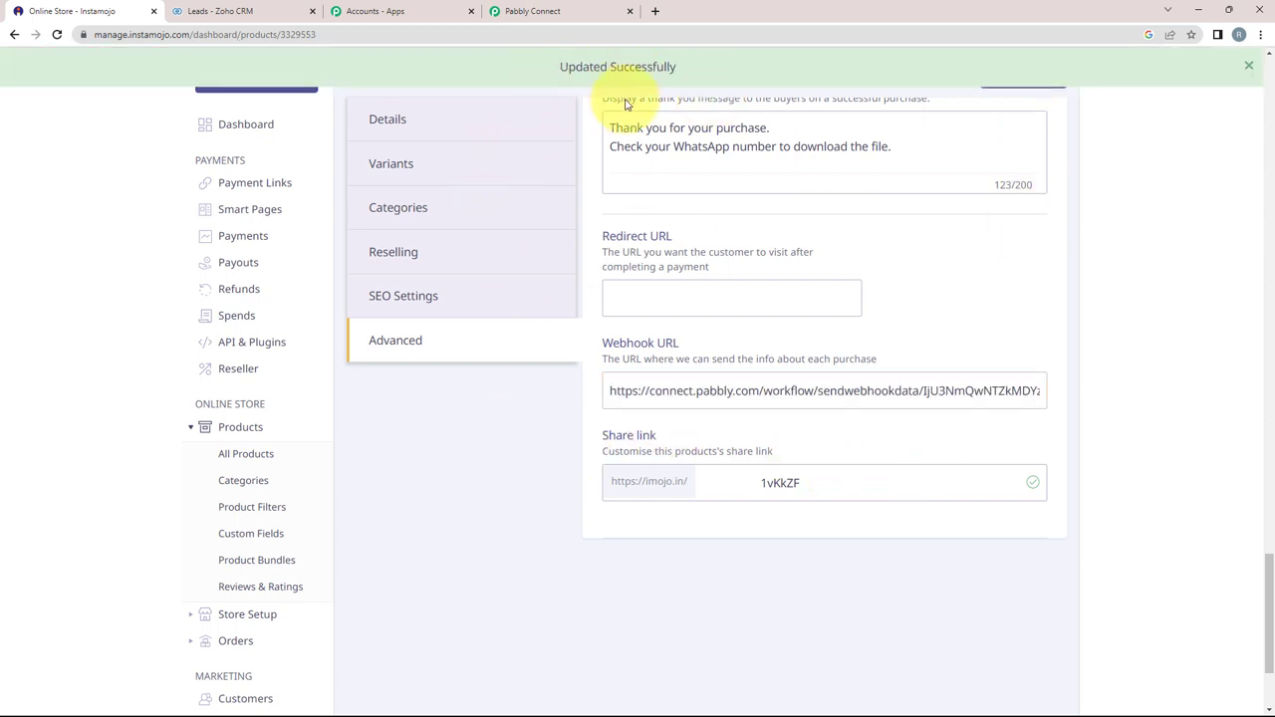
click(527, 10)
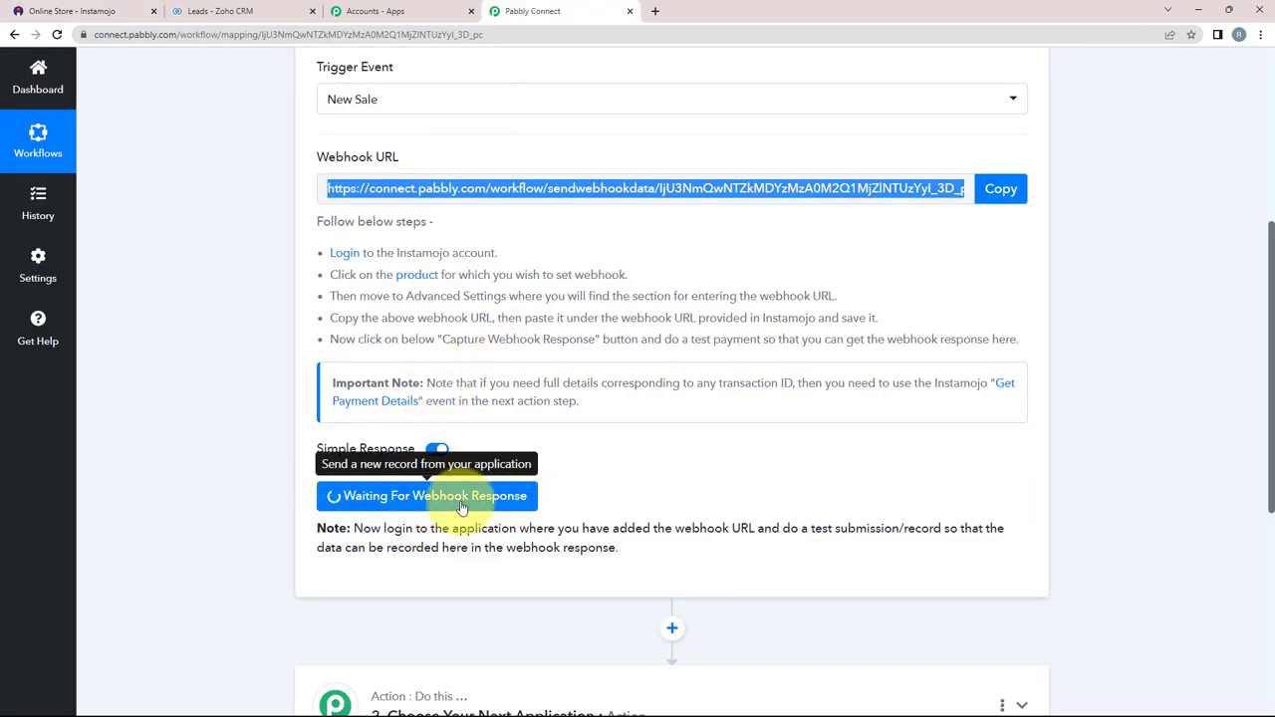
Step: Open PHP for Beginners on the Instamojo store and start a Buy Now checkout
click(42, 8)
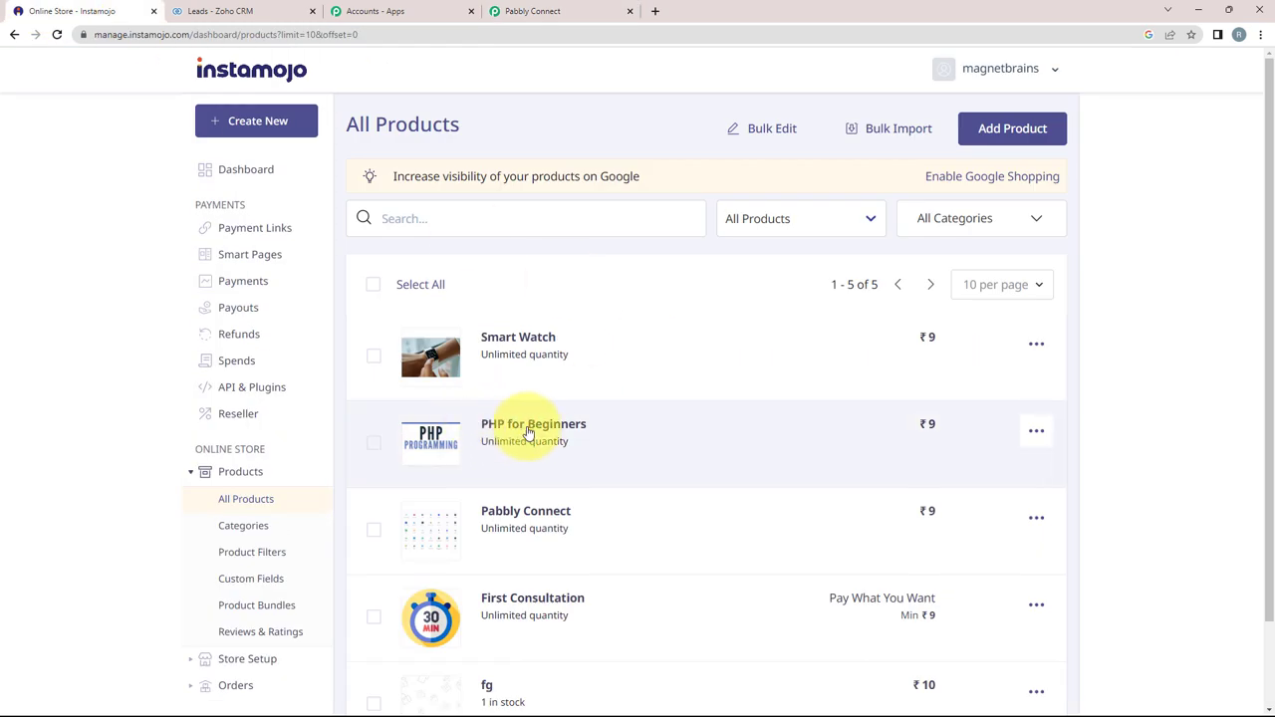
click(591, 10)
click(62, 12)
click(513, 434)
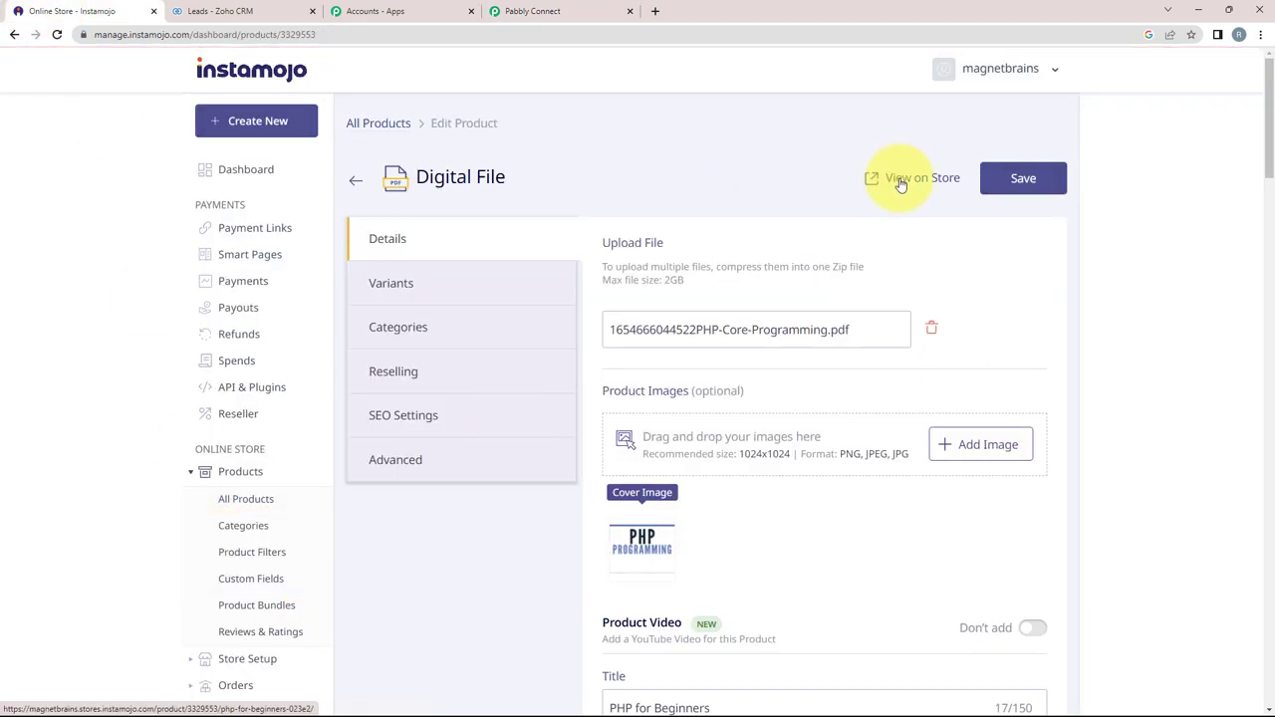
click(900, 179)
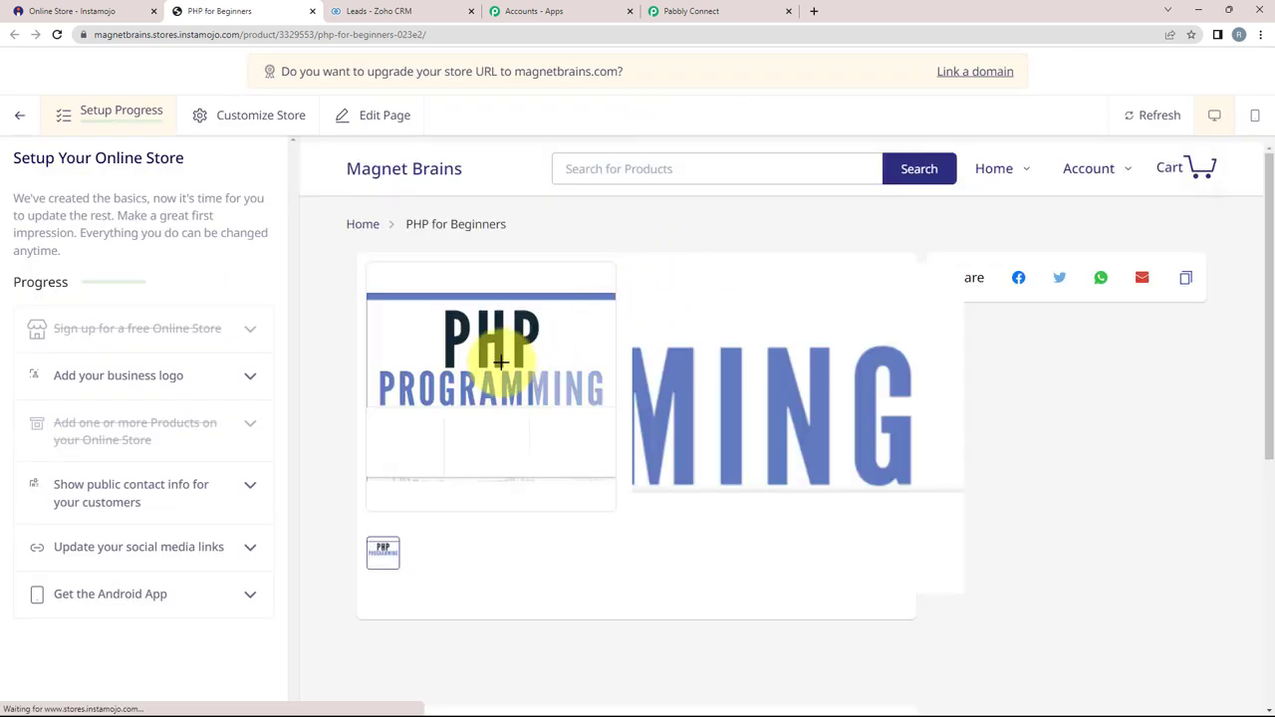
click(701, 374)
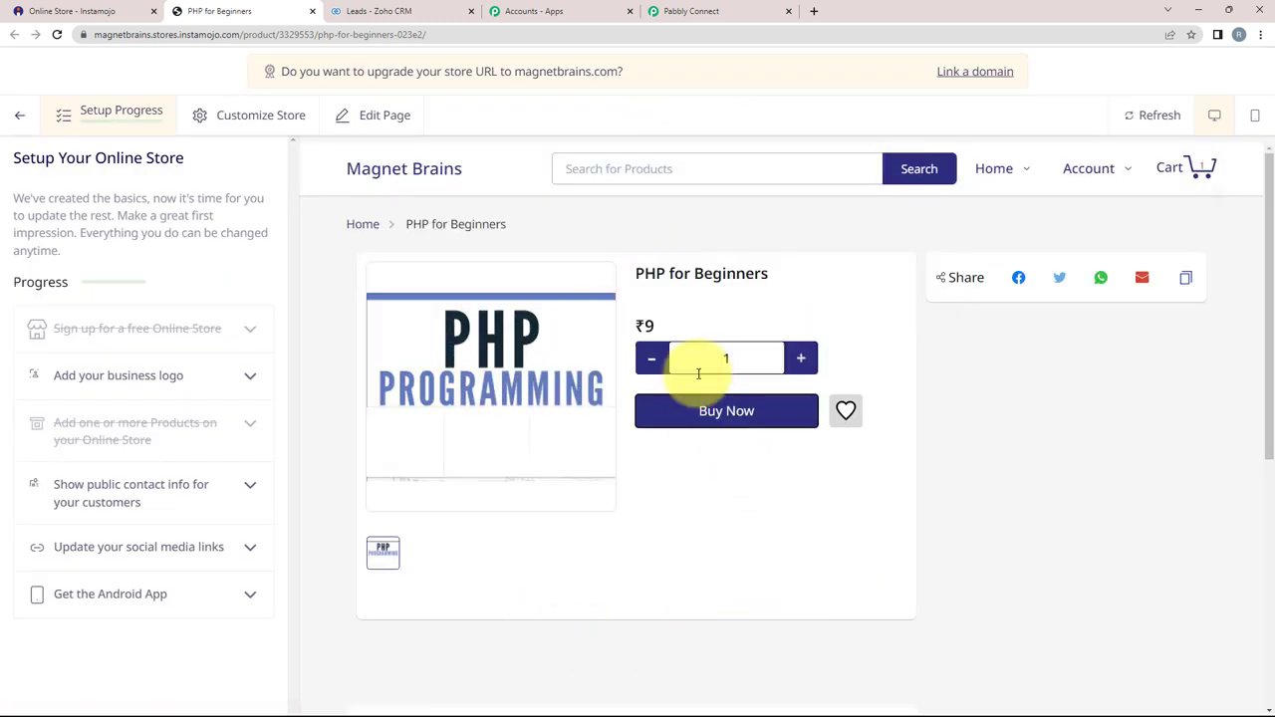
click(720, 411)
click(494, 321)
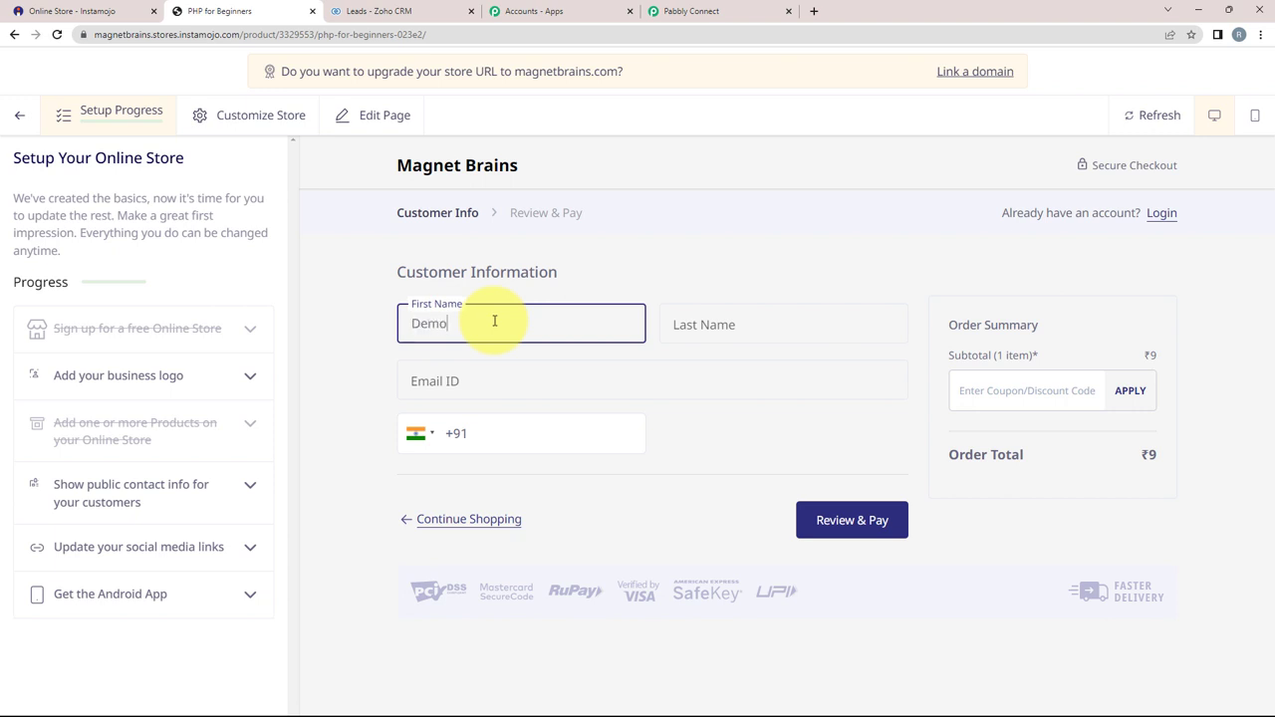
Step: Fill in the buyer's last name, e-mail and mobile number, then review and pay
key(Tab)
text(Use)
key(Tab)
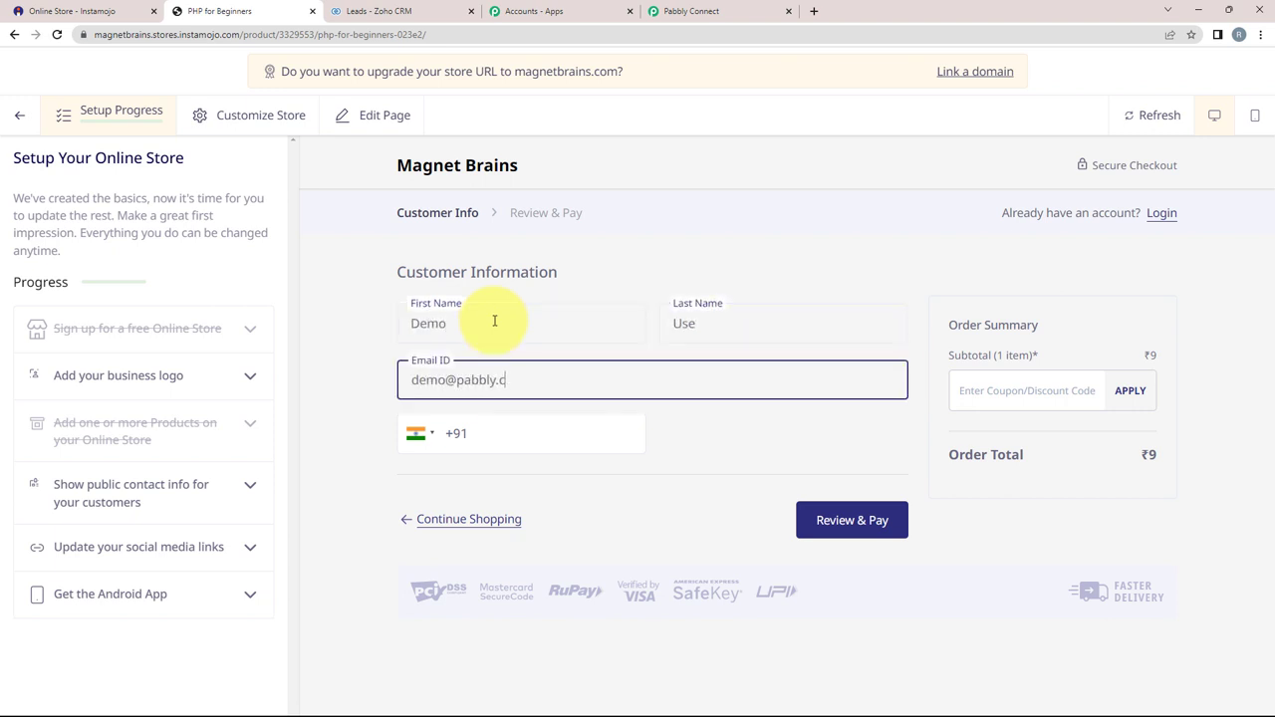
key(Tab)
click(875, 528)
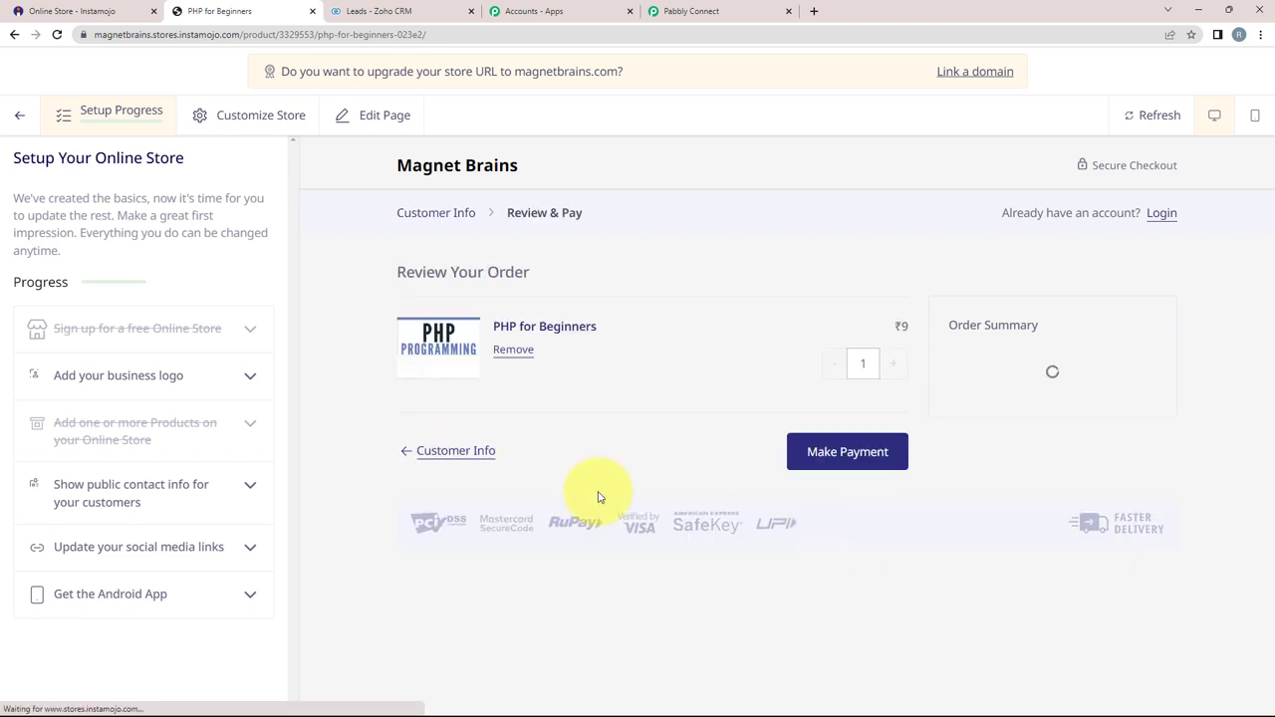
click(815, 458)
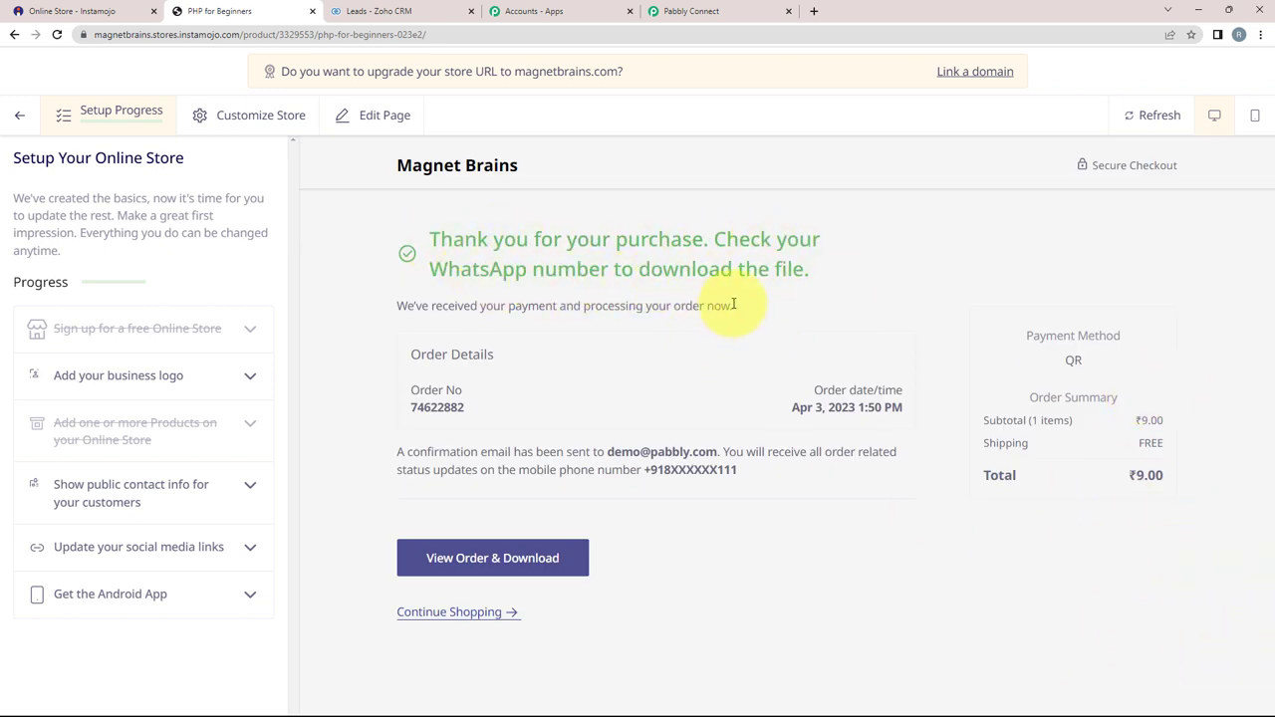
Step: Check the confirmation's order number, date and ₹9.00 total
drag(419, 388, 506, 393)
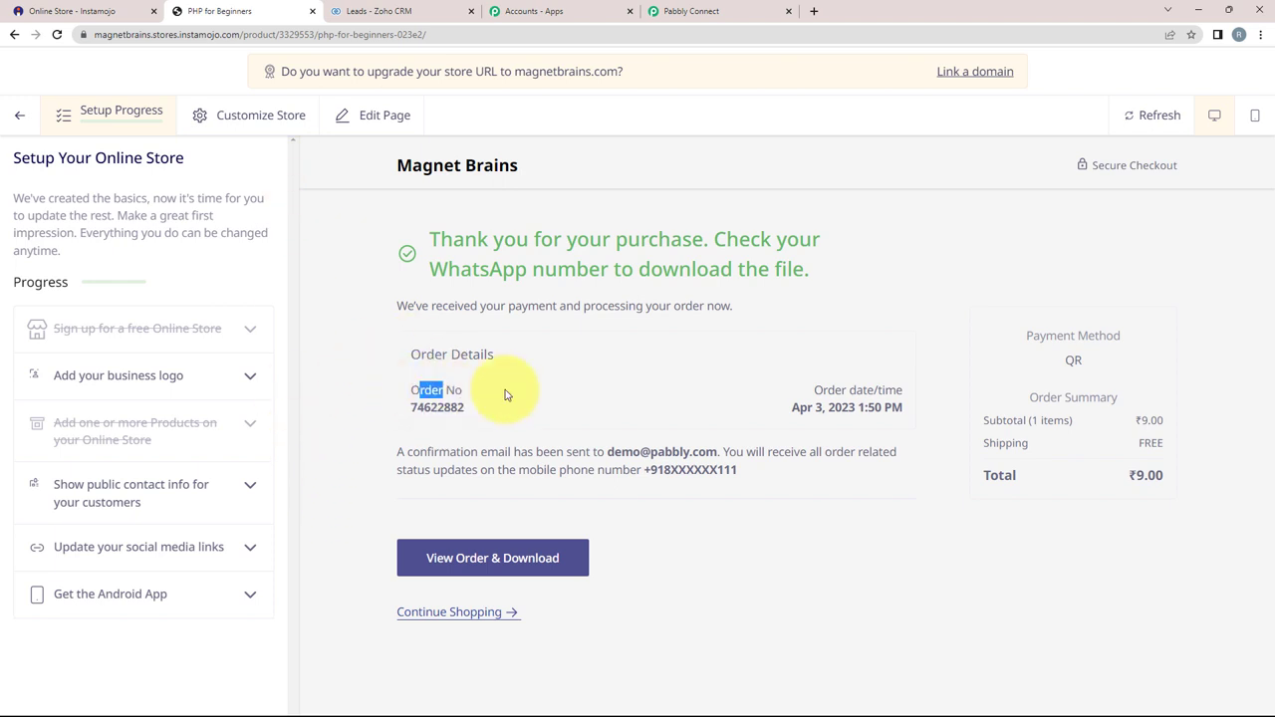
drag(816, 390, 900, 390)
click(926, 475)
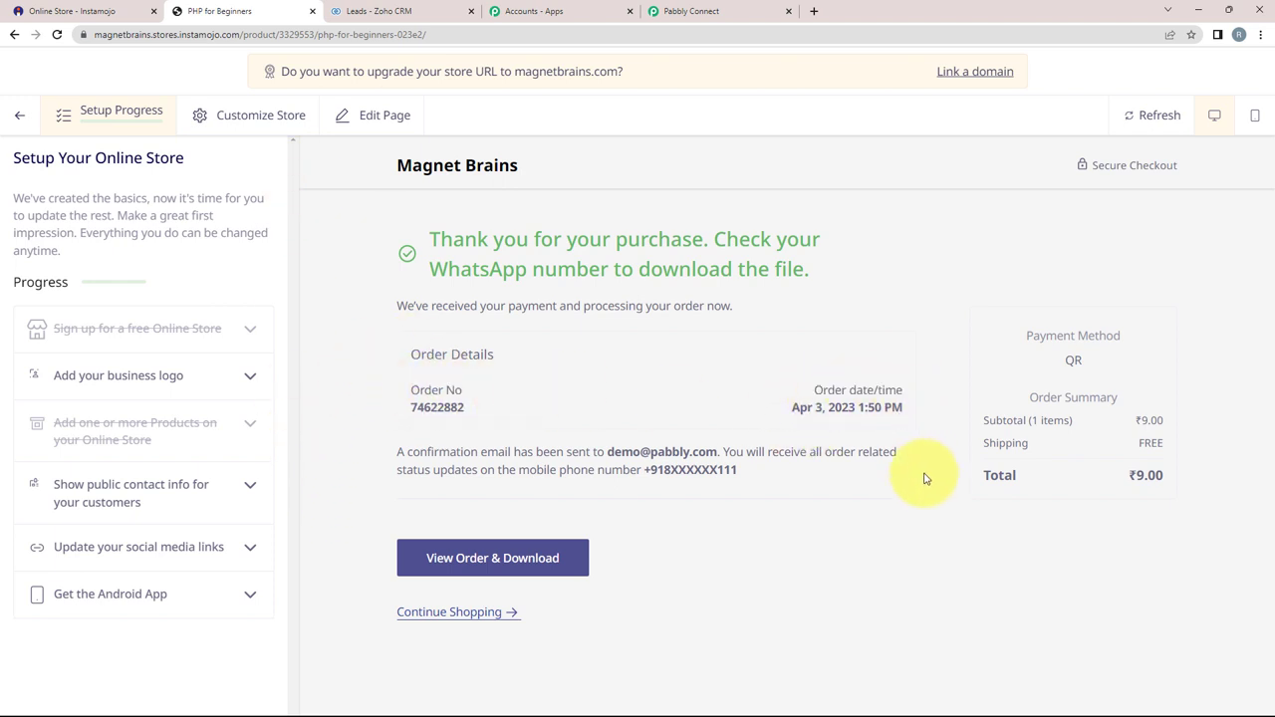
drag(999, 475, 1016, 475)
drag(1143, 475, 1148, 476)
click(975, 538)
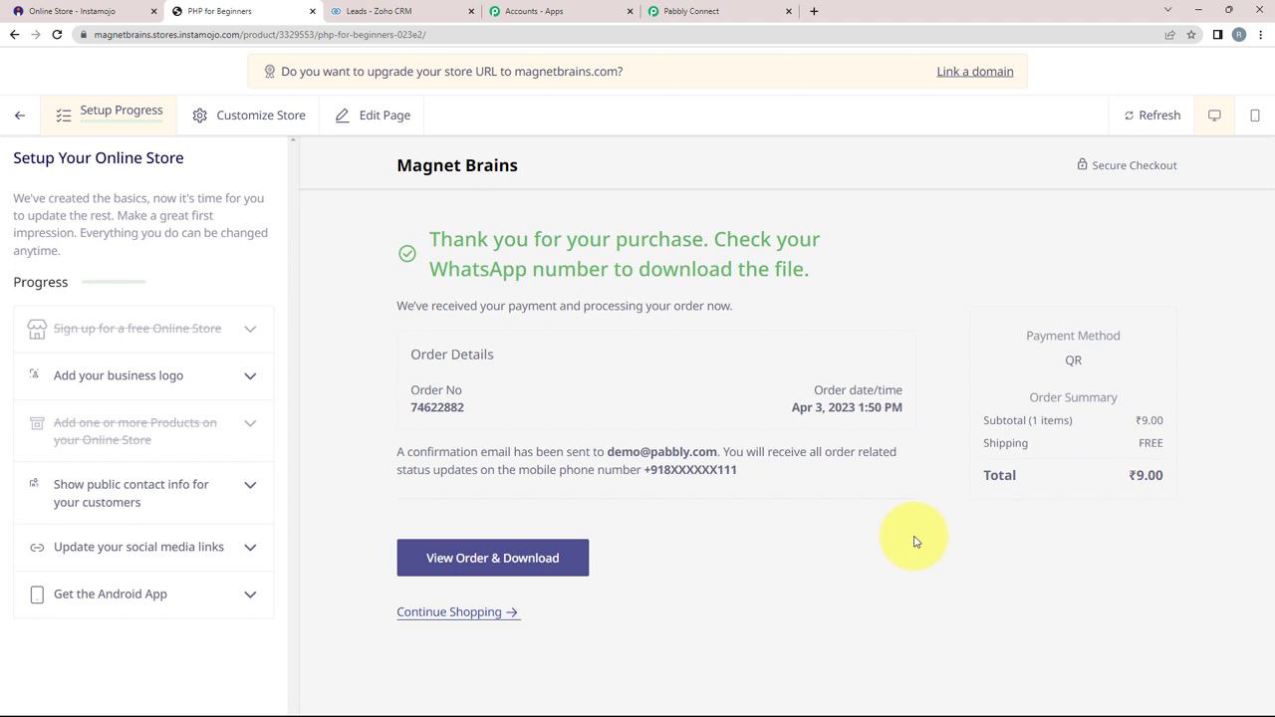
Step: Review the sale response captured in Pabbly Connect, including the buyer's phone and e-mail
click(710, 10)
scroll(171, 583, down, 2)
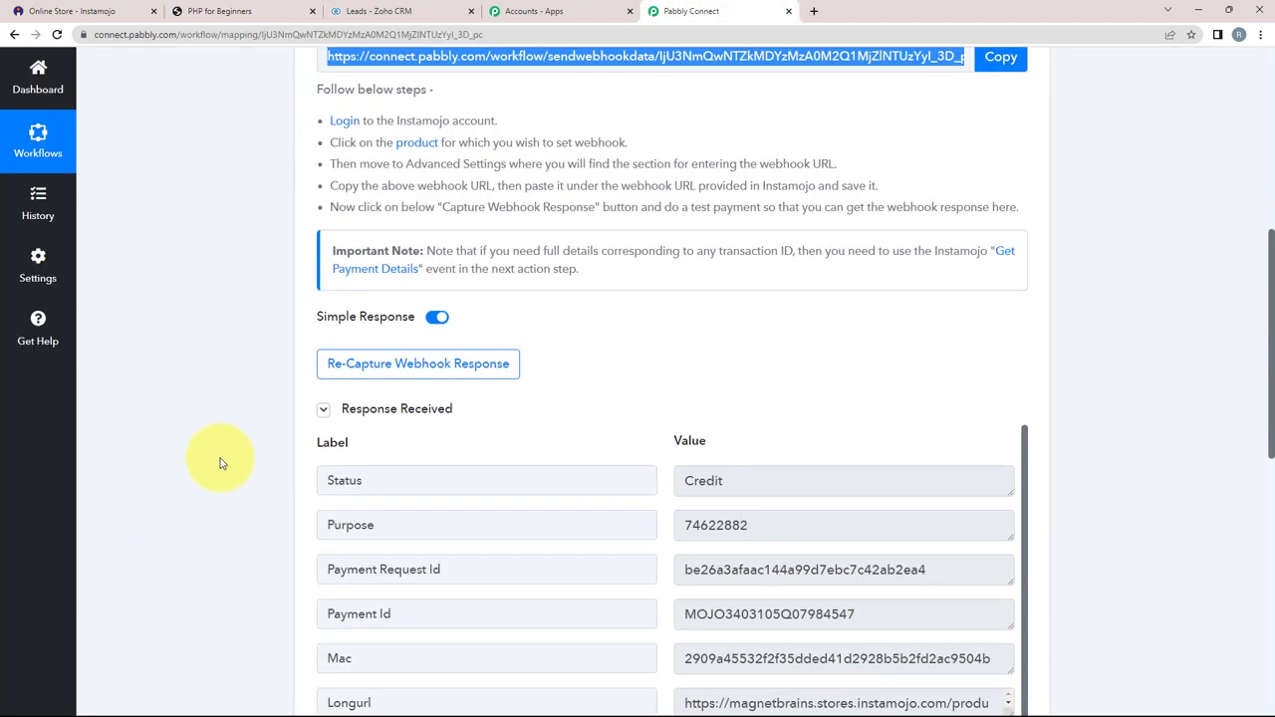
scroll(225, 418, down, 1)
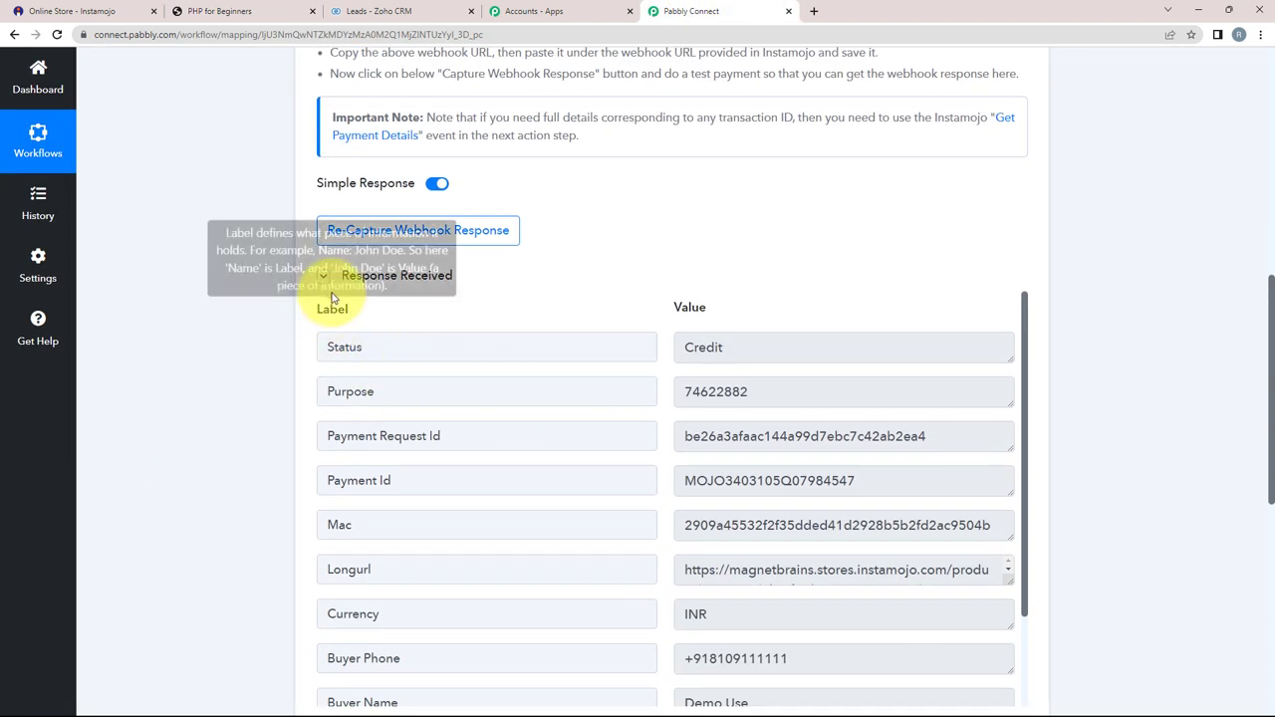
scroll(455, 345, down, 1)
drag(750, 325, 671, 358)
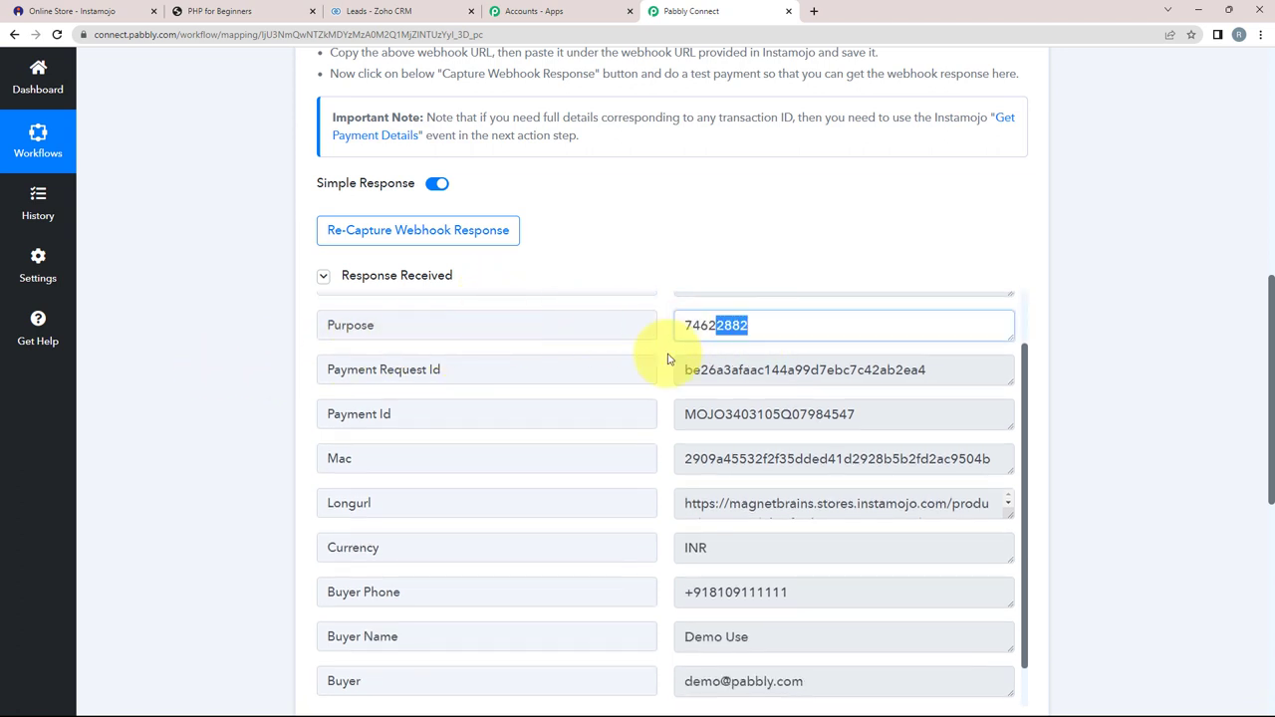
triple_click(794, 598)
scroll(795, 608, down, 1)
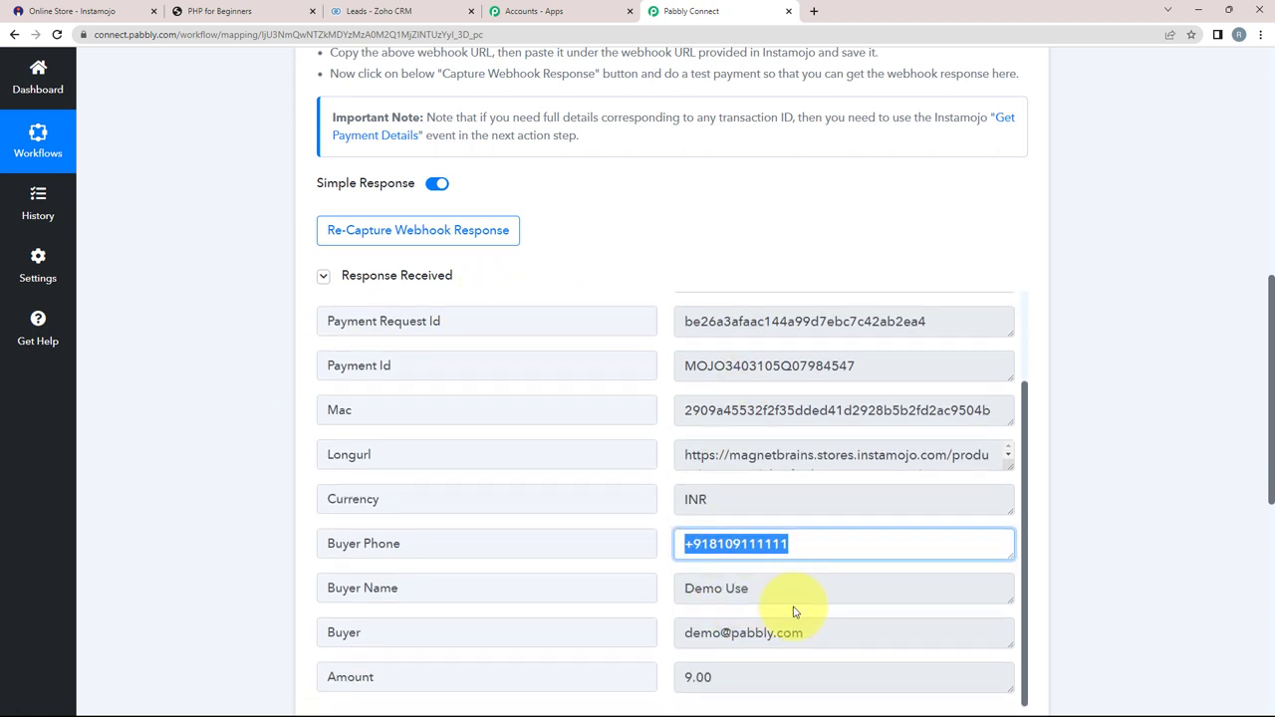
drag(853, 622, 688, 634)
Step: Scroll through the remaining payment details, then expand step 2's app chooser
scroll(710, 578, down, 2)
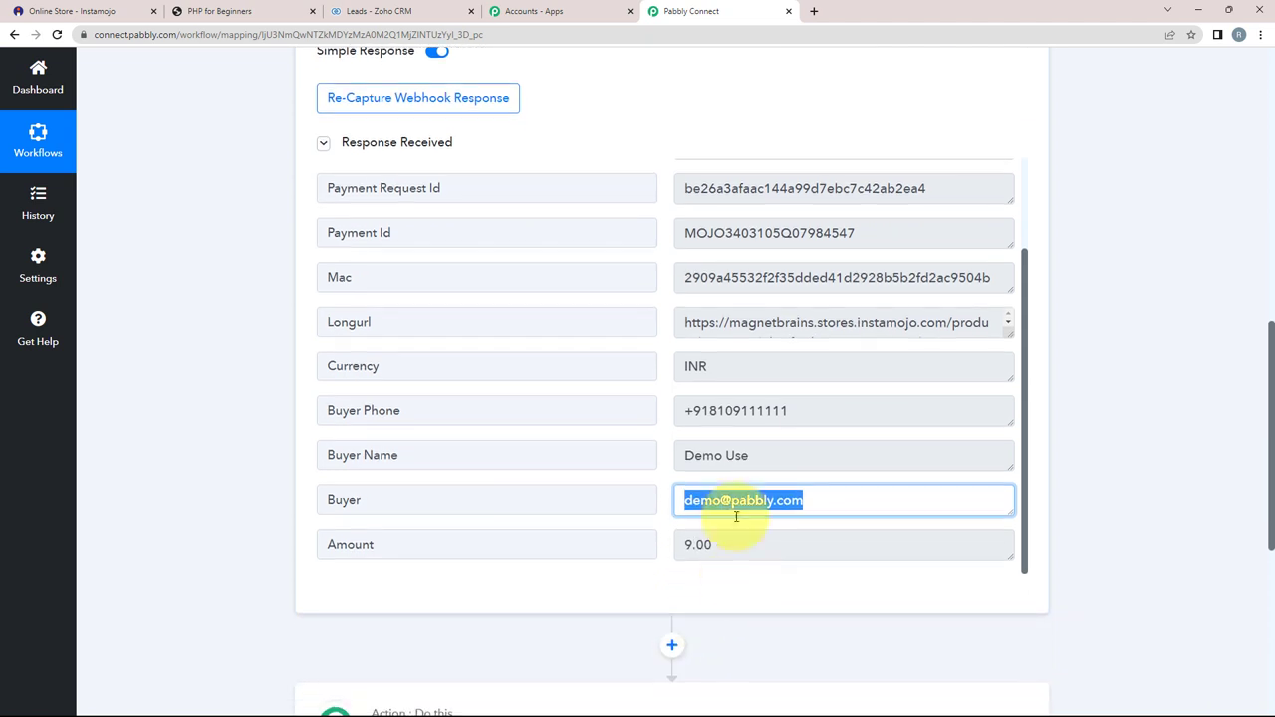
scroll(257, 366, up, 2)
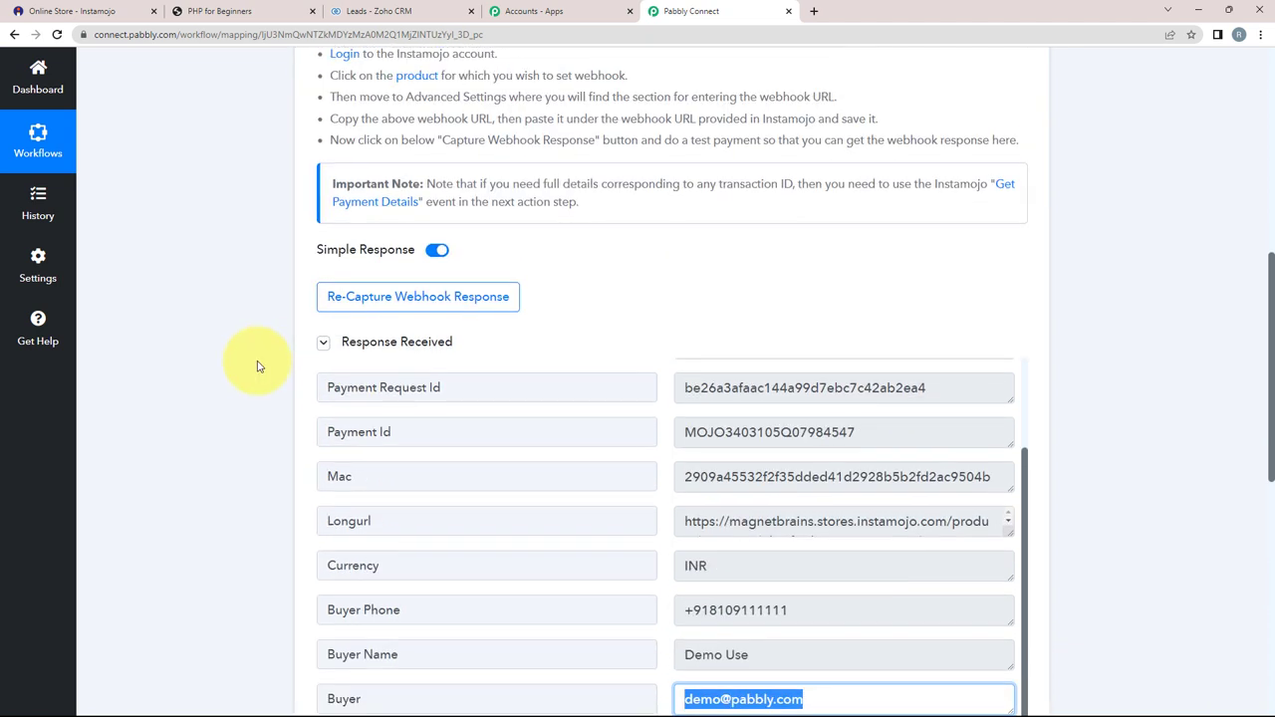
scroll(257, 367, down, 4)
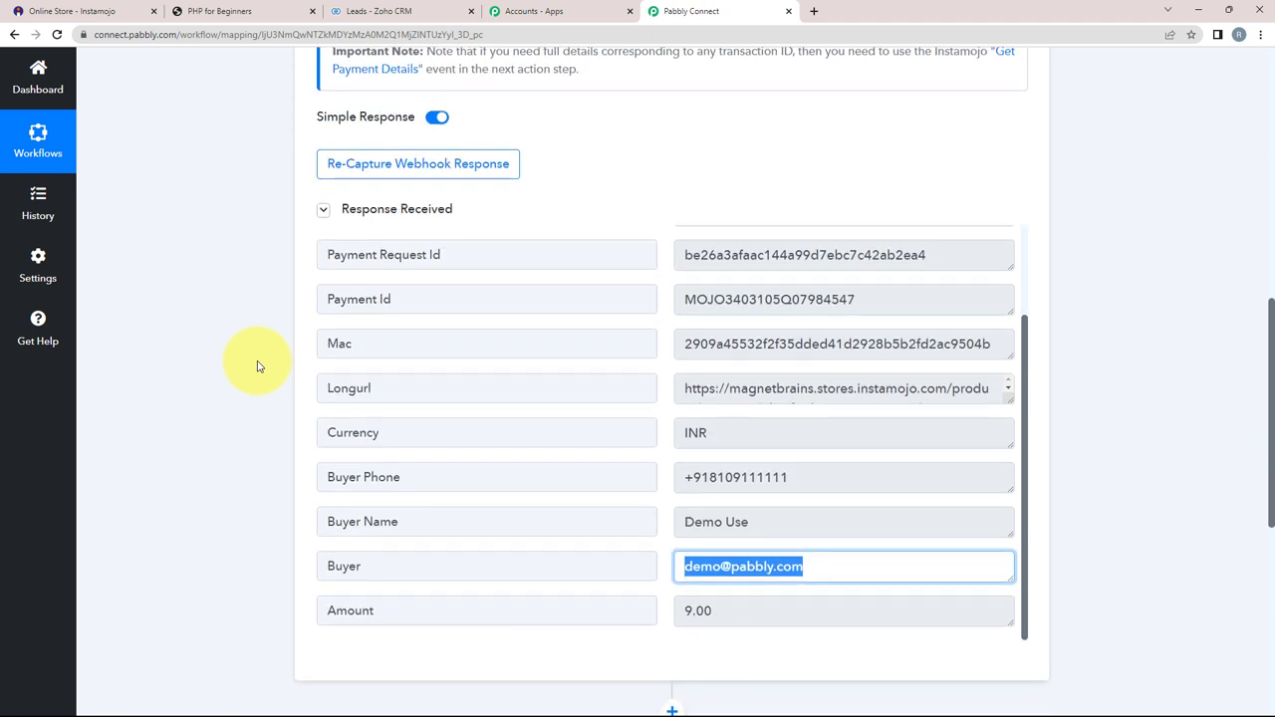
scroll(257, 367, down, 3)
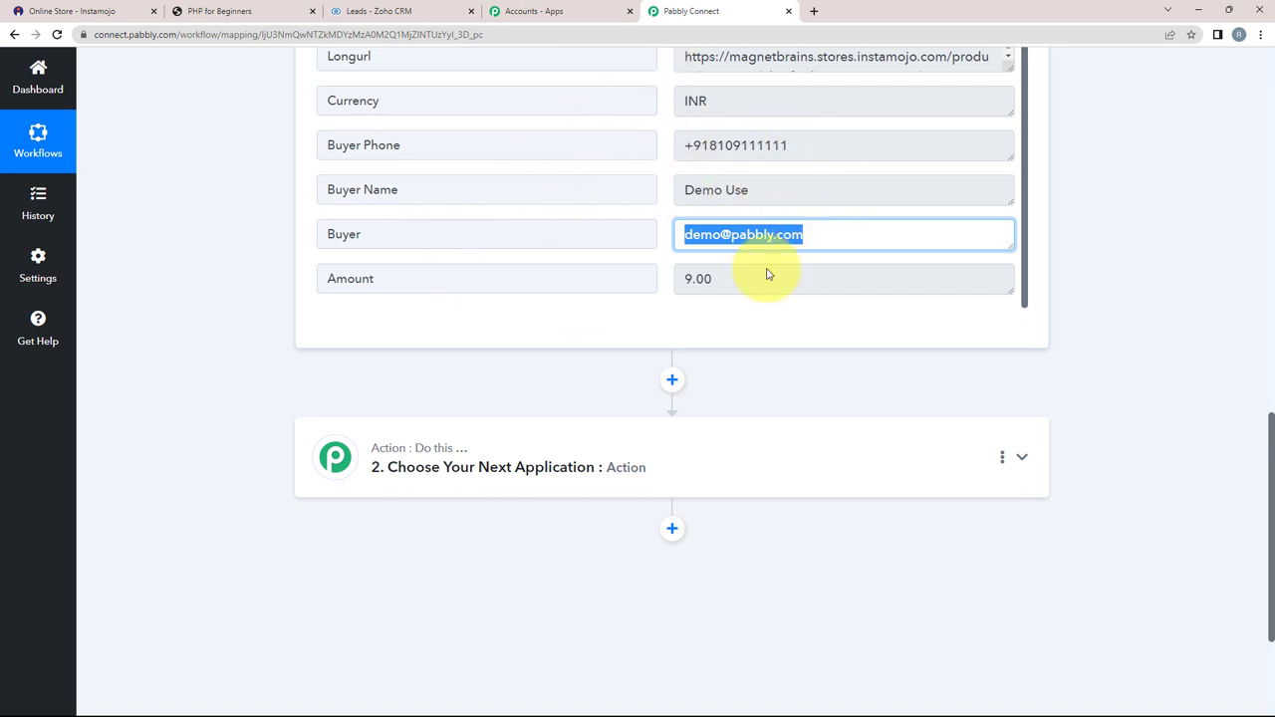
click(421, 450)
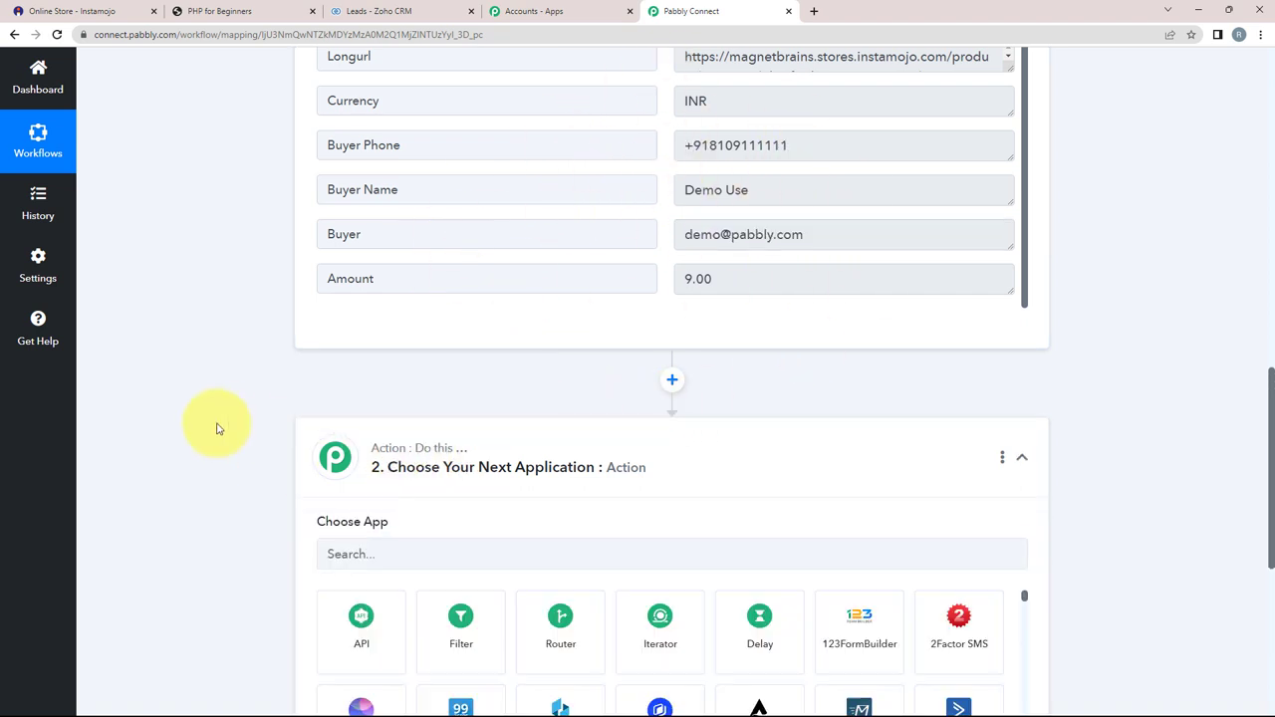
Step: Set the action step to Instamojo's Get Payment Details event and begin connecting an Instamojo account
scroll(217, 429, down, 3)
click(369, 360)
text(inst)
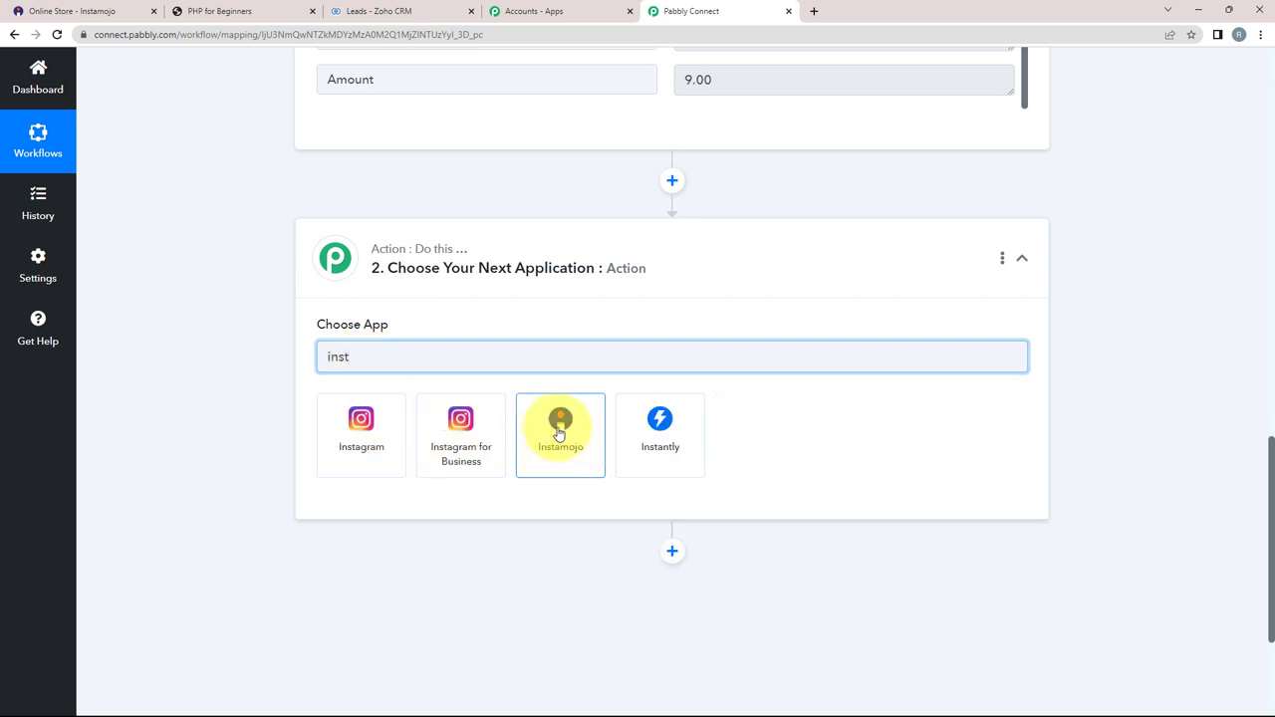
click(558, 427)
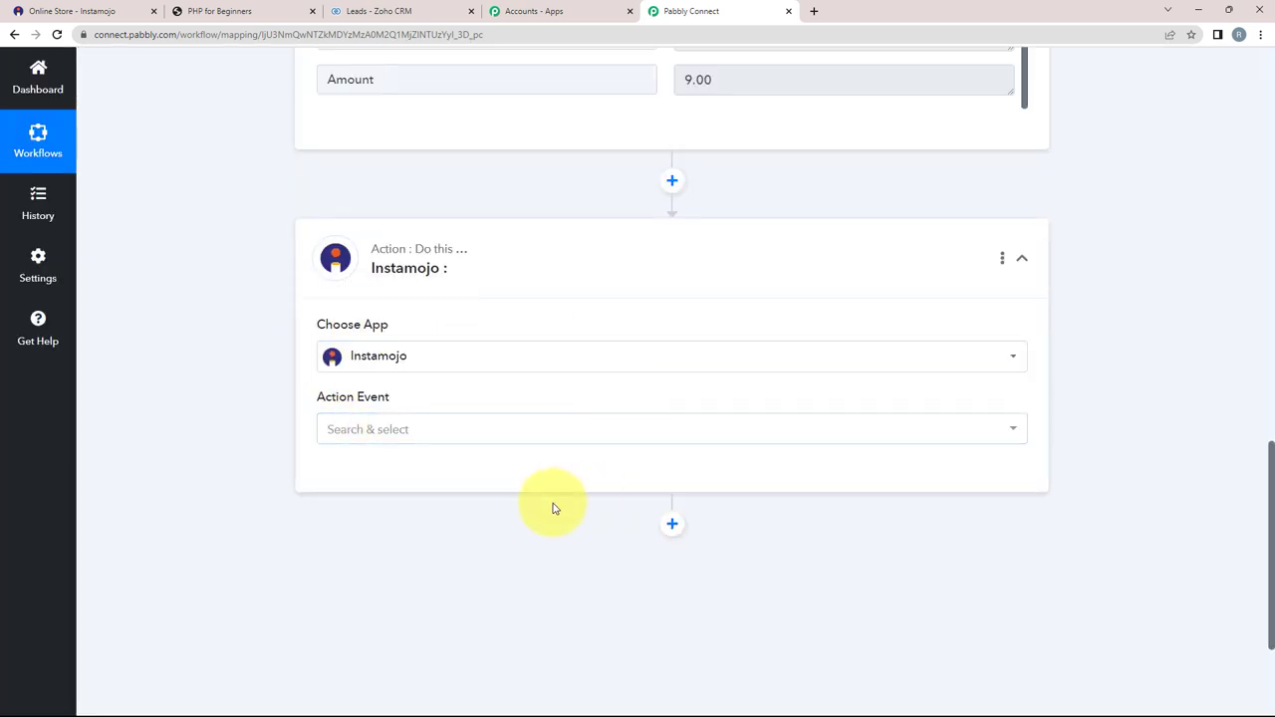
click(350, 422)
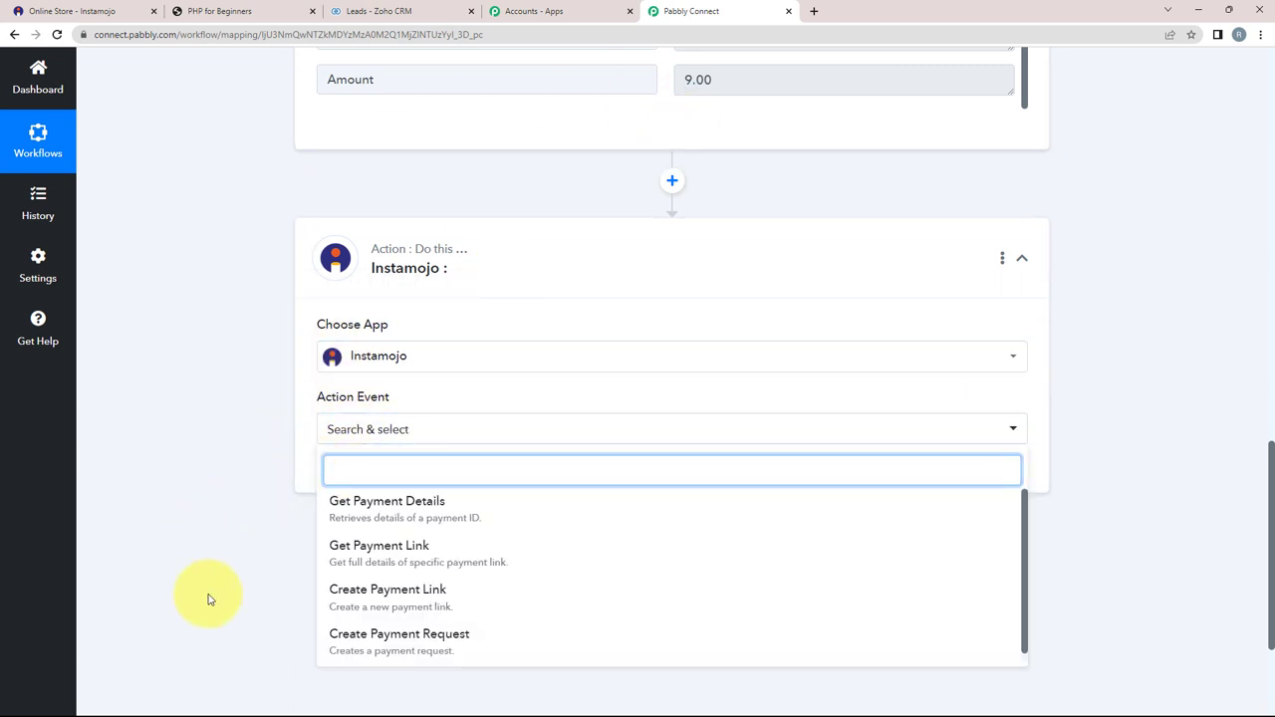
click(386, 502)
click(354, 474)
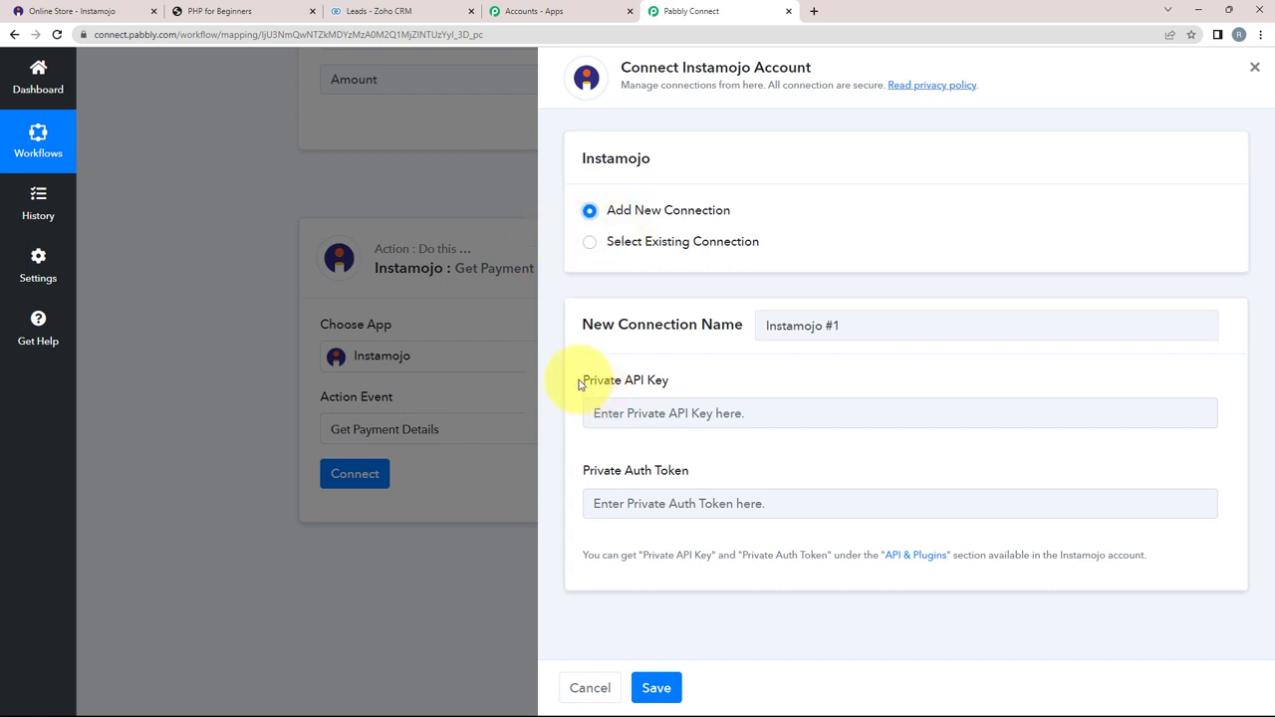
Step: Copy the Private API Key from Instamojo's API & Plugins page into the connection form's API key field
drag(580, 385, 670, 382)
drag(582, 476, 723, 464)
click(746, 456)
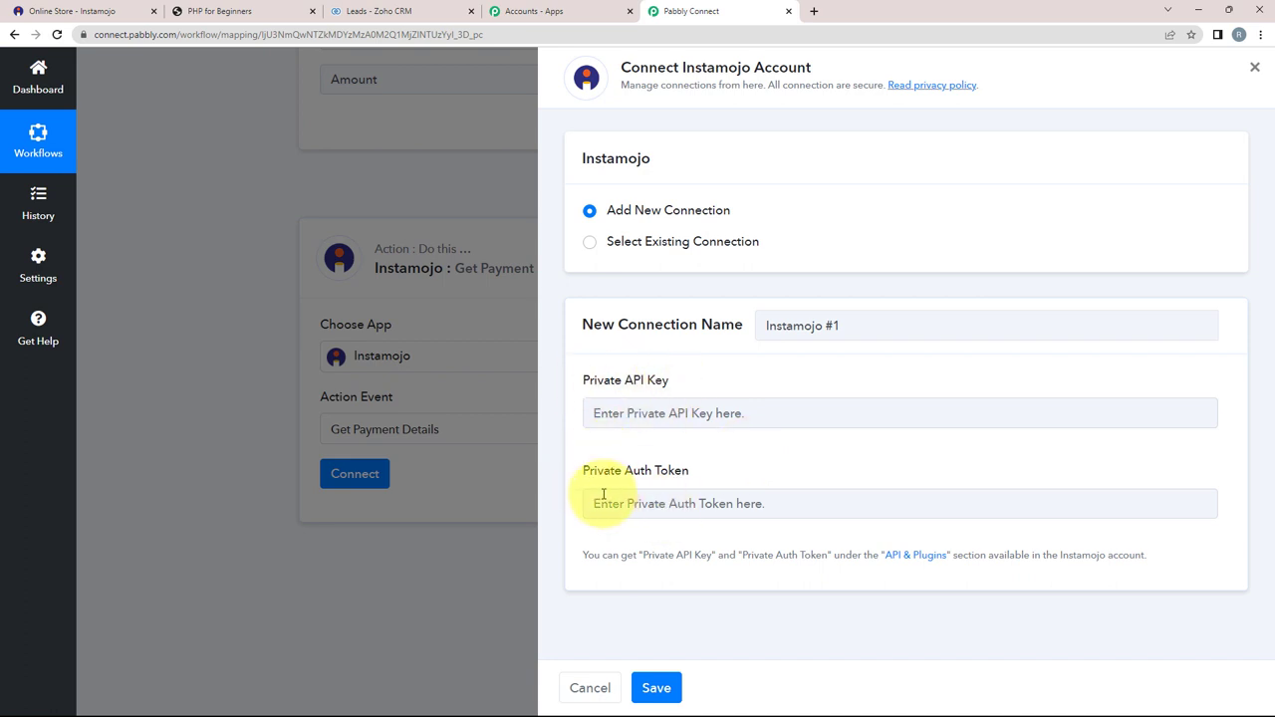
click(607, 555)
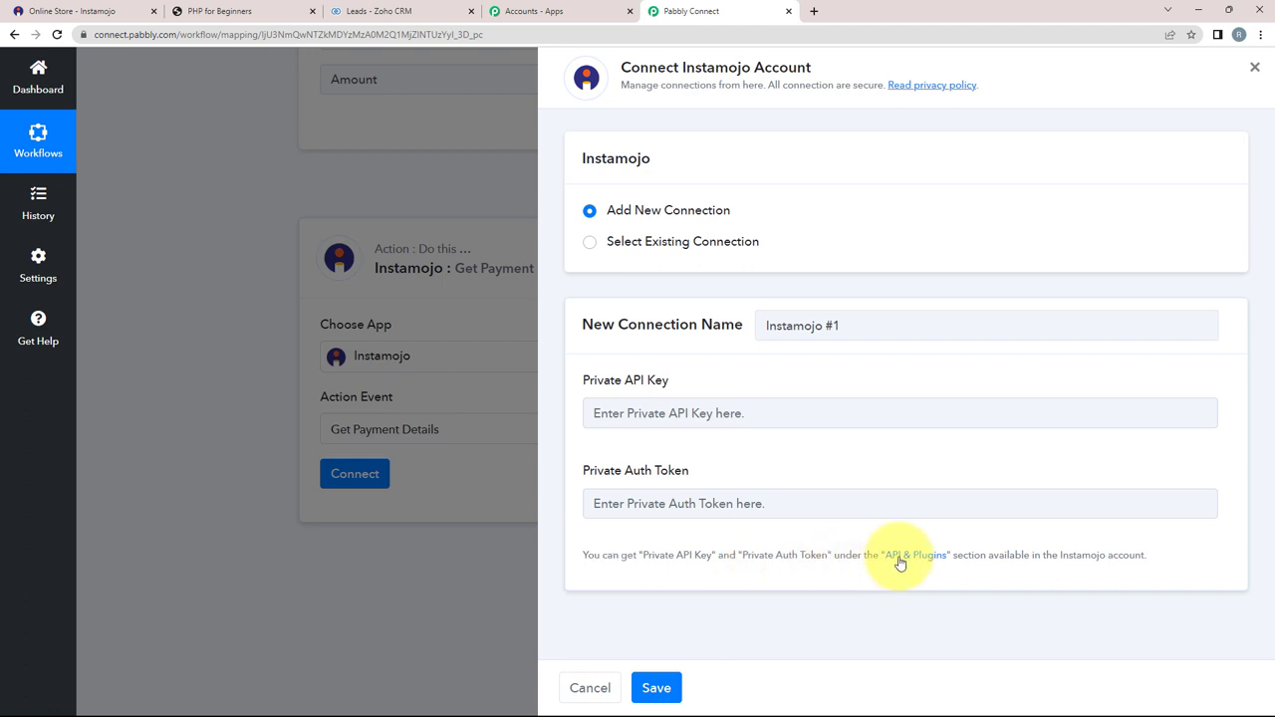
click(908, 560)
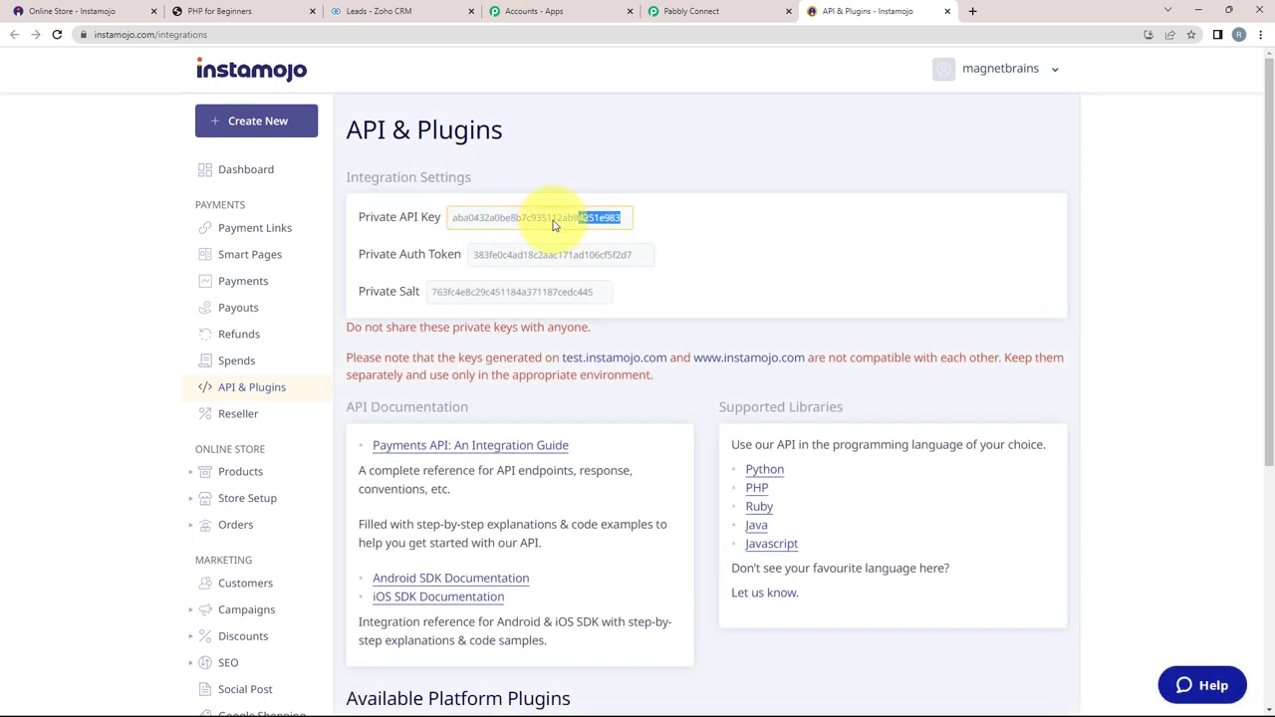
drag(554, 225, 449, 227)
key(ctrl+c)
key(ctrl+shift+Tab)
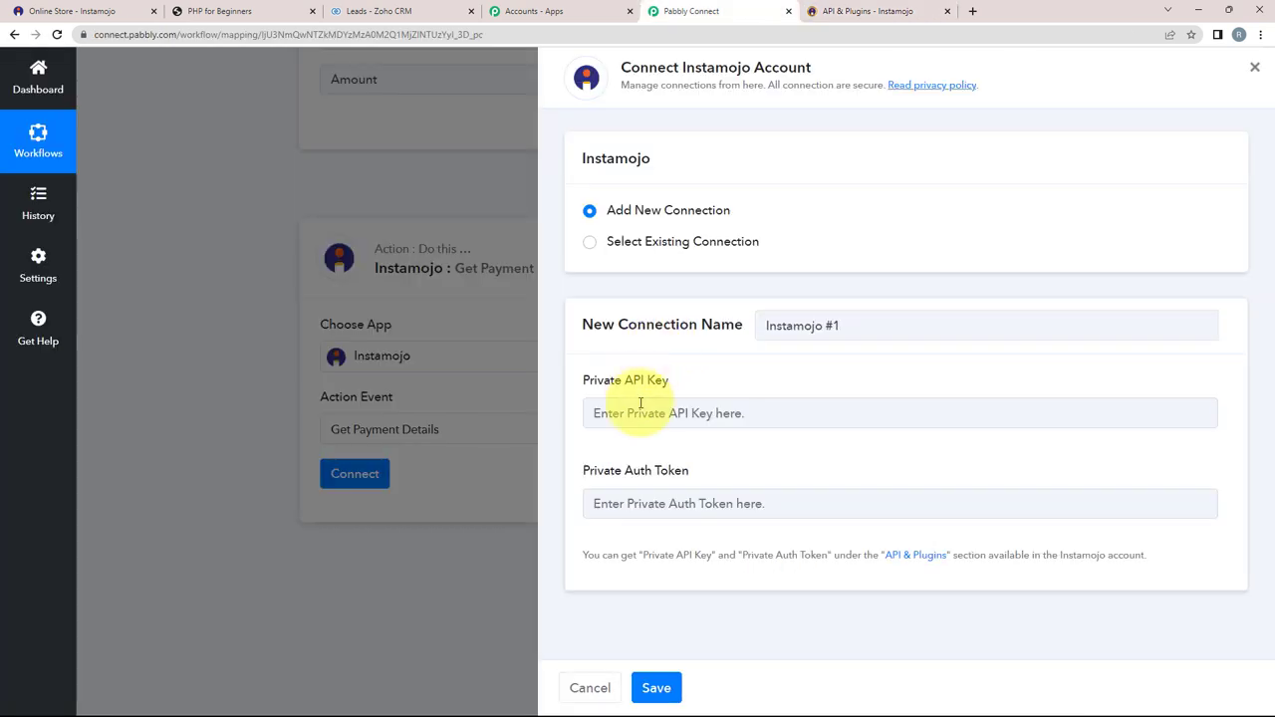
click(641, 412)
key(ctrl+v)
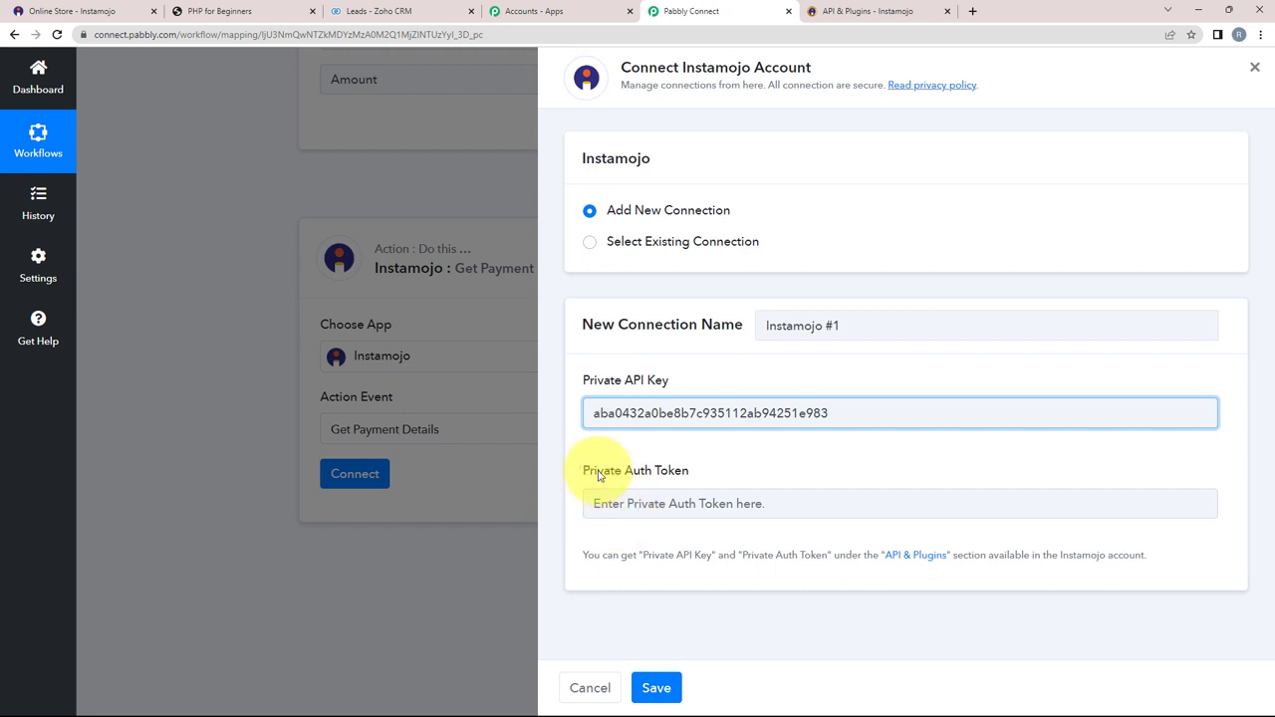
Step: Paste Instamojo's Private Auth Token into the auth token field and save the connection
click(862, 11)
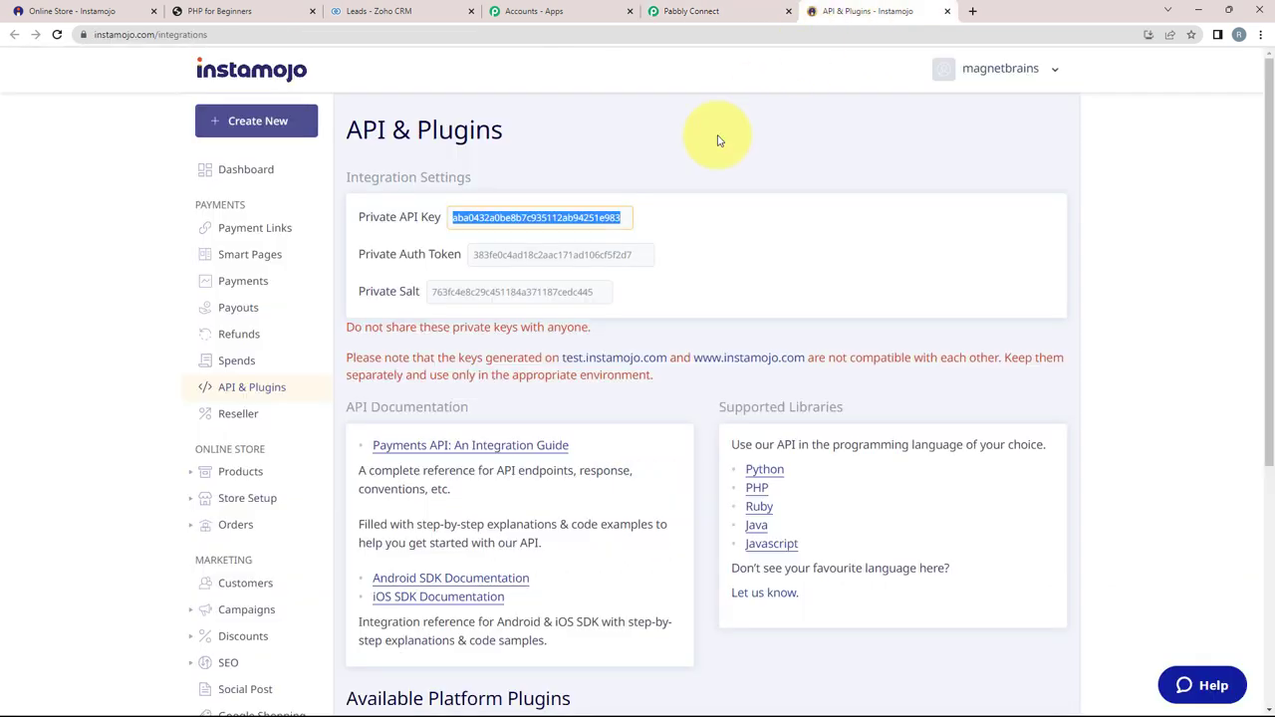
click(576, 255)
key(ctrl+c)
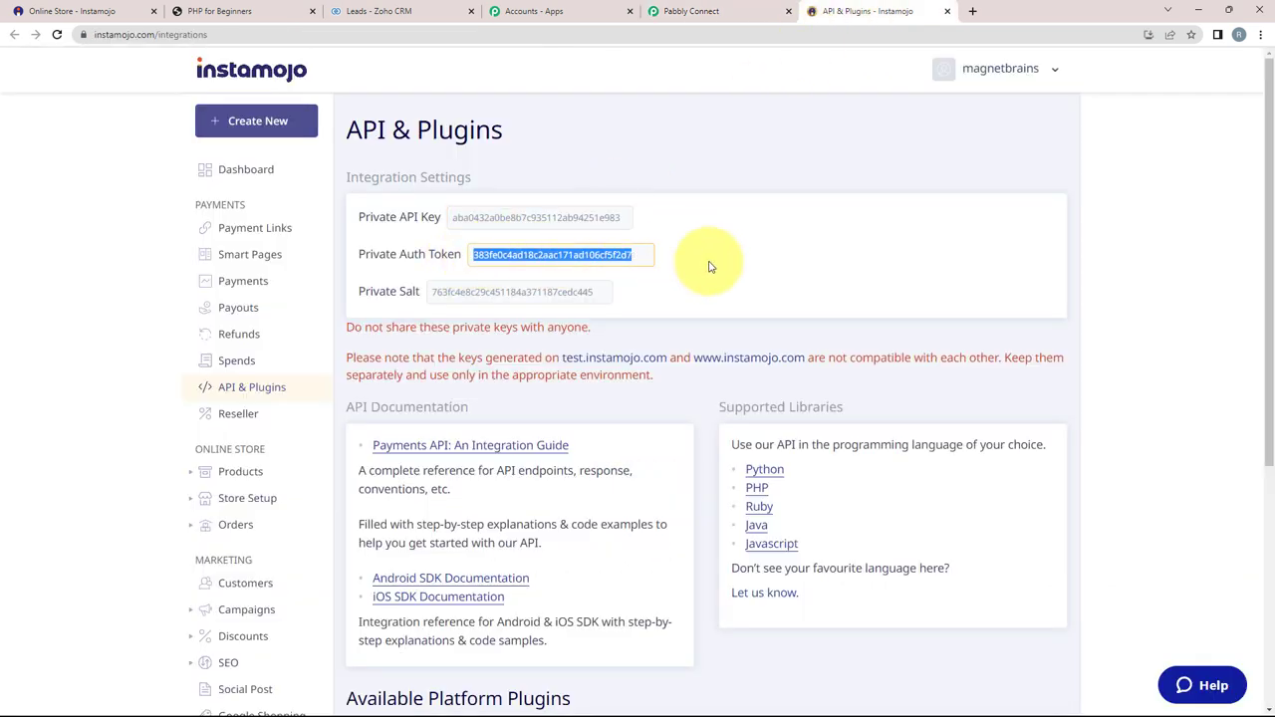
click(691, 11)
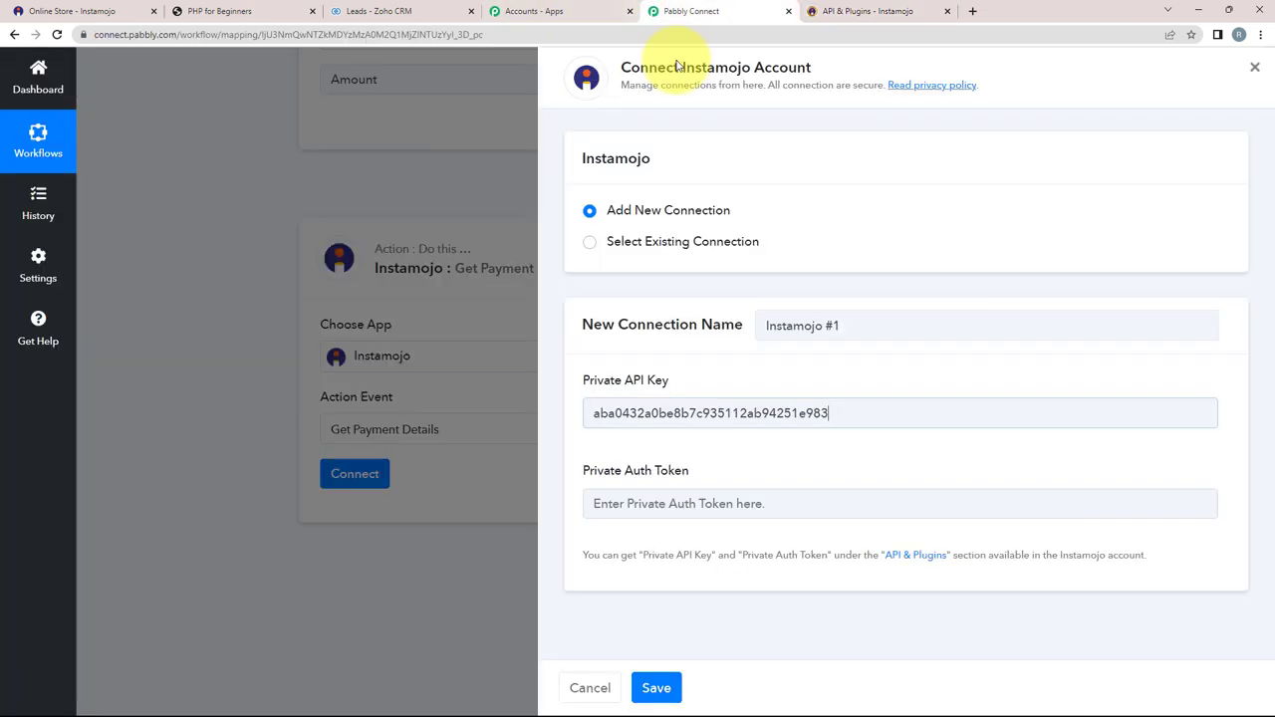
click(642, 508)
key(ctrl+v)
click(653, 688)
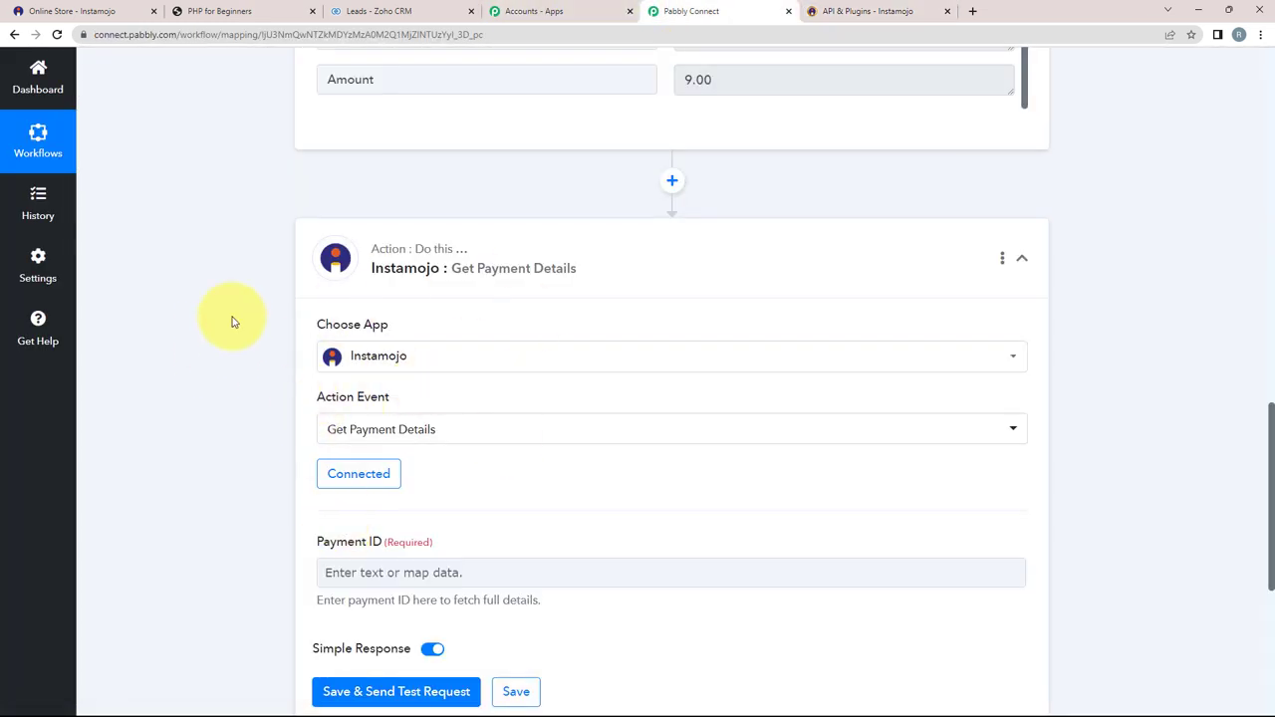
Step: Scroll through the Get Payment Details action to find the required Payment ID field
scroll(265, 405, down, 1)
scroll(169, 428, down, 1)
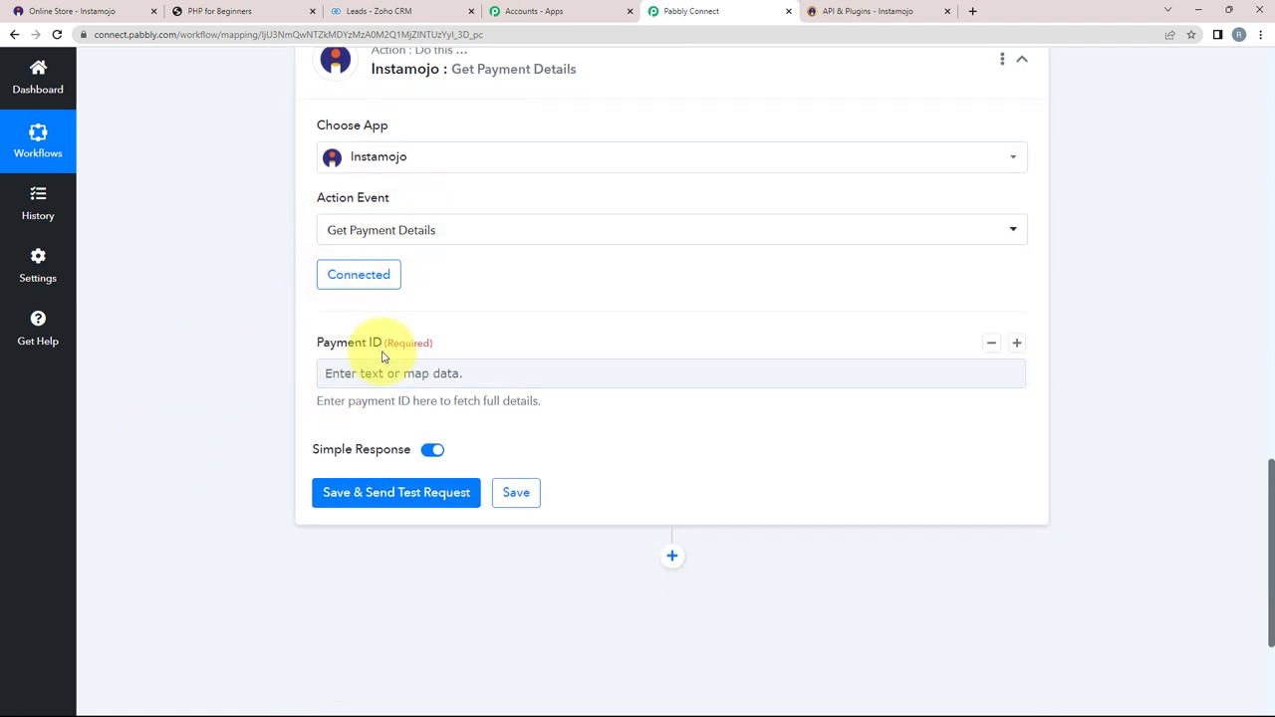
drag(332, 344, 413, 342)
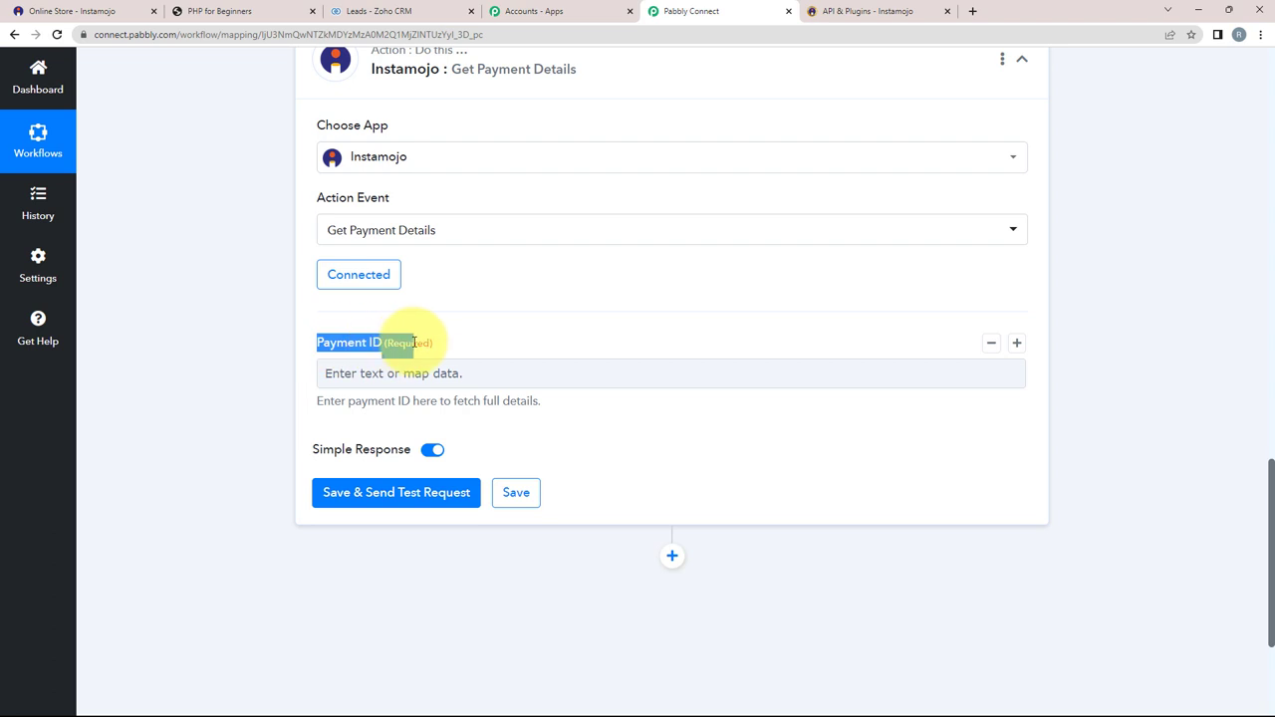
click(399, 342)
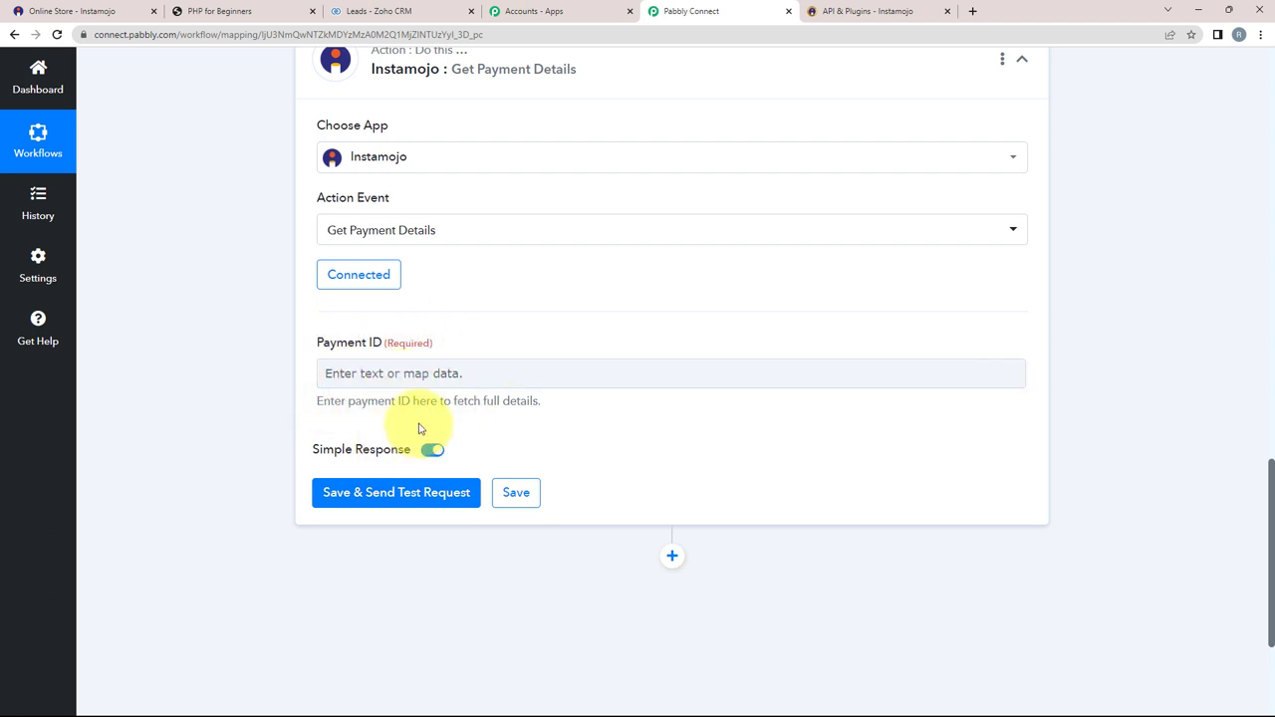
mouse_move(384, 455)
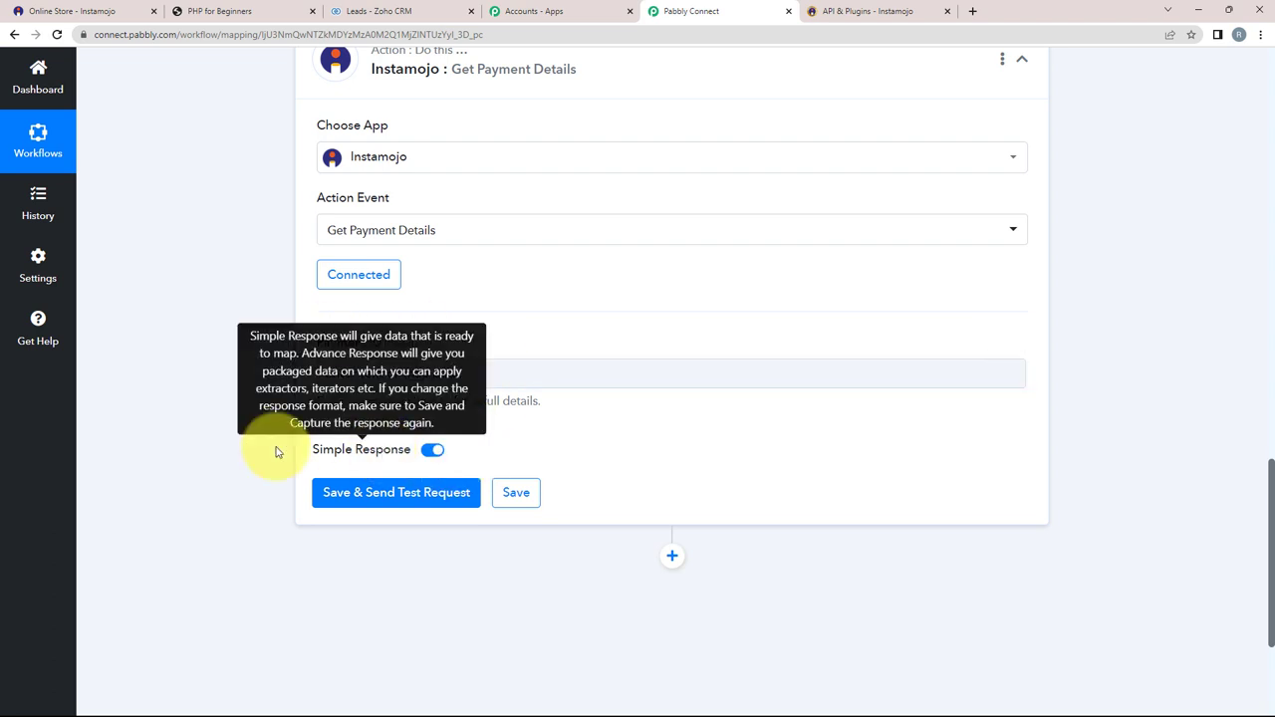
scroll(197, 418, up, 10)
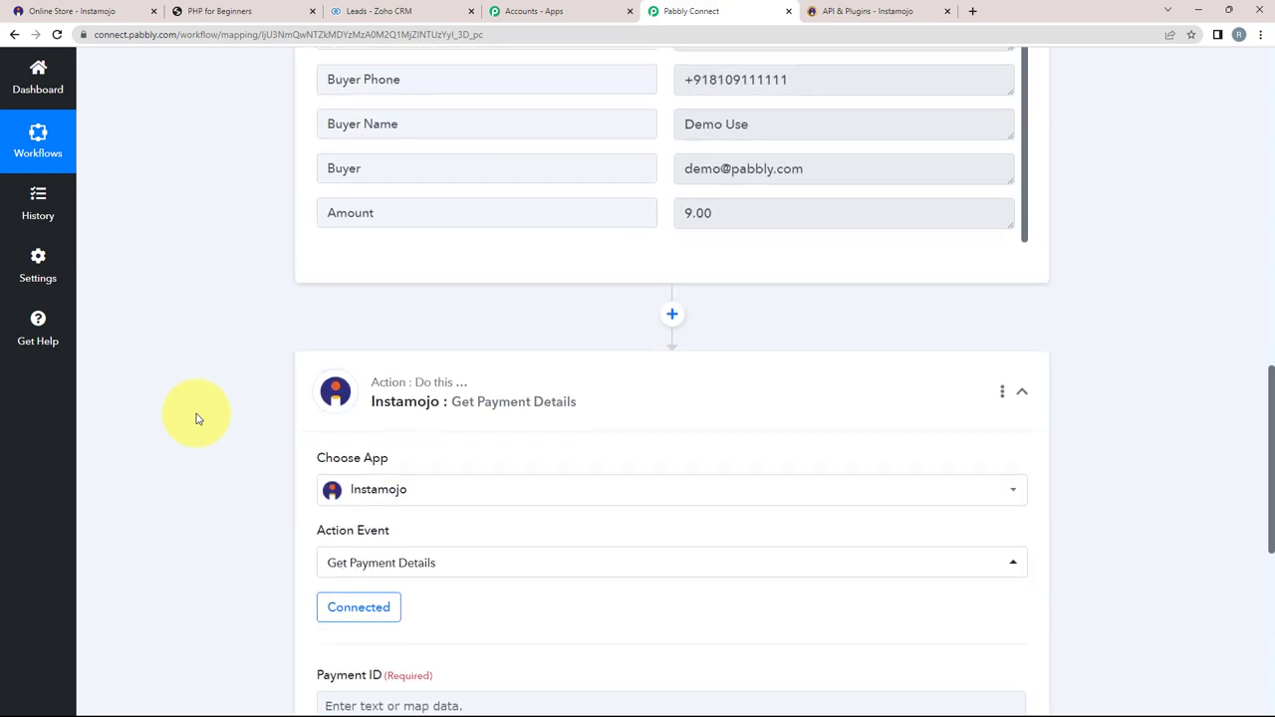
scroll(632, 307, up, 3)
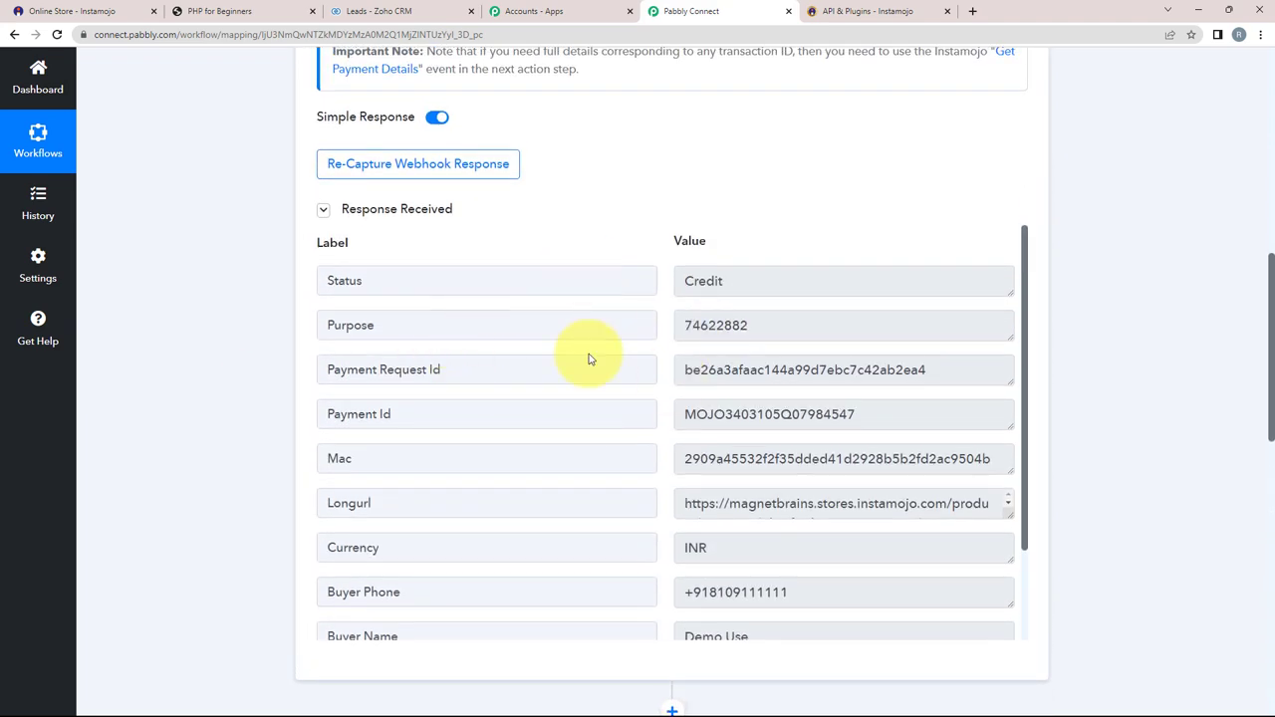
scroll(390, 422, down, 2)
scroll(127, 431, down, 3)
scroll(127, 432, down, 3)
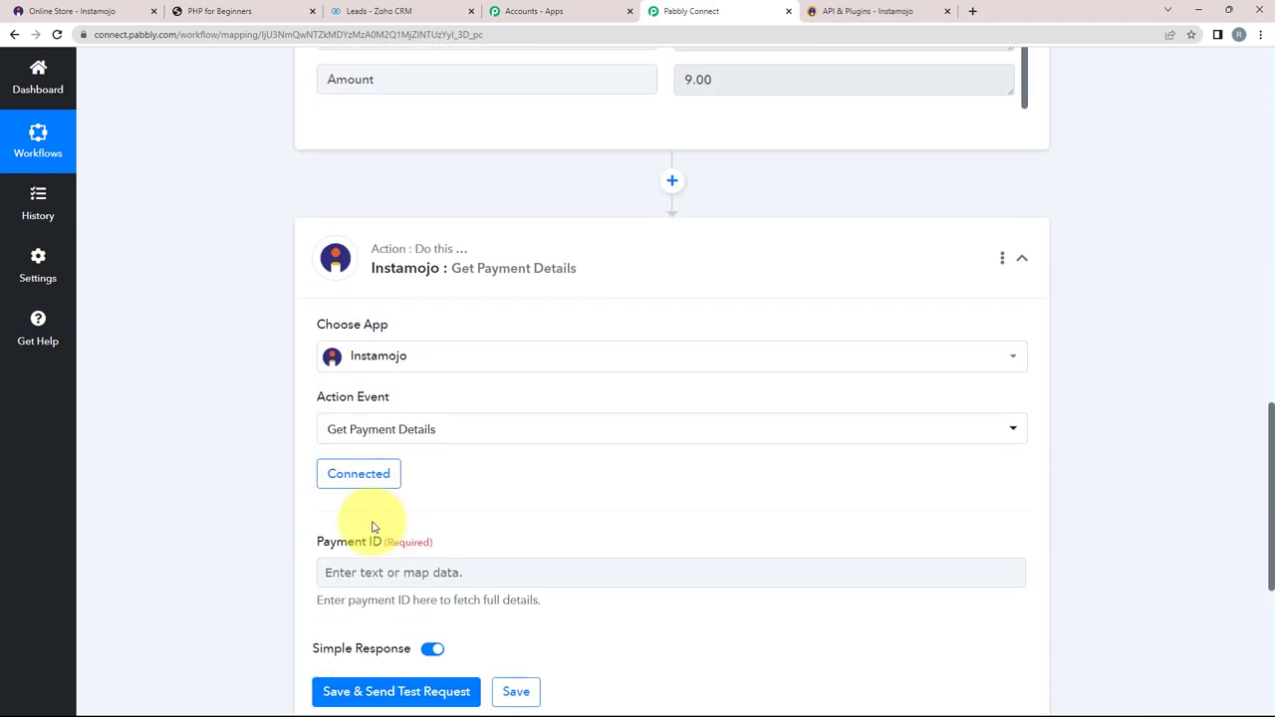
scroll(208, 504, up, 7)
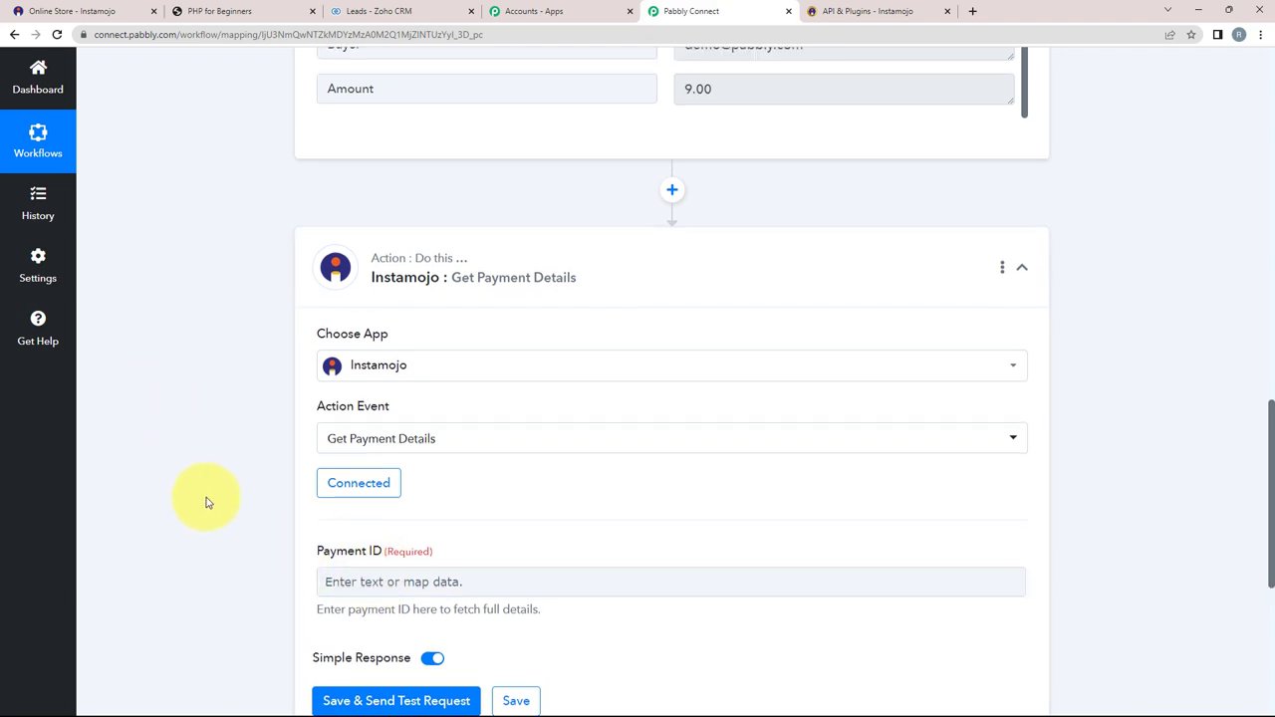
scroll(241, 442, down, 2)
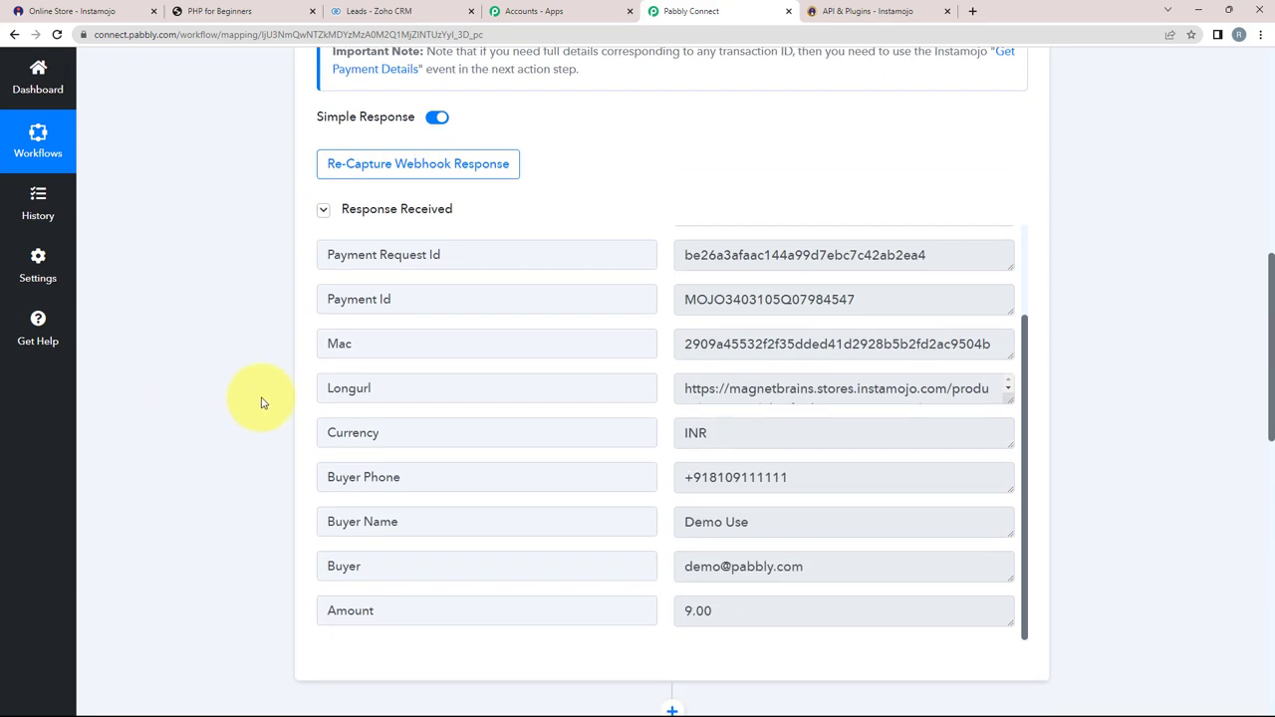
drag(680, 299, 902, 299)
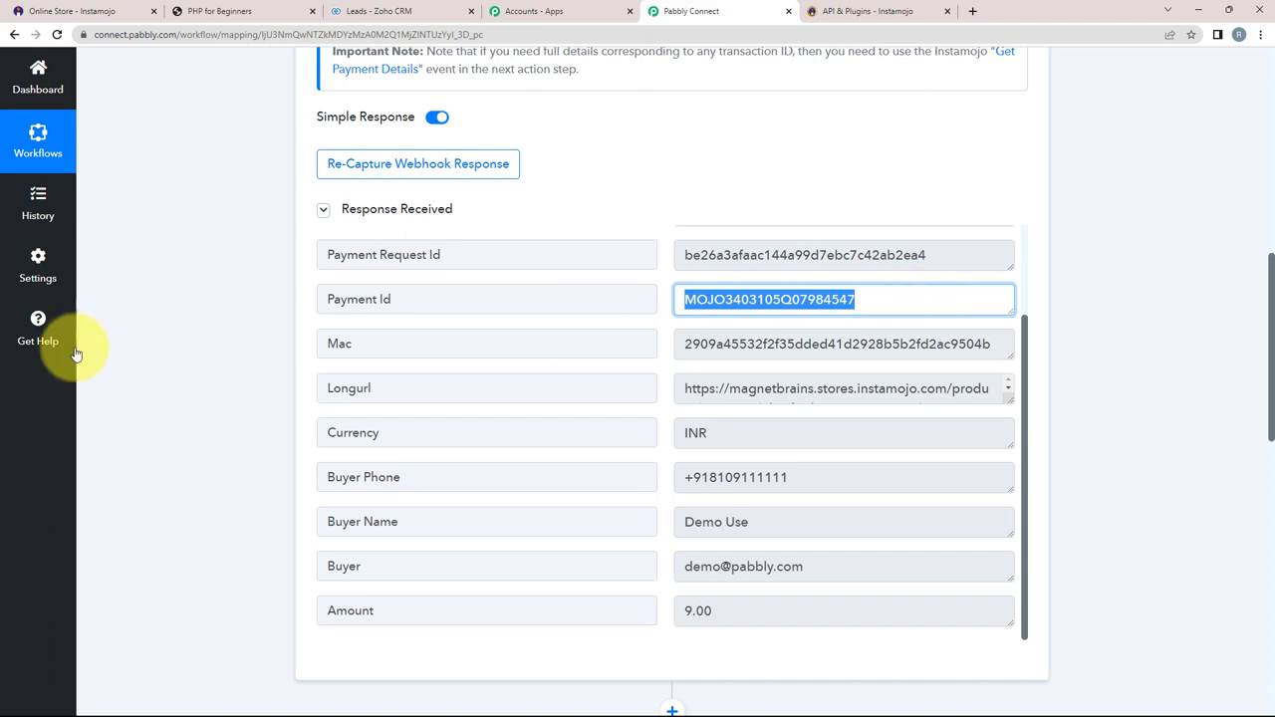
scroll(205, 370, down, 7)
Step: Map the New Sale trigger's Payment Id into the Payment ID field
click(368, 440)
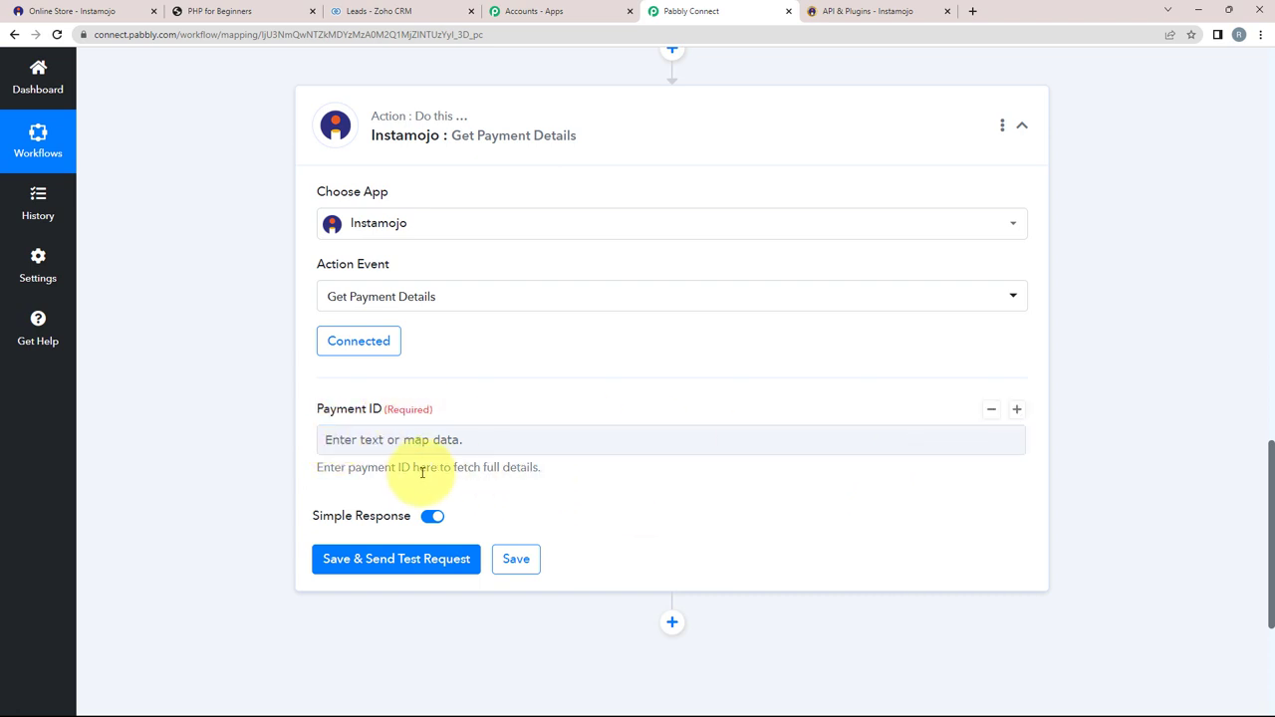
click(327, 440)
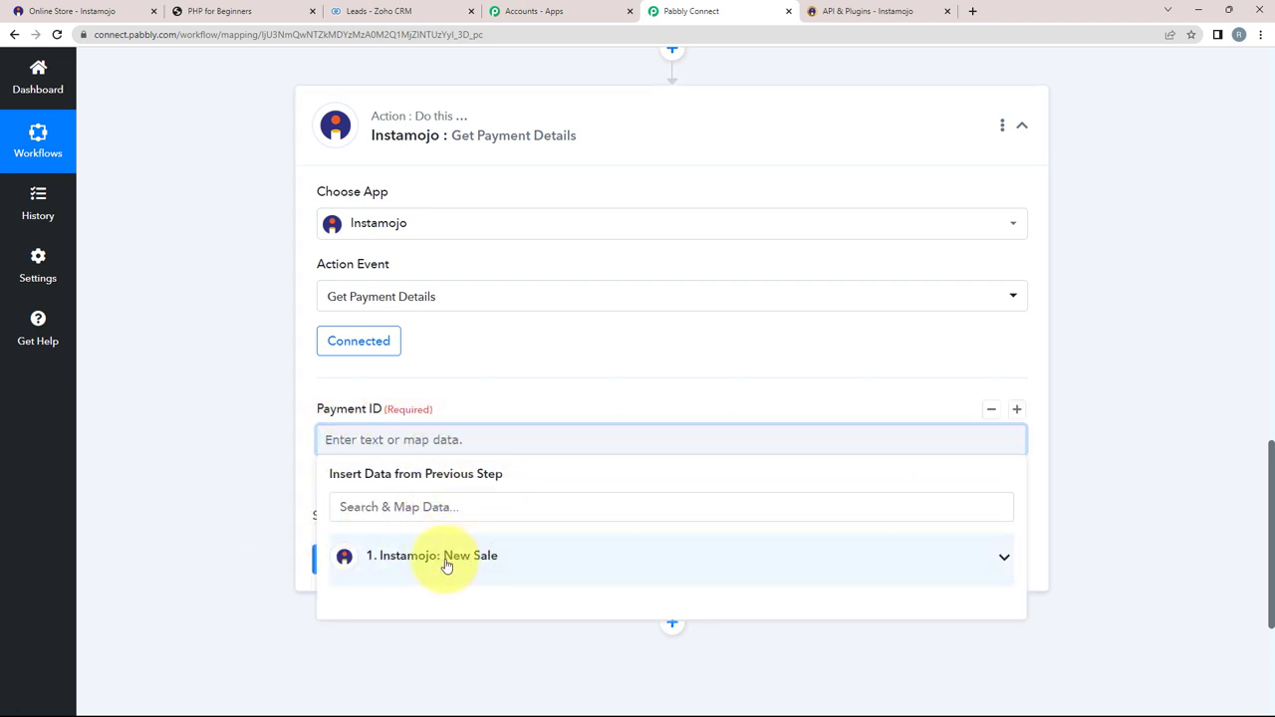
click(1000, 560)
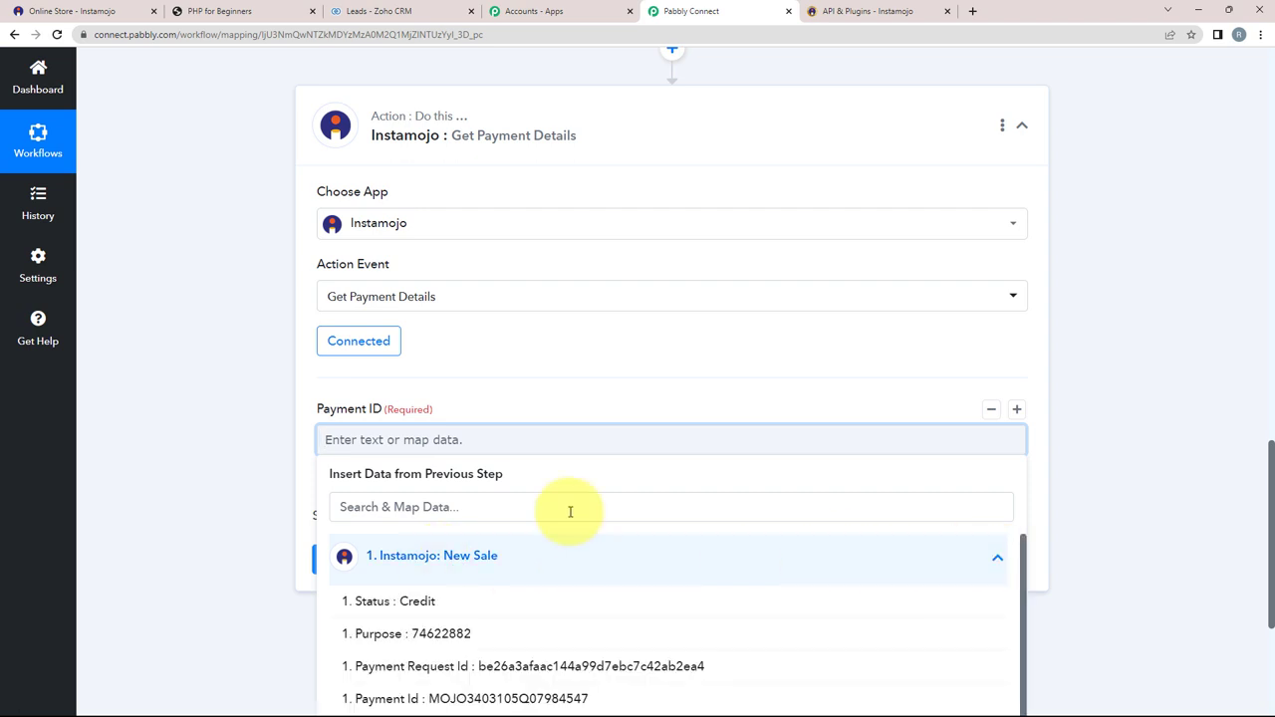
scroll(190, 499, down, 3)
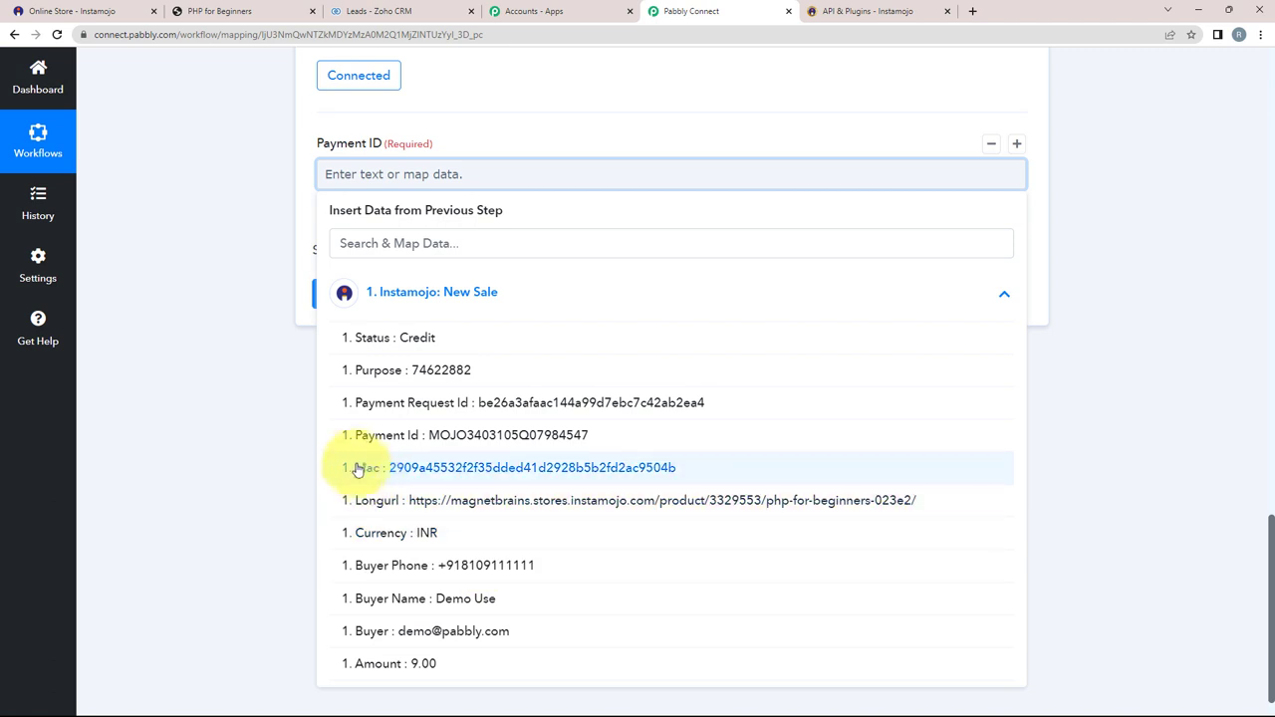
click(474, 435)
click(340, 412)
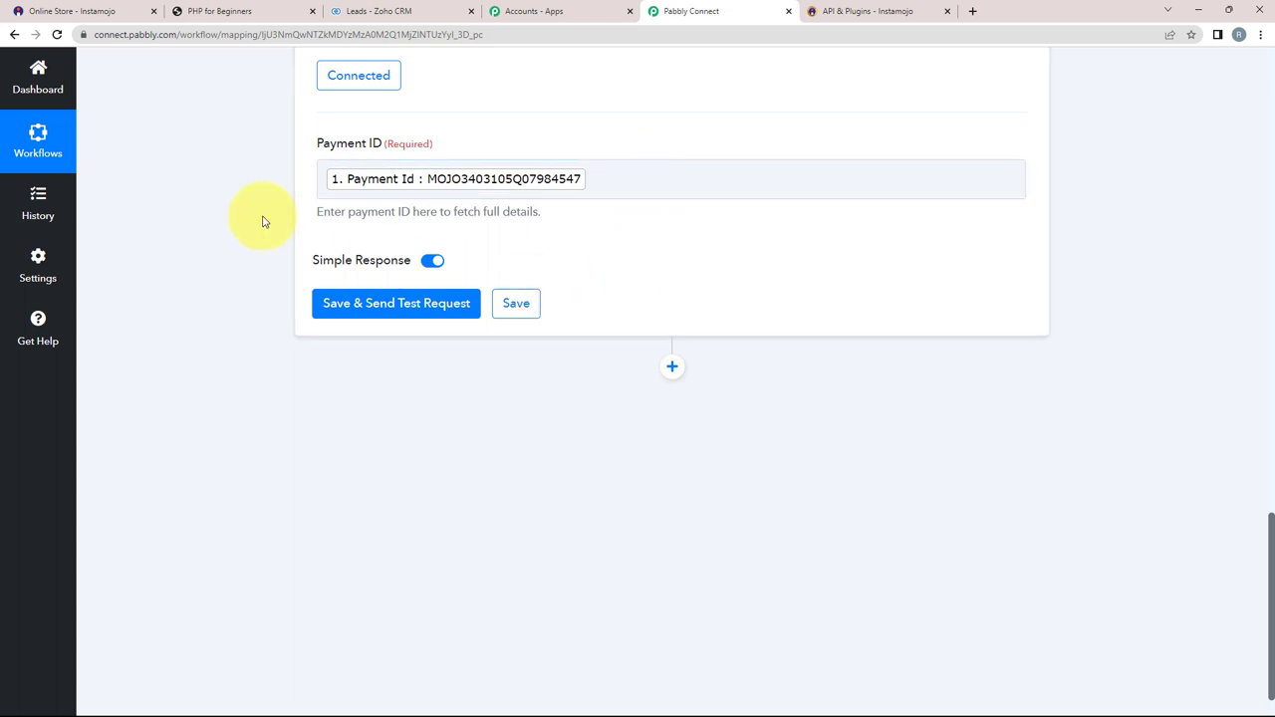
scroll(263, 221, up, 1)
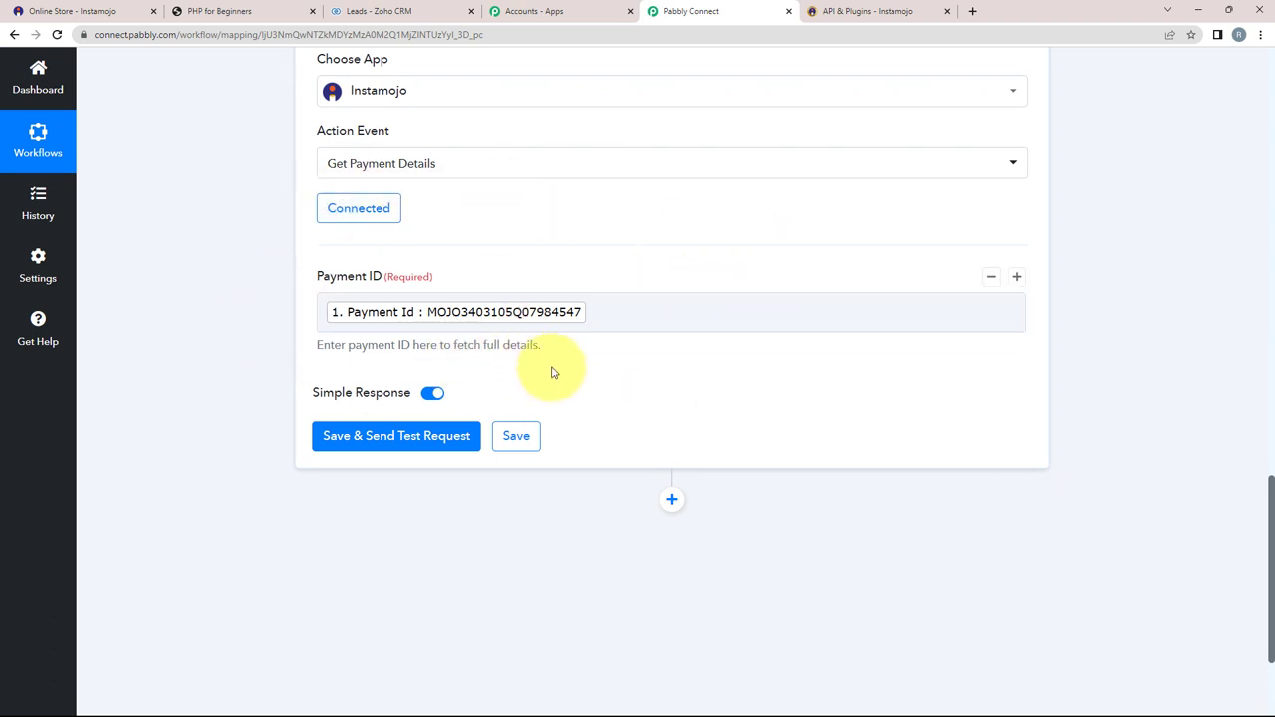
click(669, 314)
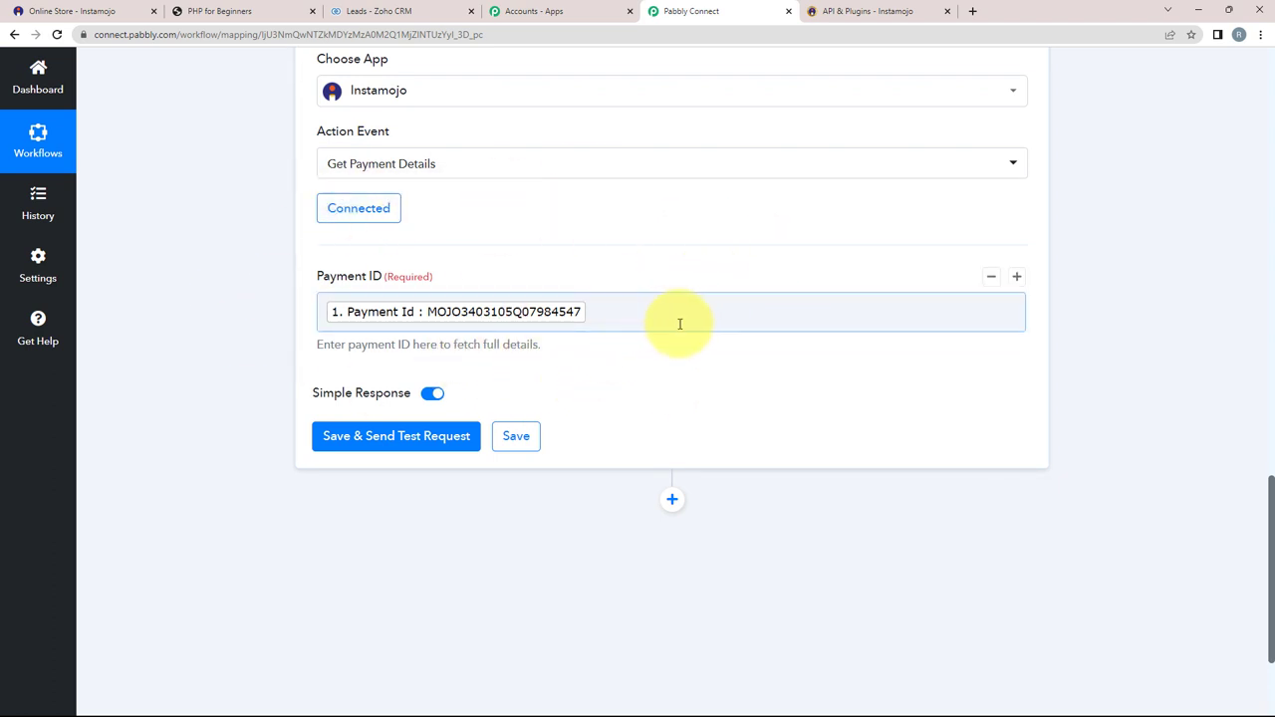
Step: Test Get Payment Details and review the returned Success, INR currency, 9.00 amount and buyer details
click(426, 439)
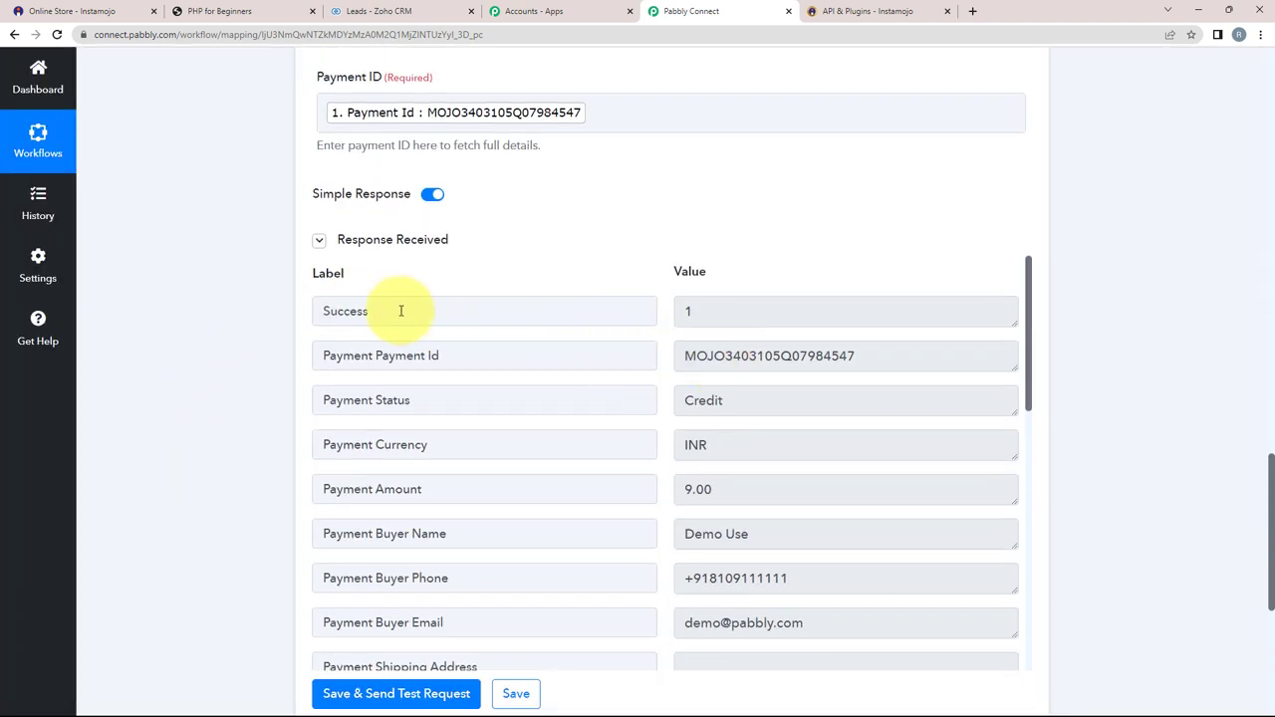
double_click(727, 309)
double_click(745, 445)
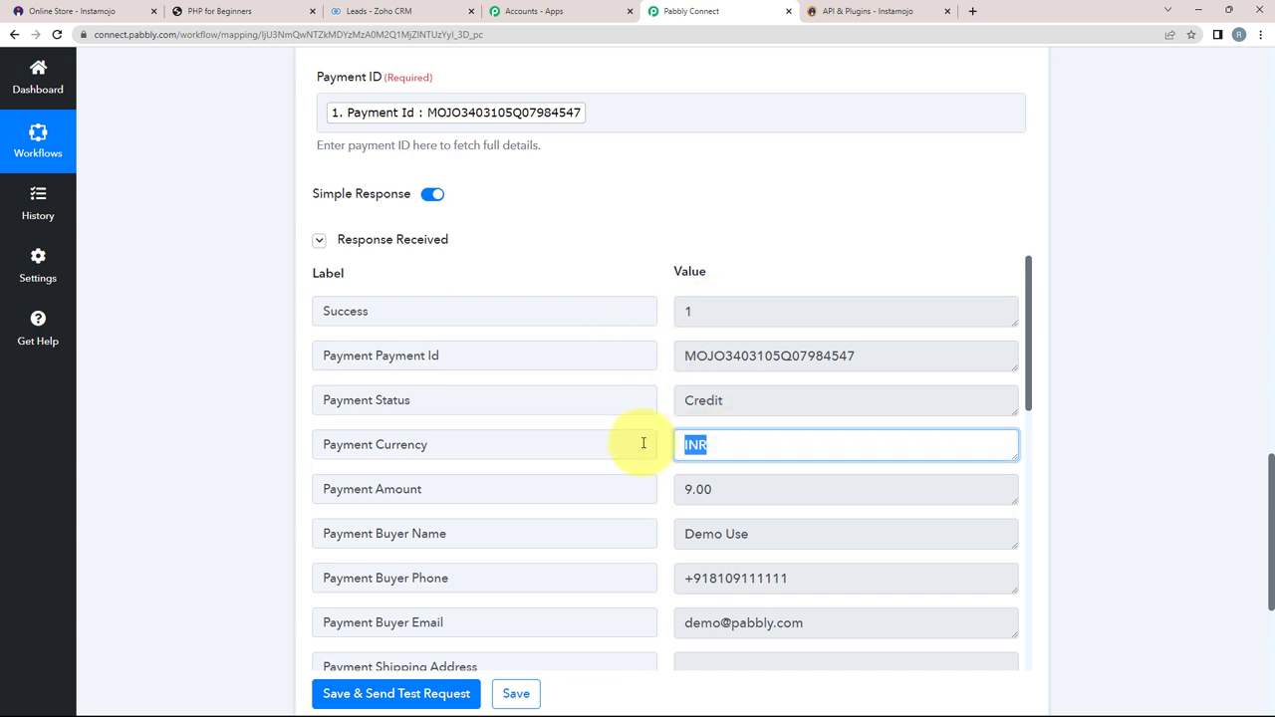
scroll(707, 484, down, 2)
click(762, 408)
triple_click(752, 407)
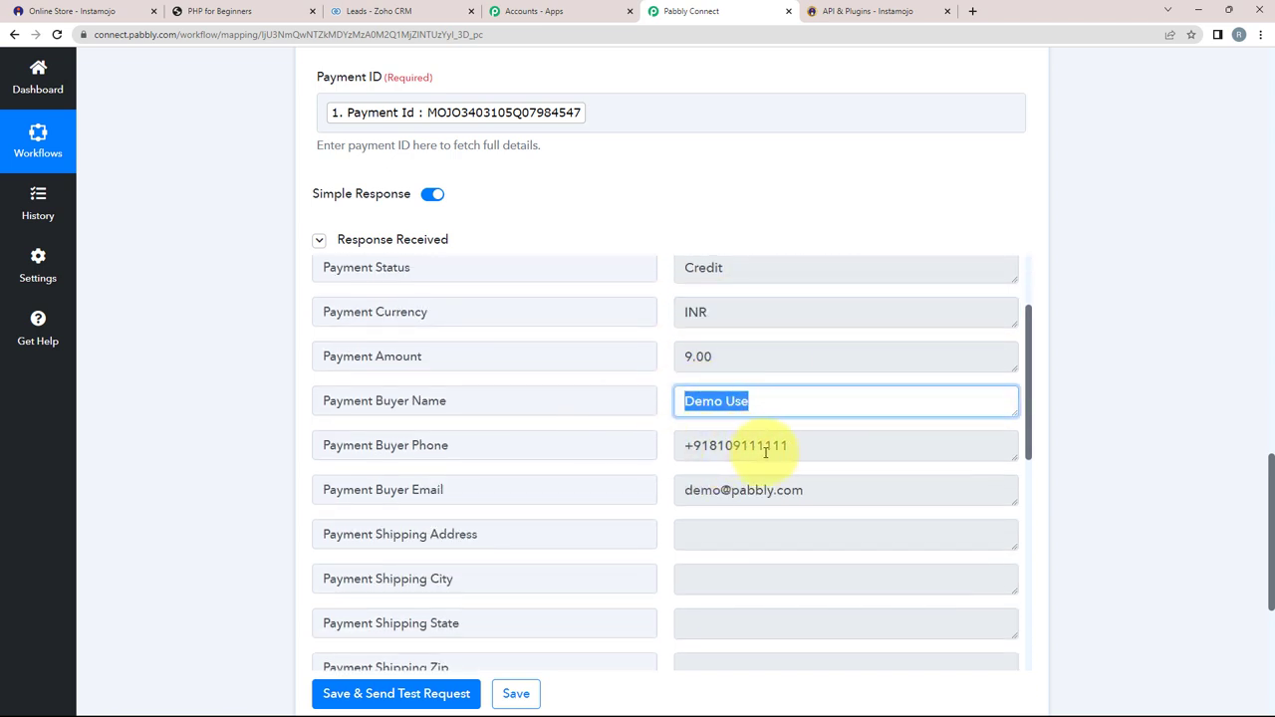
triple_click(713, 446)
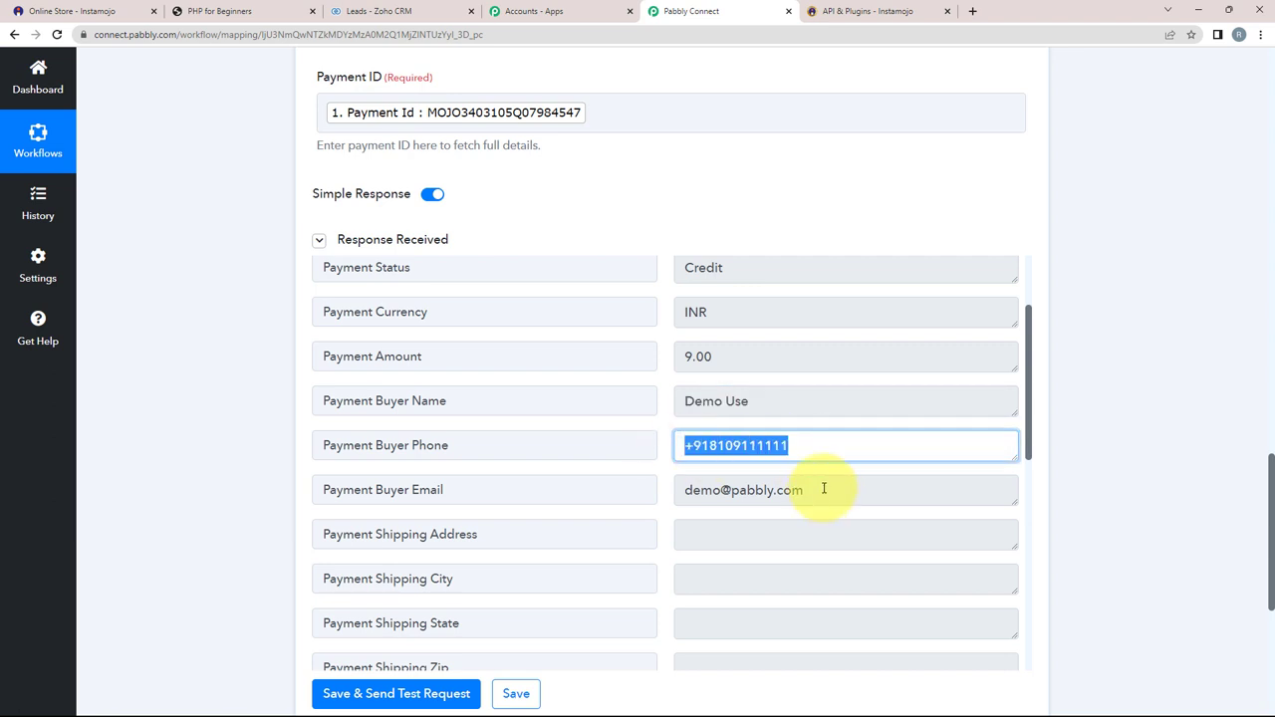
scroll(745, 479, down, 2)
scroll(745, 484, up, 4)
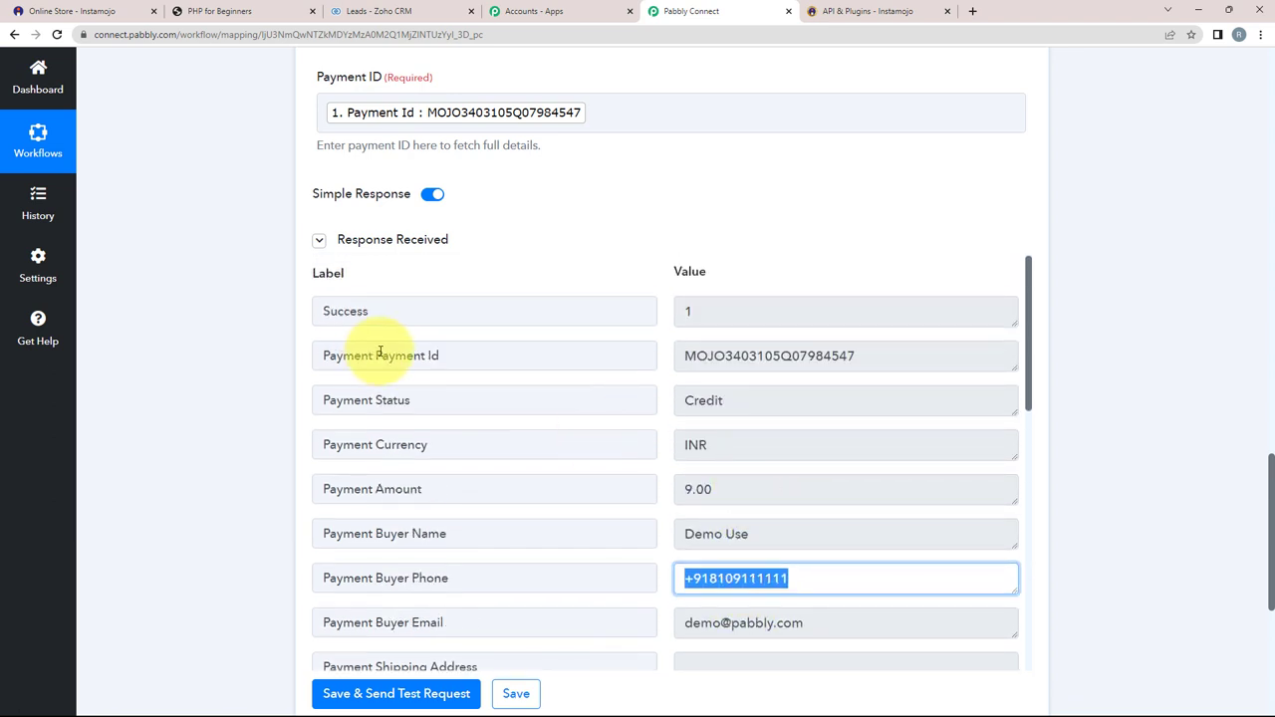
scroll(380, 351, up, 3)
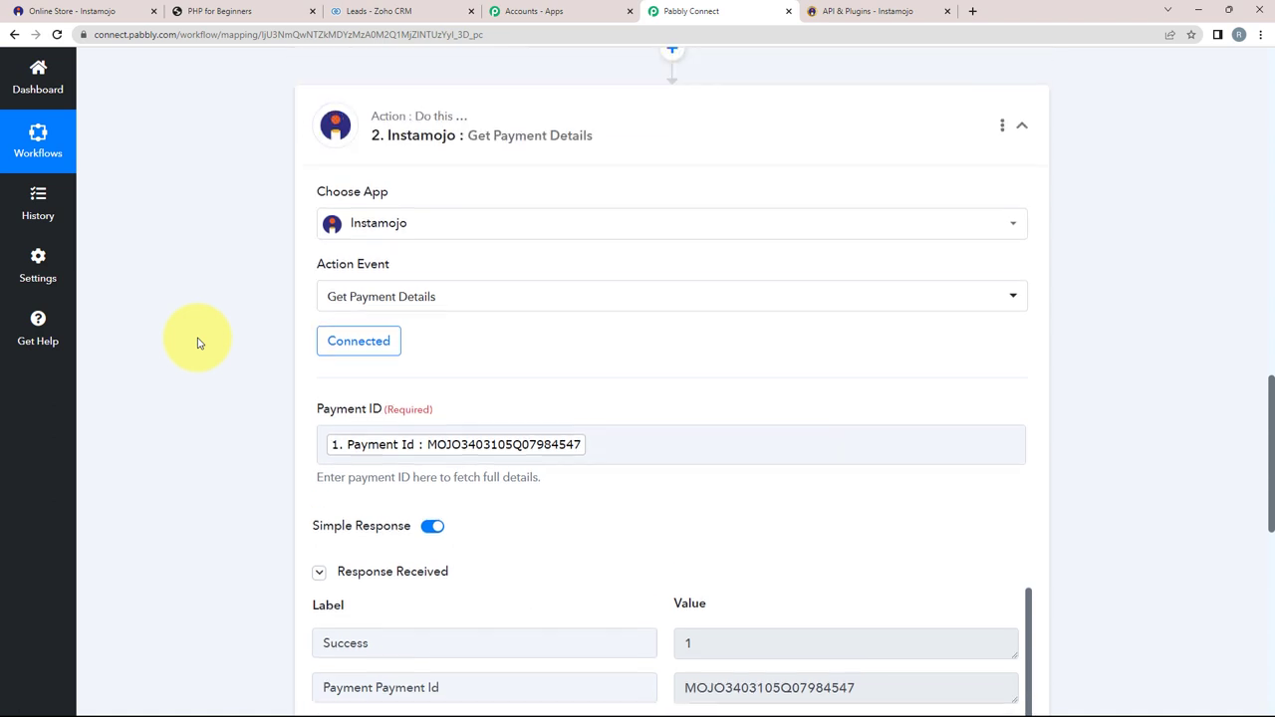
scroll(197, 342, down, 4)
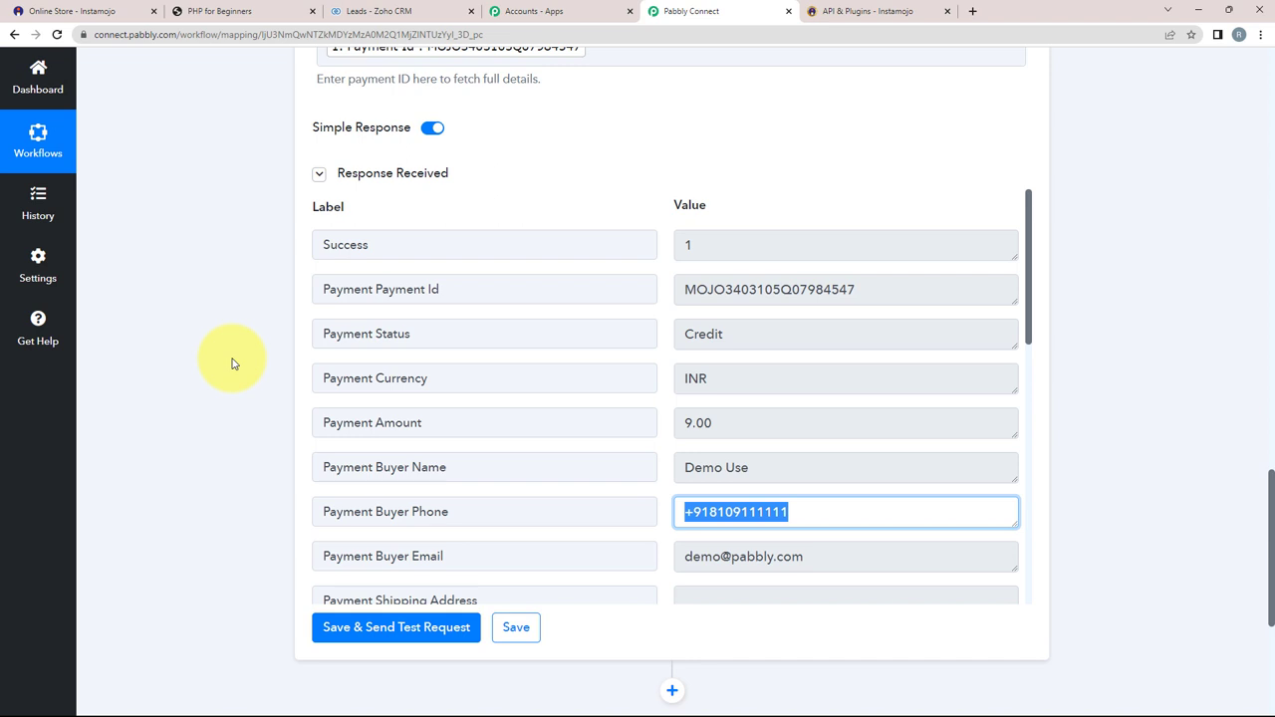
scroll(231, 363, down, 4)
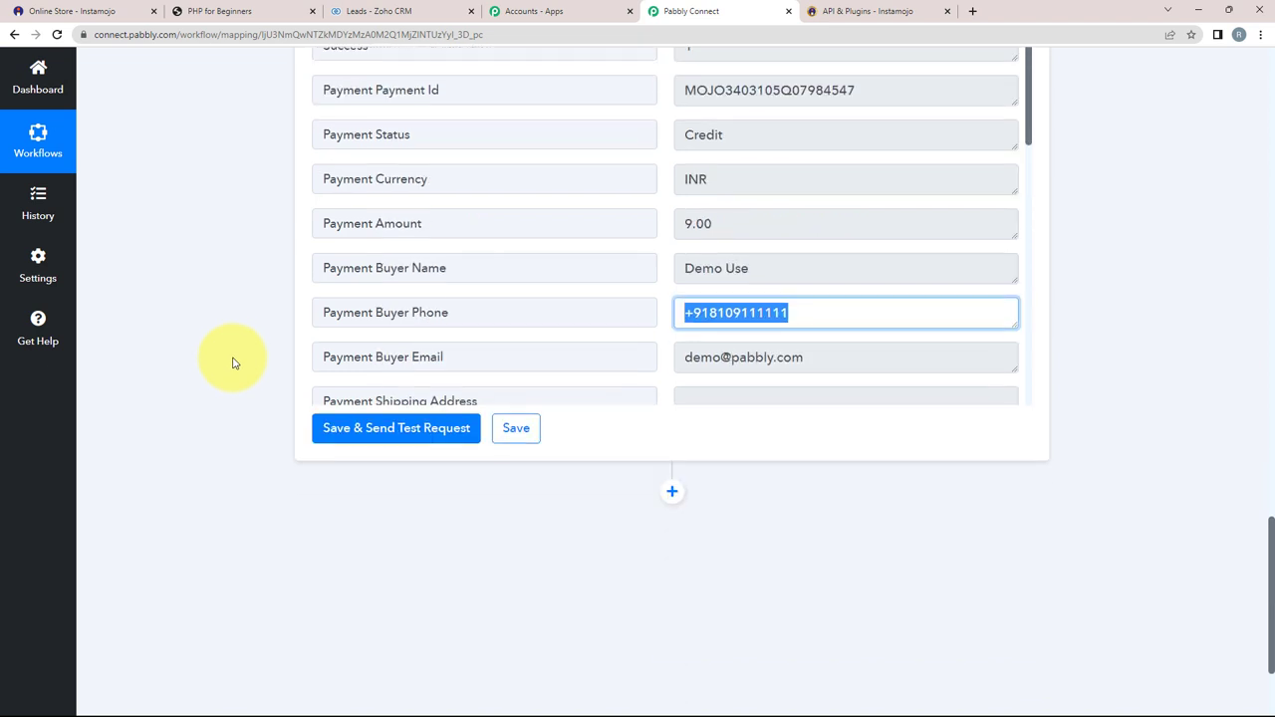
Step: Add a Filter by Pabbly step with the condition Success equals 1
click(672, 314)
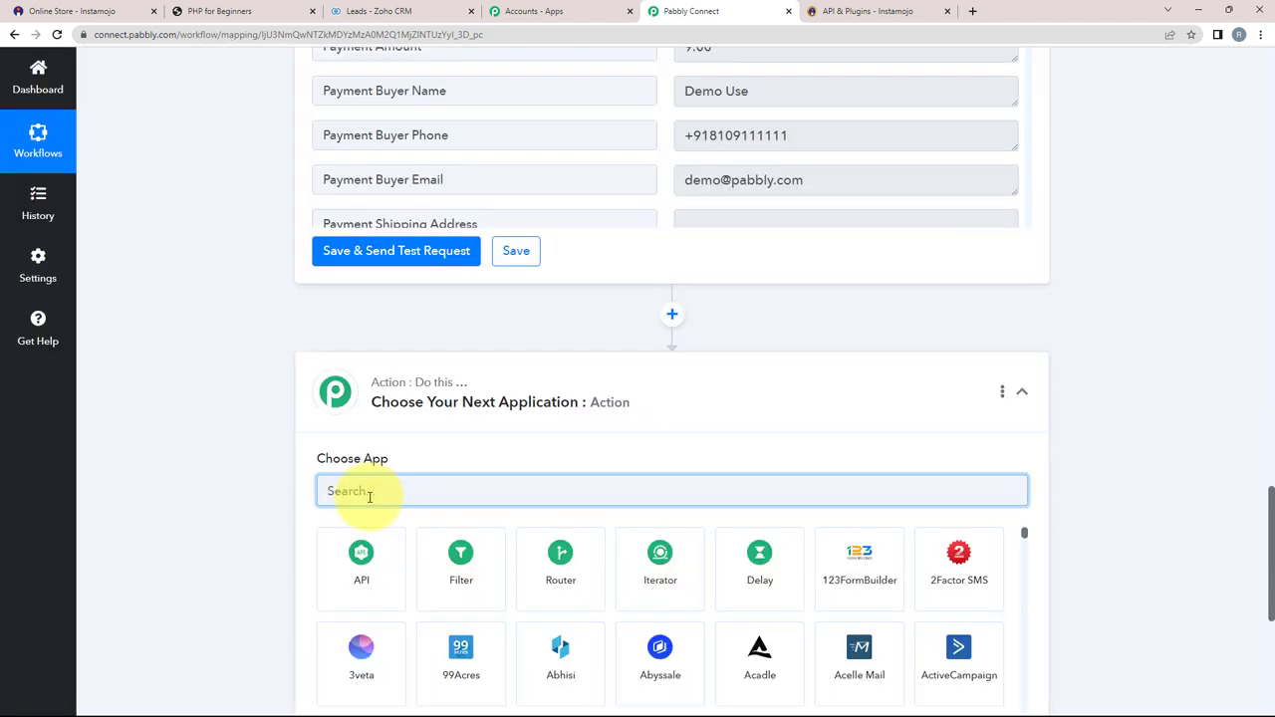
text(fil)
click(362, 558)
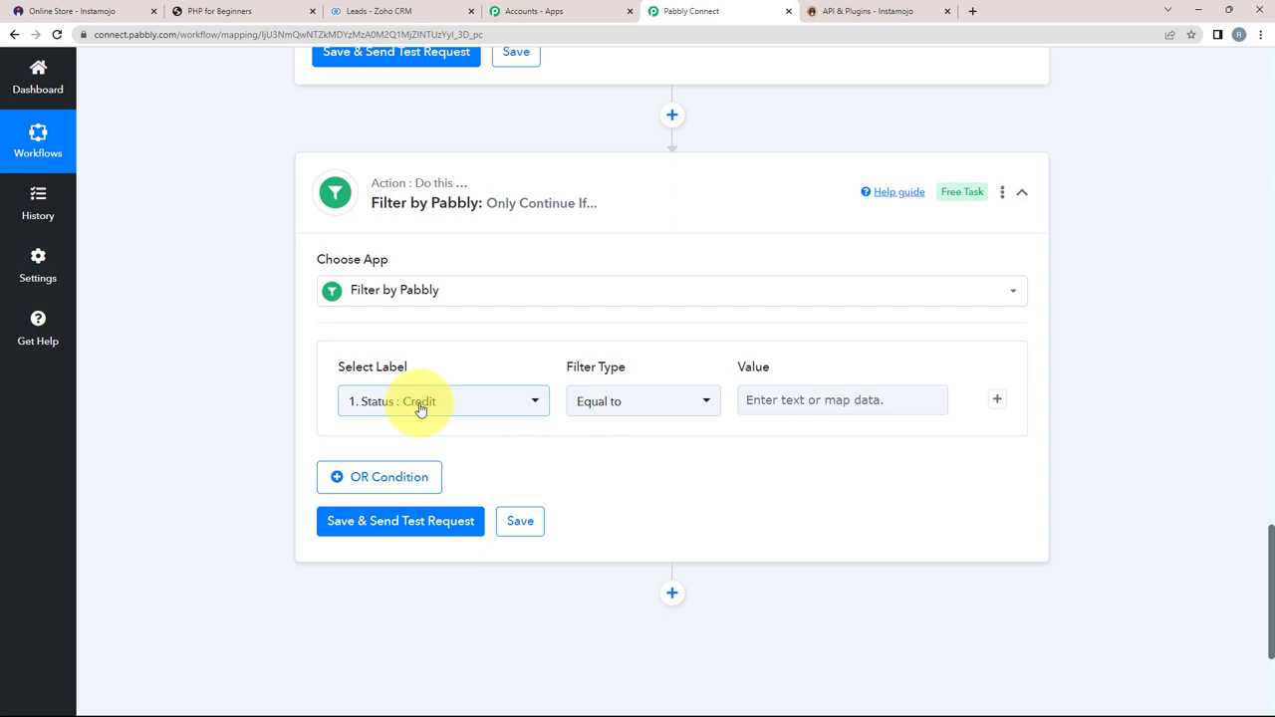
click(421, 403)
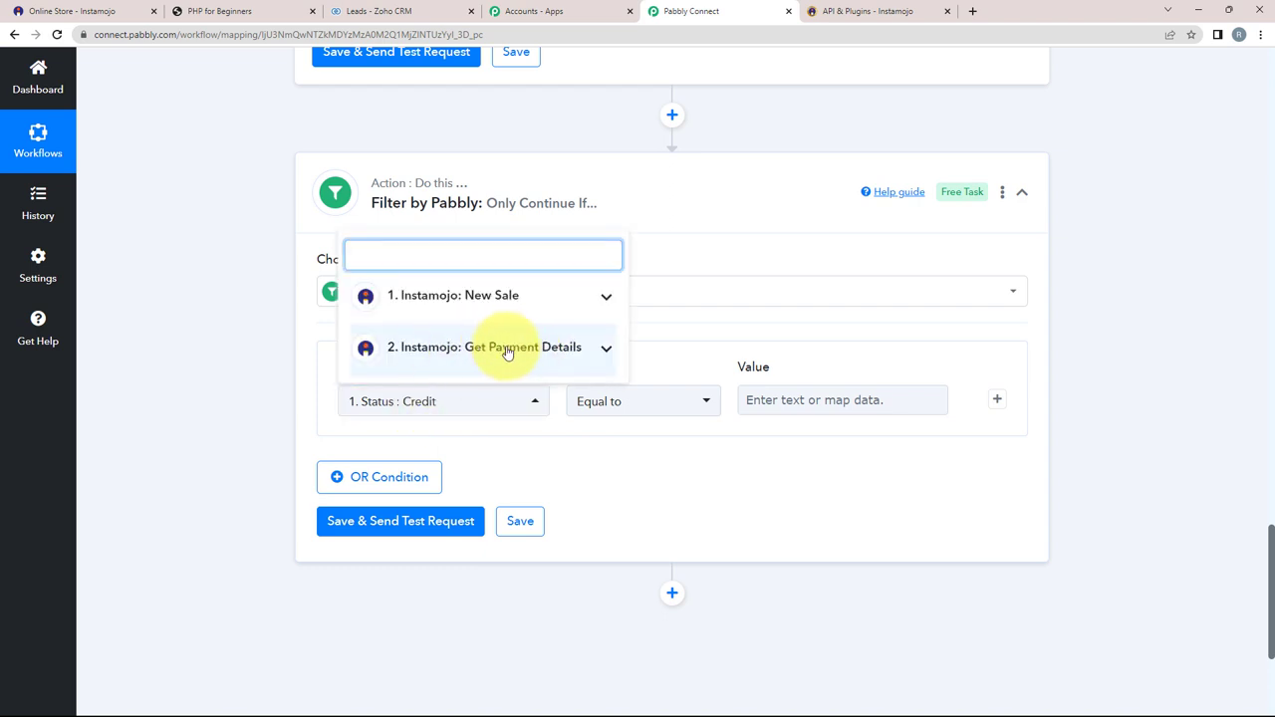
click(507, 349)
click(384, 389)
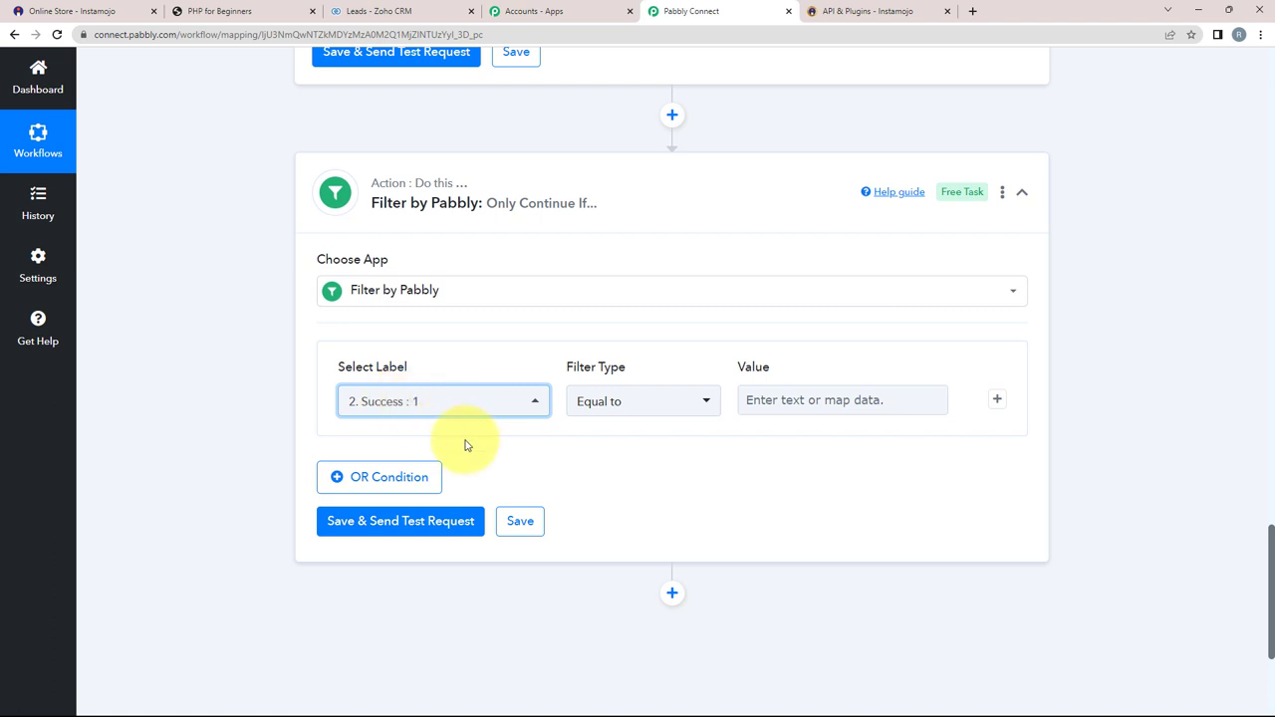
click(768, 403)
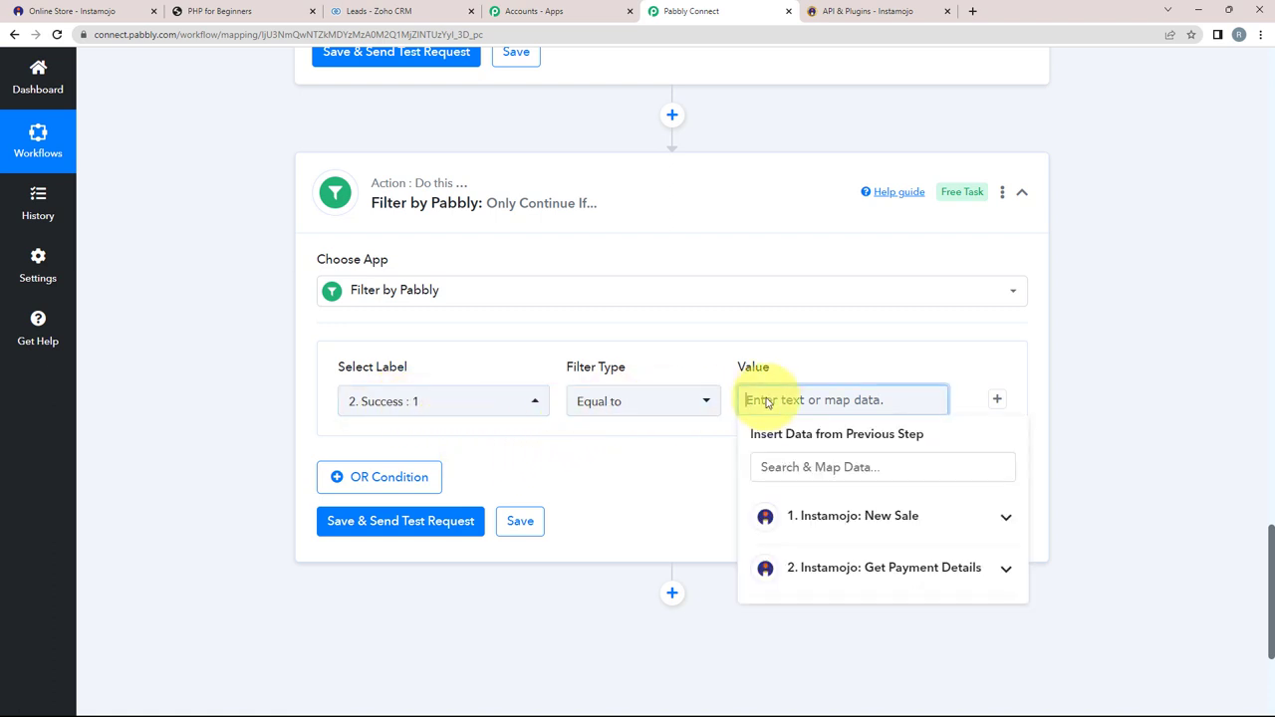
click(641, 519)
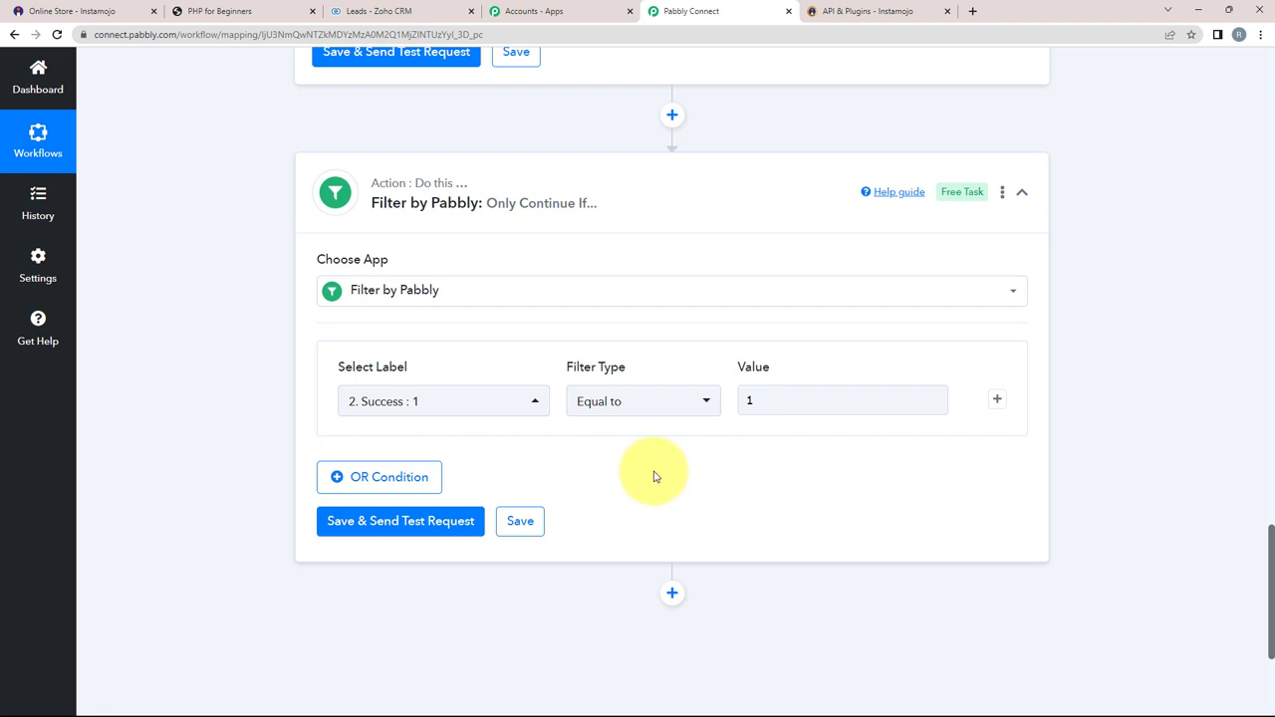
Step: Save and test the filter, confirming it reports 'Condition is true'
click(358, 521)
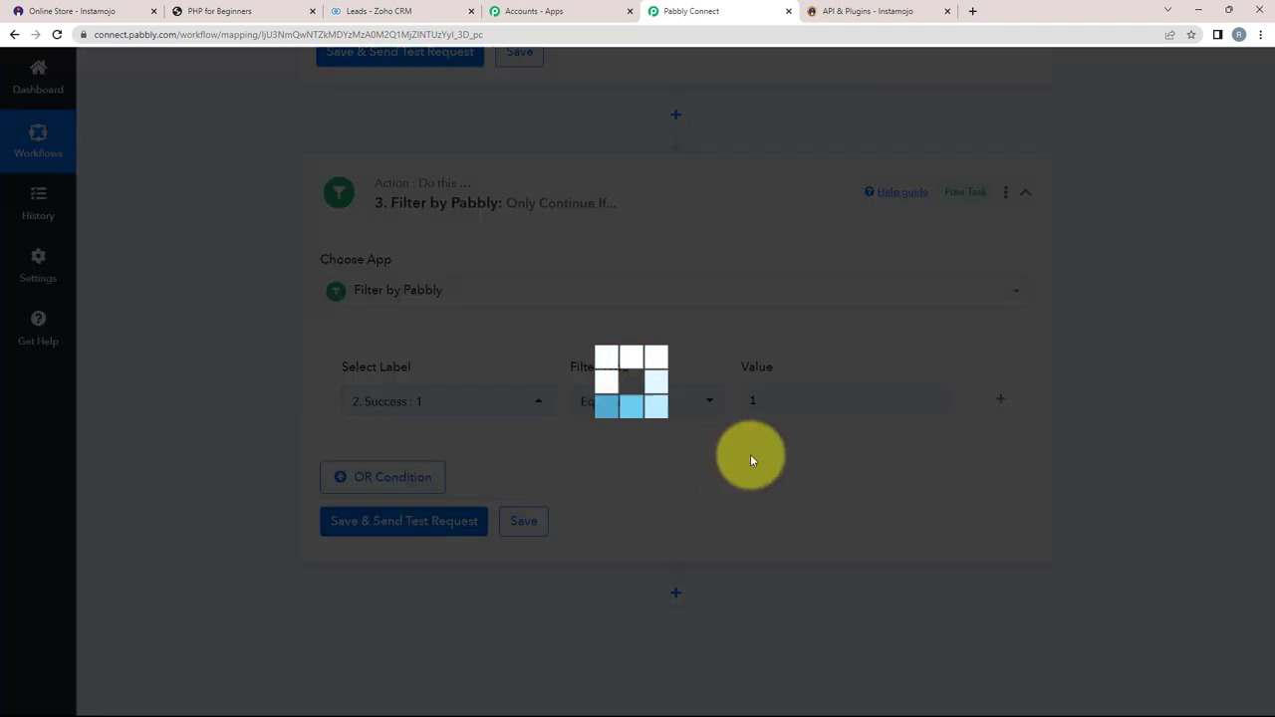
scroll(697, 558, down, 1)
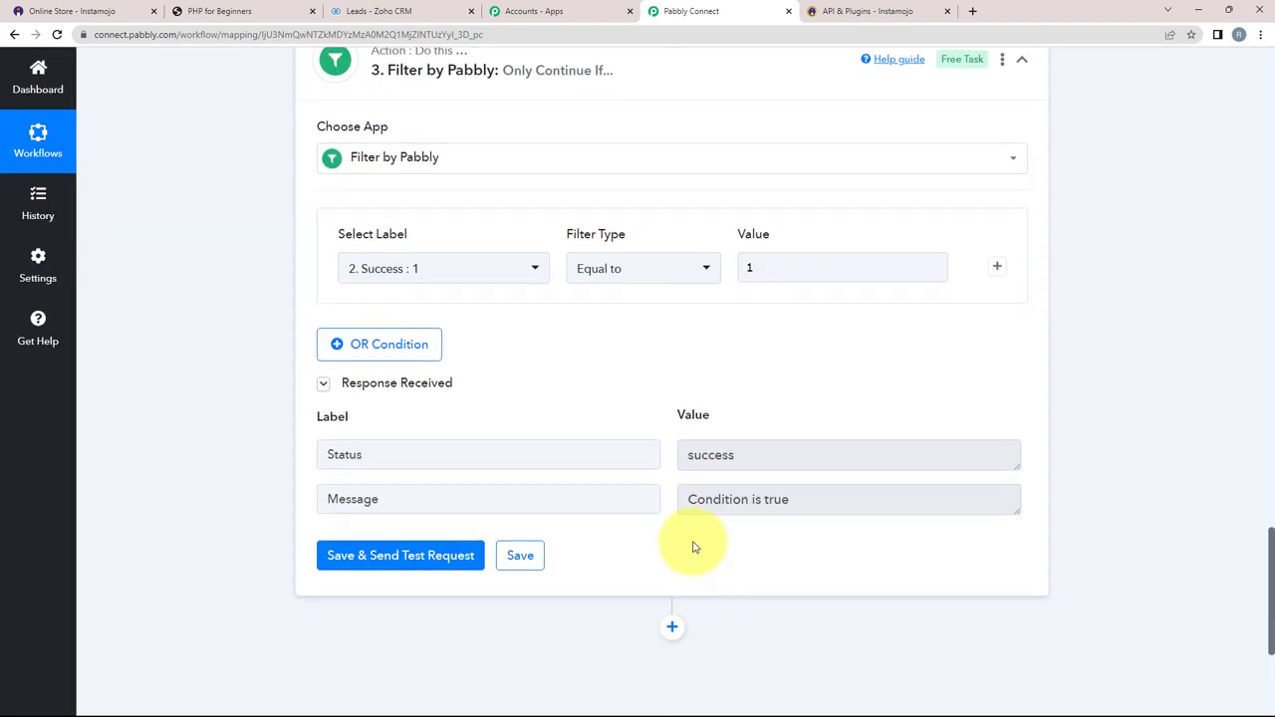
drag(792, 499, 686, 500)
click(685, 389)
scroll(289, 479, down, 2)
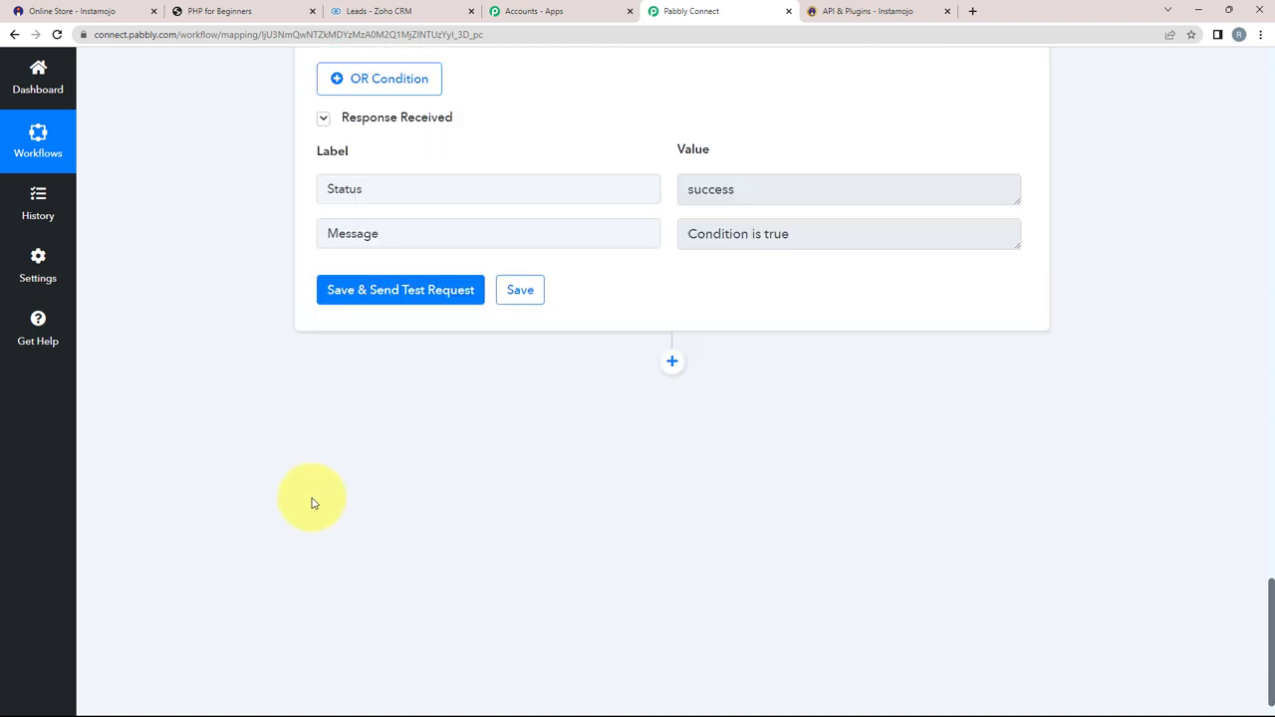
Step: Insert a new empty action step below the Success-equals-1 filter, rechecking the buyer name value
click(670, 364)
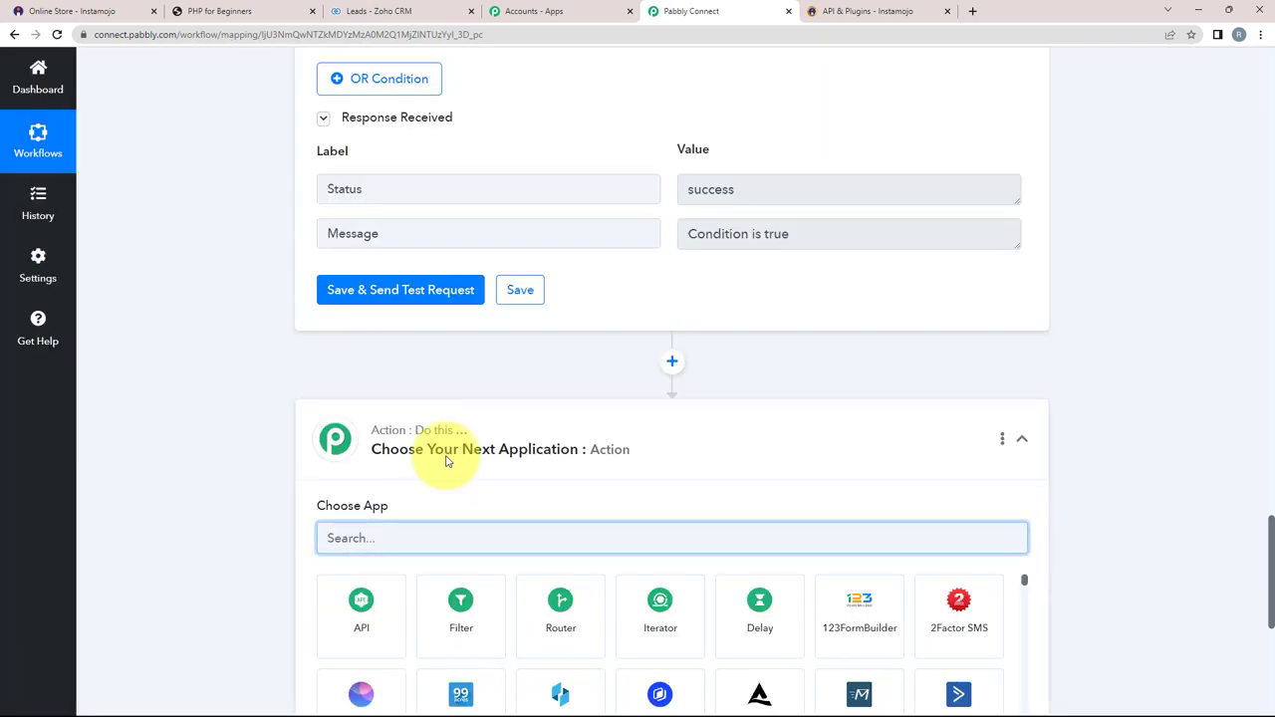
scroll(443, 466, up, 1)
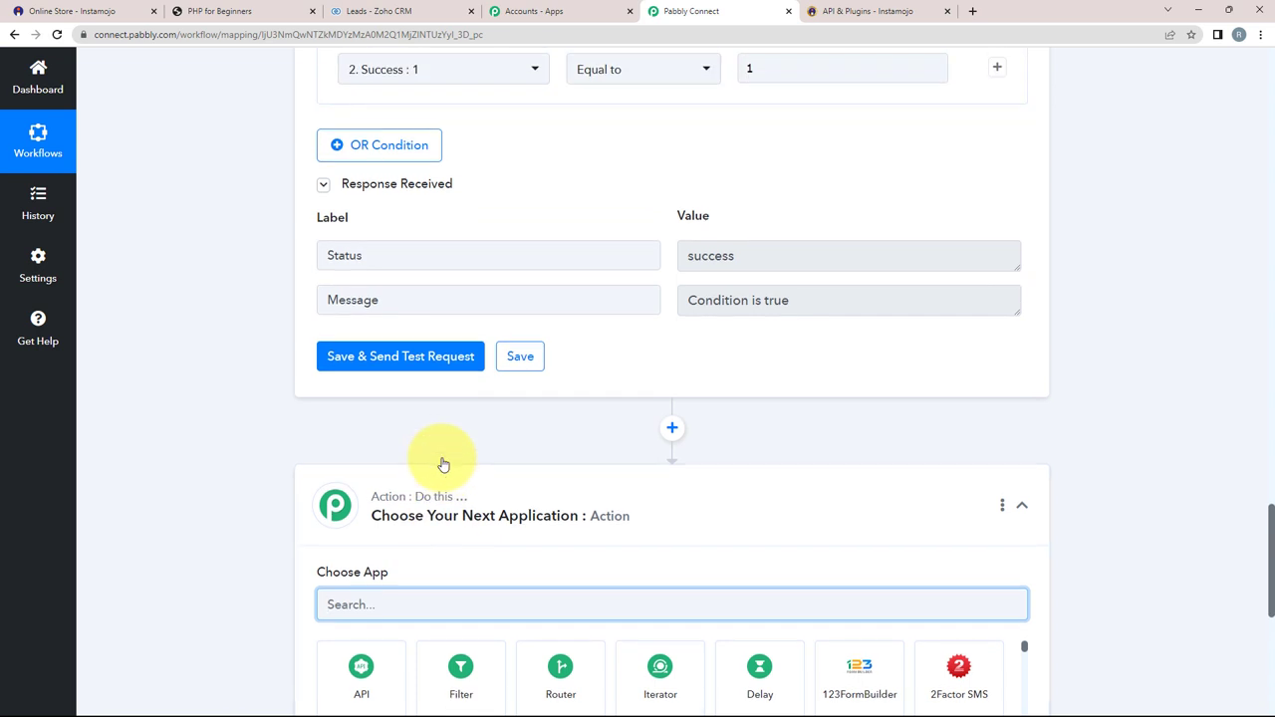
scroll(444, 463, up, 10)
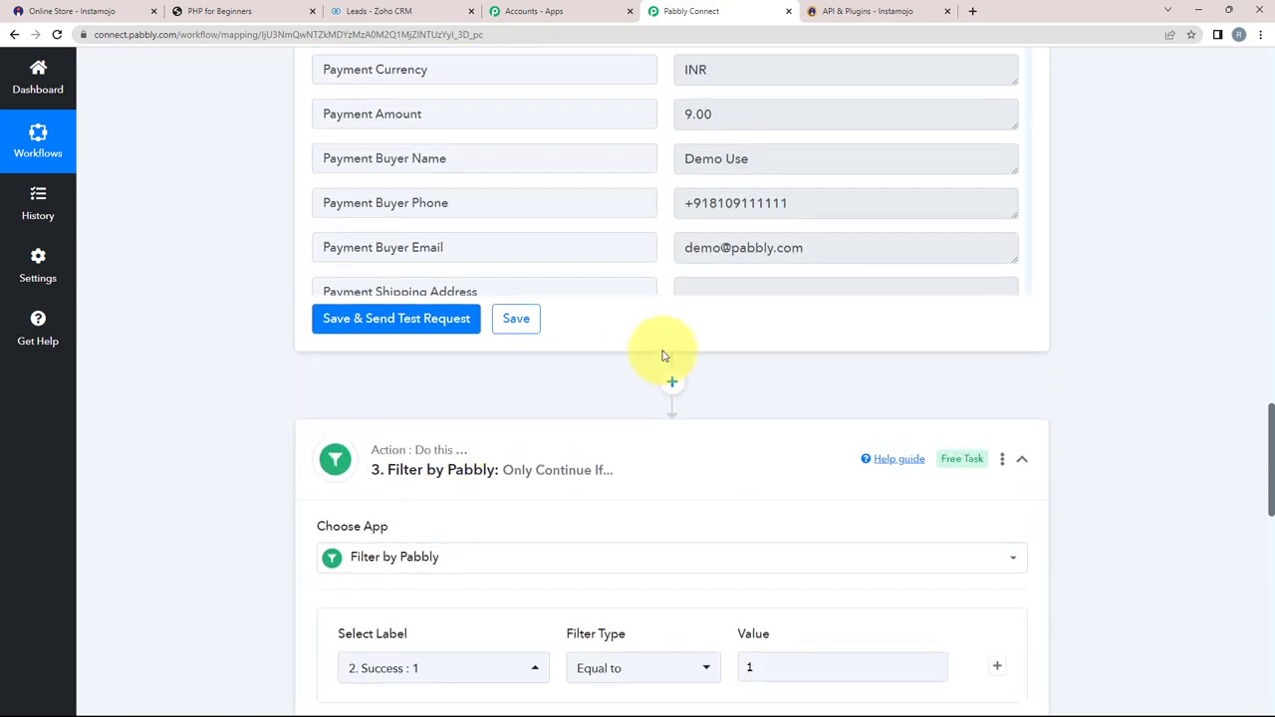
click(755, 224)
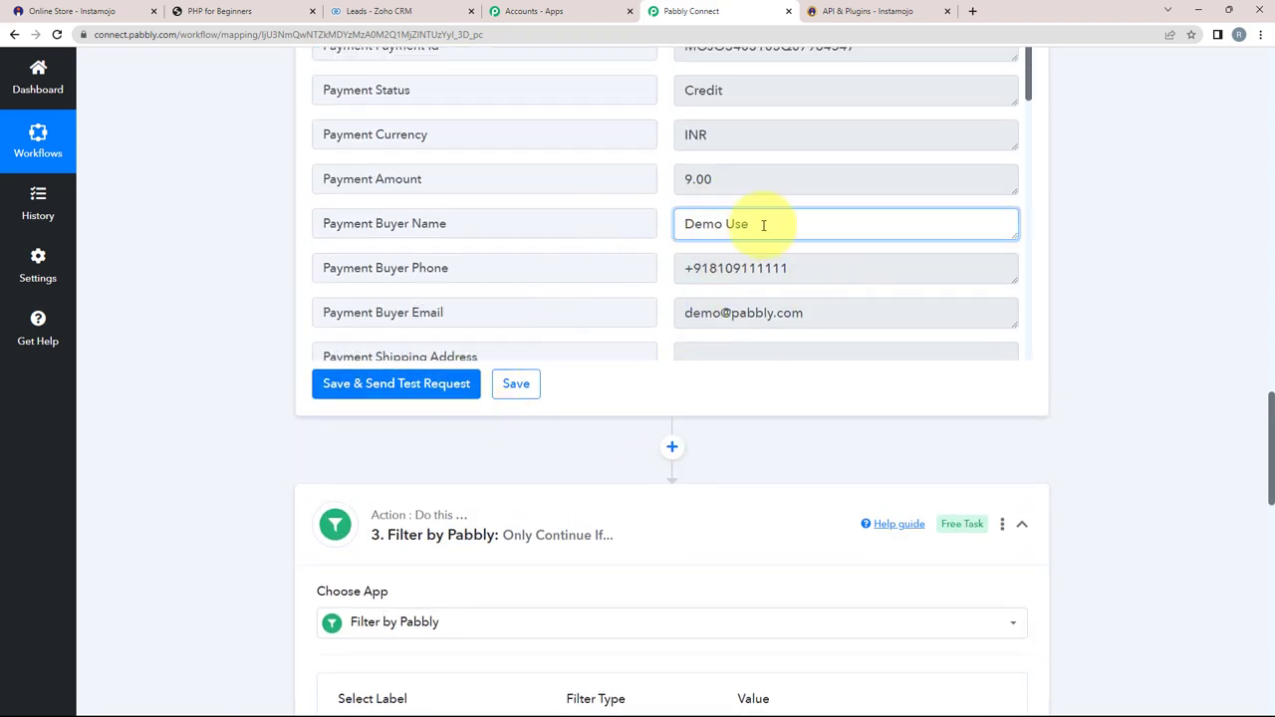
drag(760, 225, 587, 245)
scroll(587, 245, down, 3)
scroll(156, 373, down, 10)
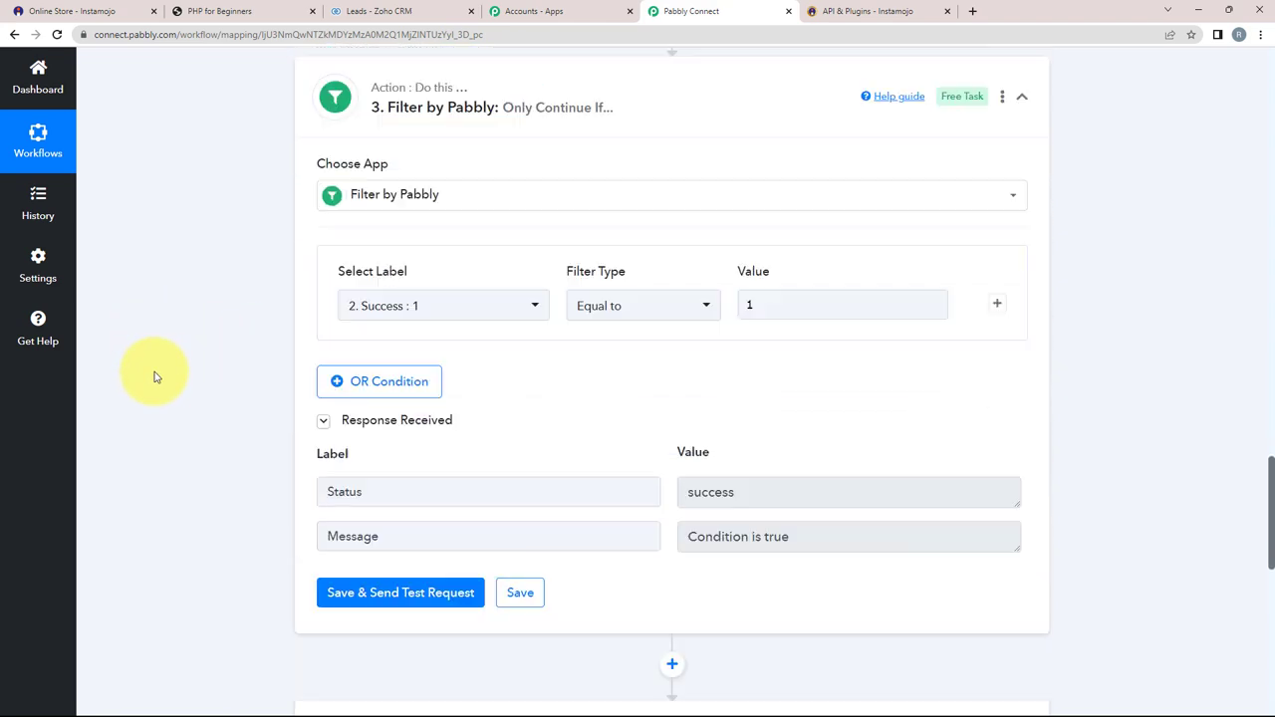
Step: Choose Text Formatter with the Split Text action for the new step
click(363, 407)
text(t)
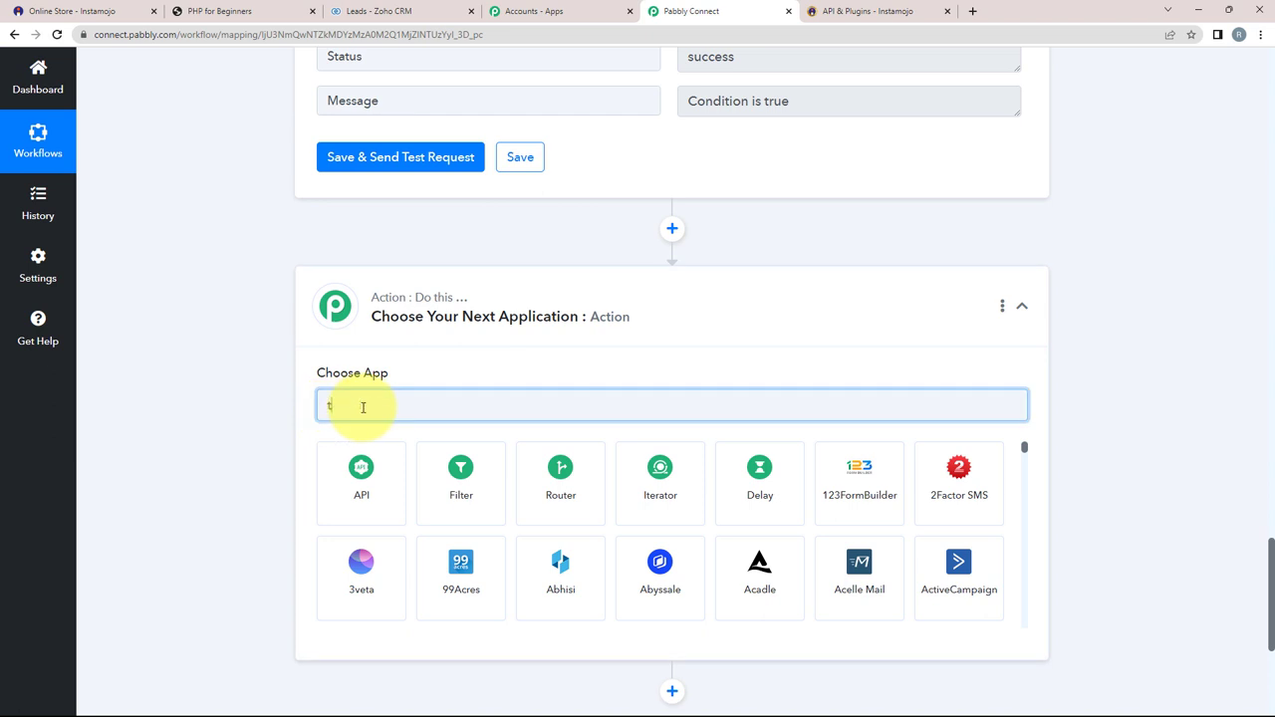
text(ext)
click(461, 468)
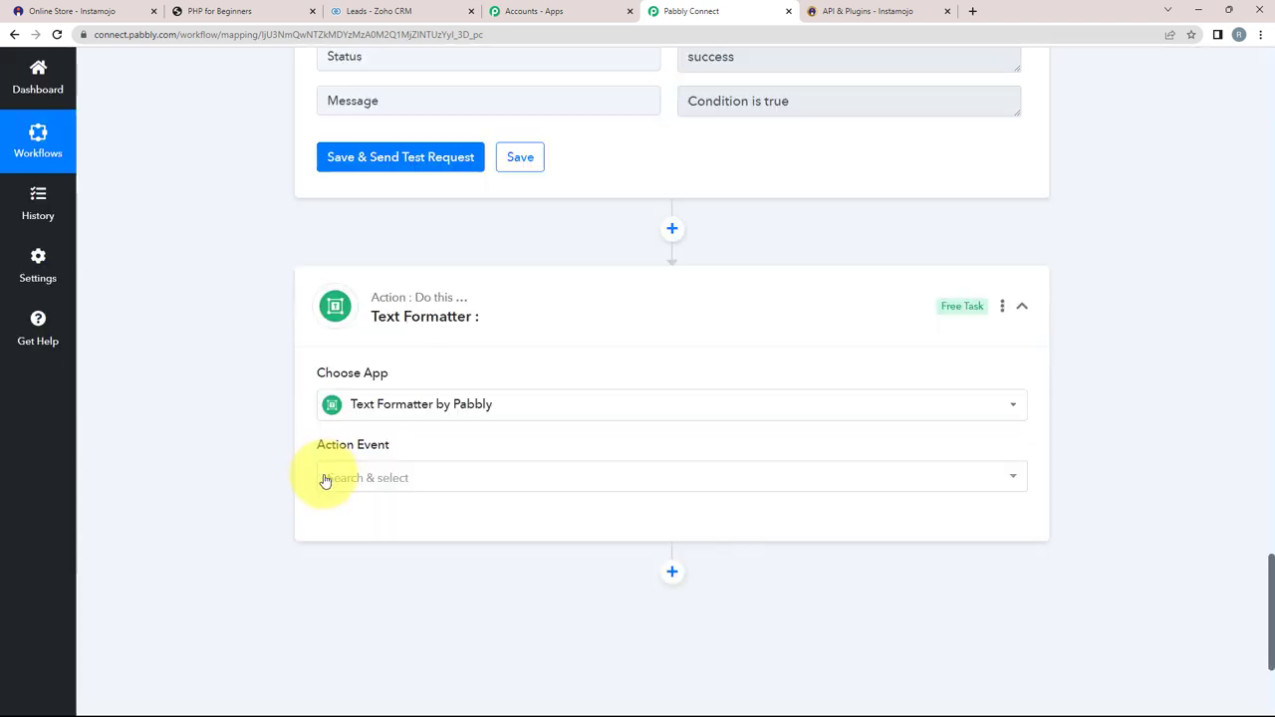
click(339, 478)
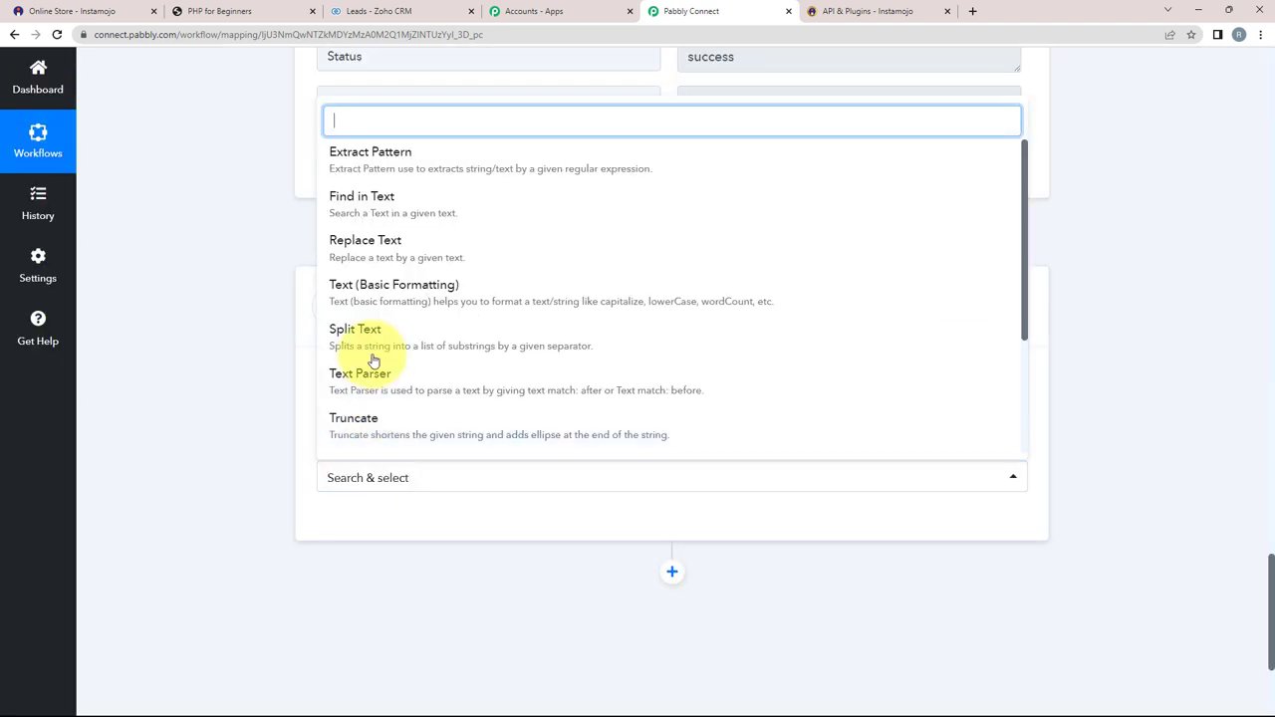
click(374, 360)
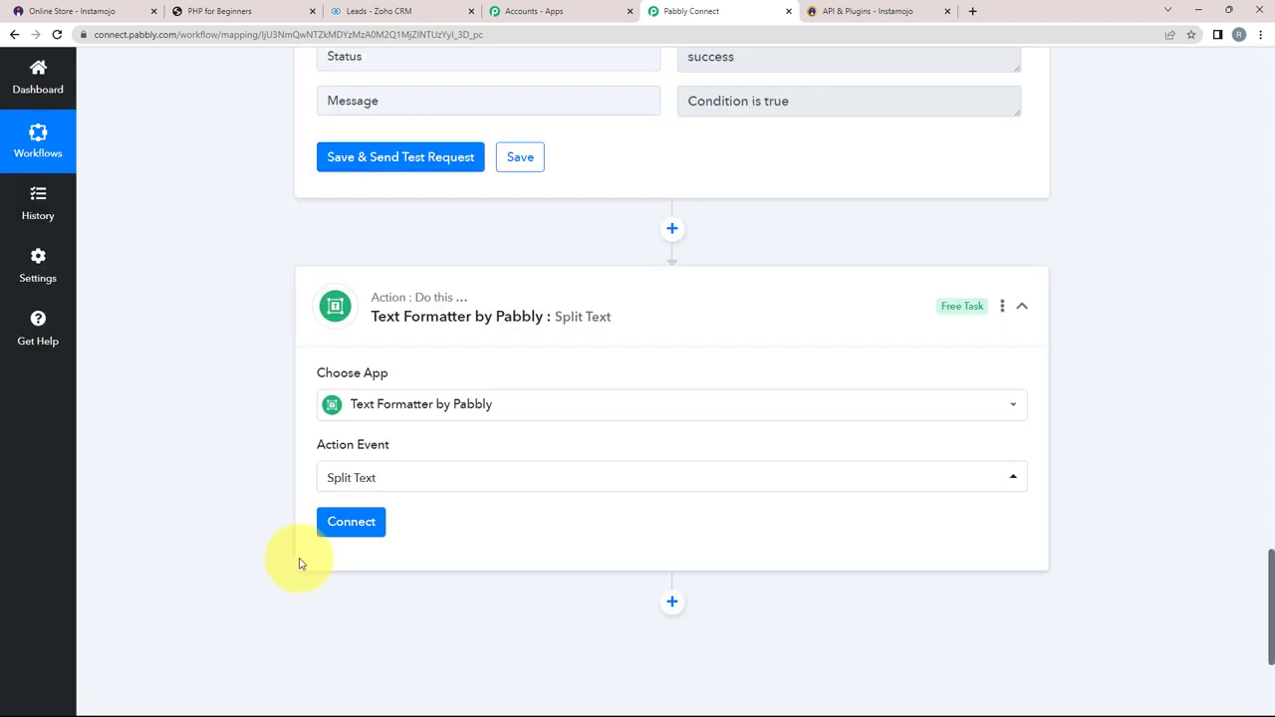
click(367, 522)
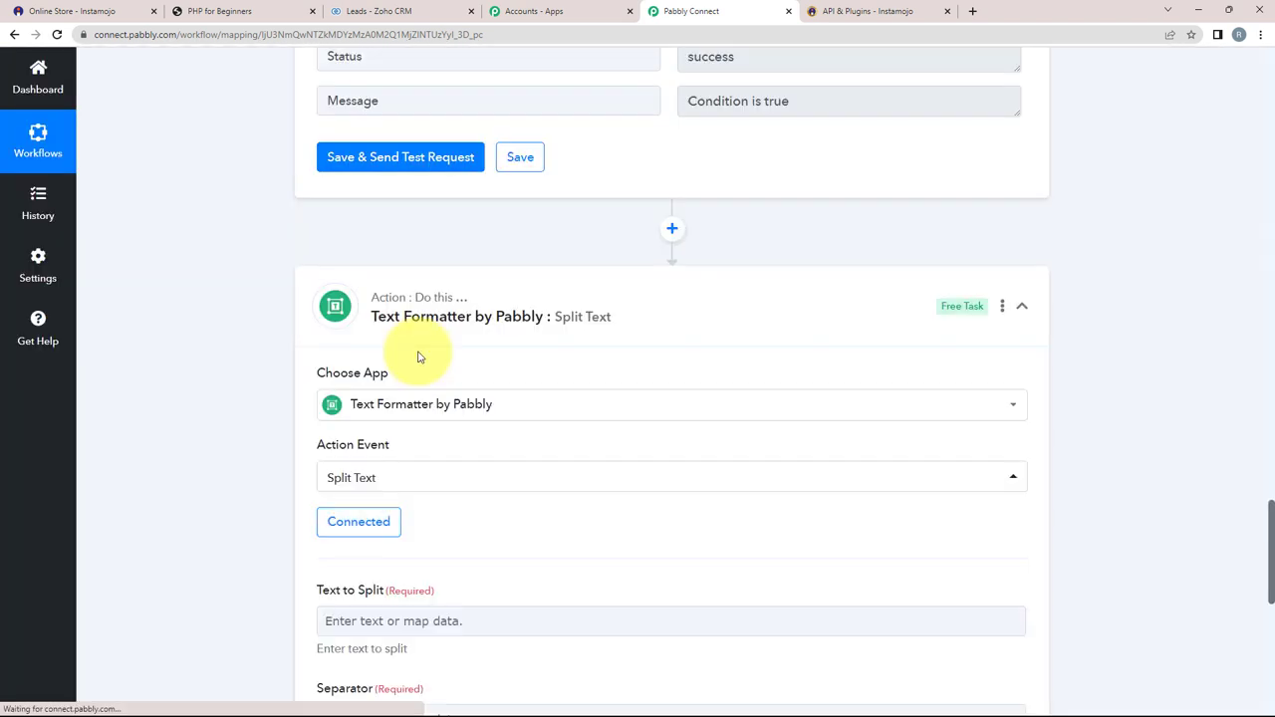
Step: Split Payment Buyer Name using {{space}} as separator with Segment Index set to All
scroll(328, 432, down, 3)
click(329, 287)
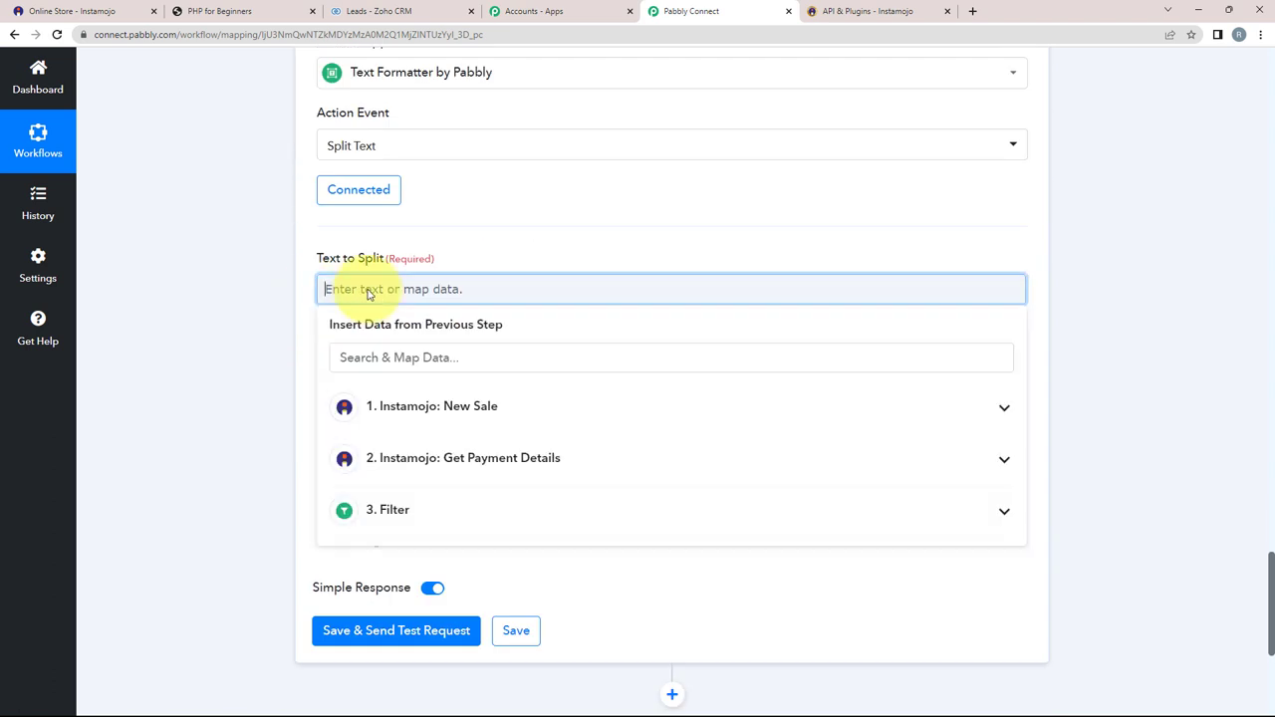
scroll(150, 382, down, 1)
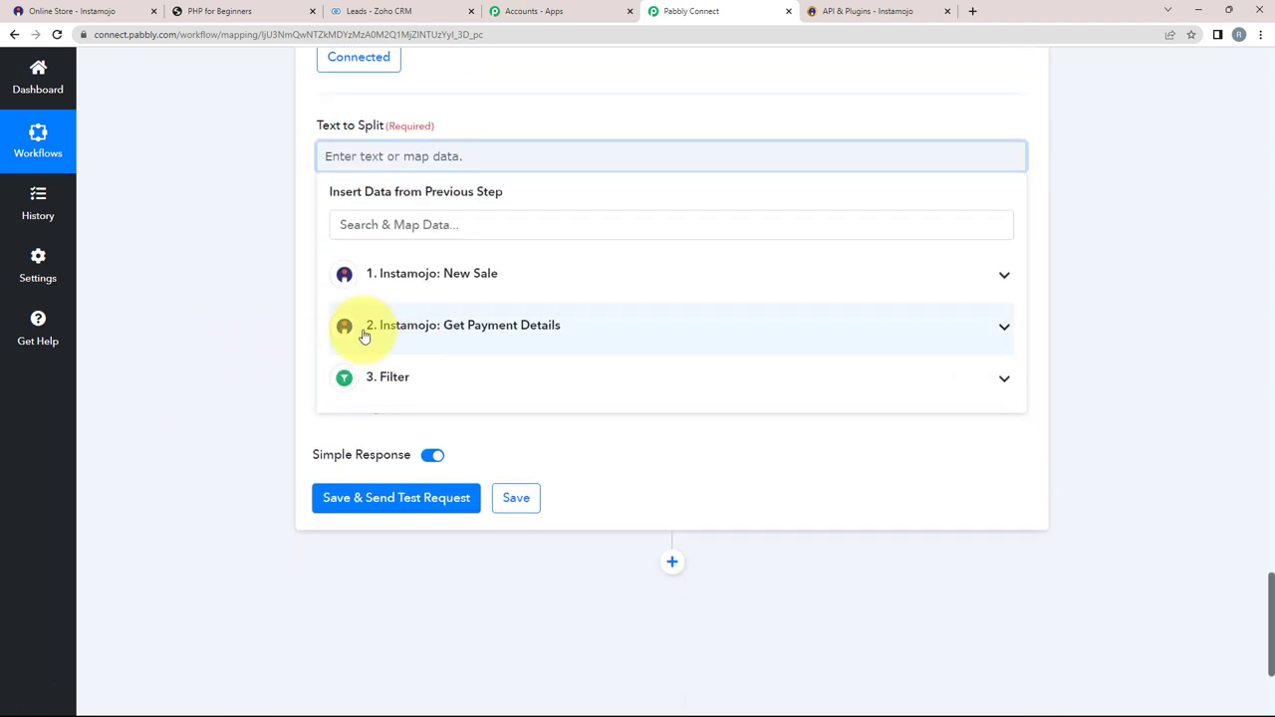
click(1003, 327)
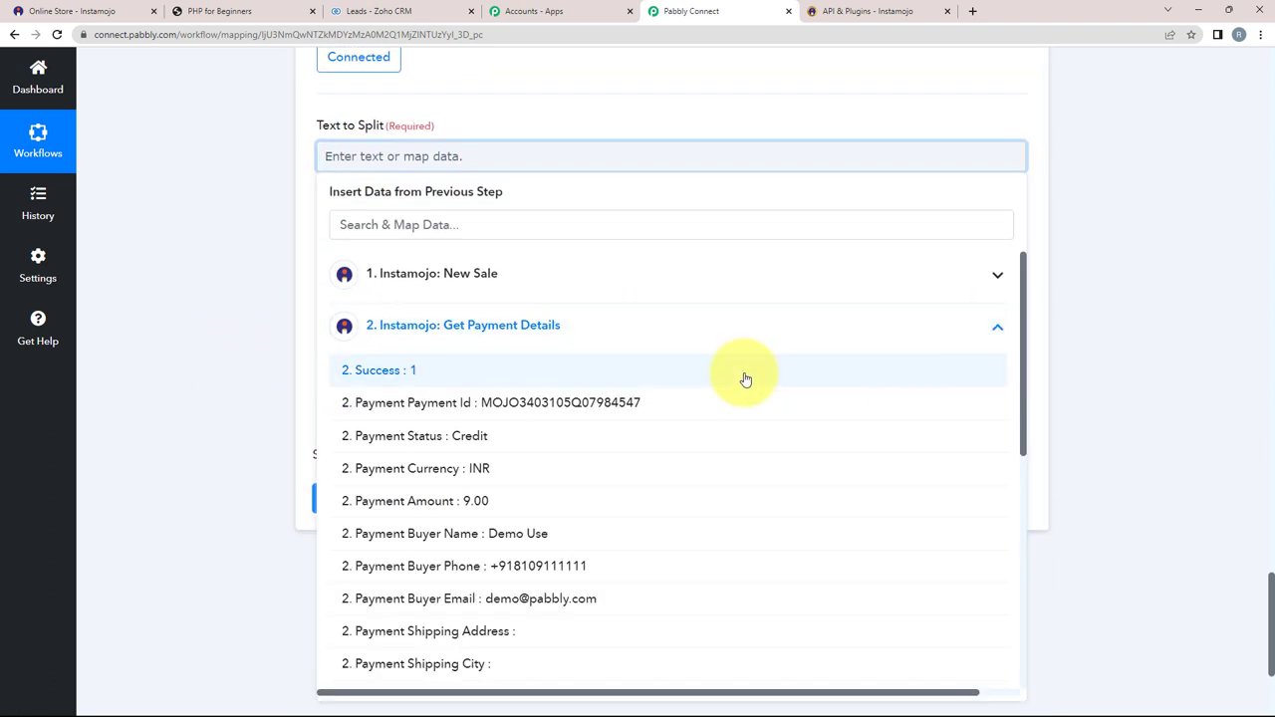
click(471, 543)
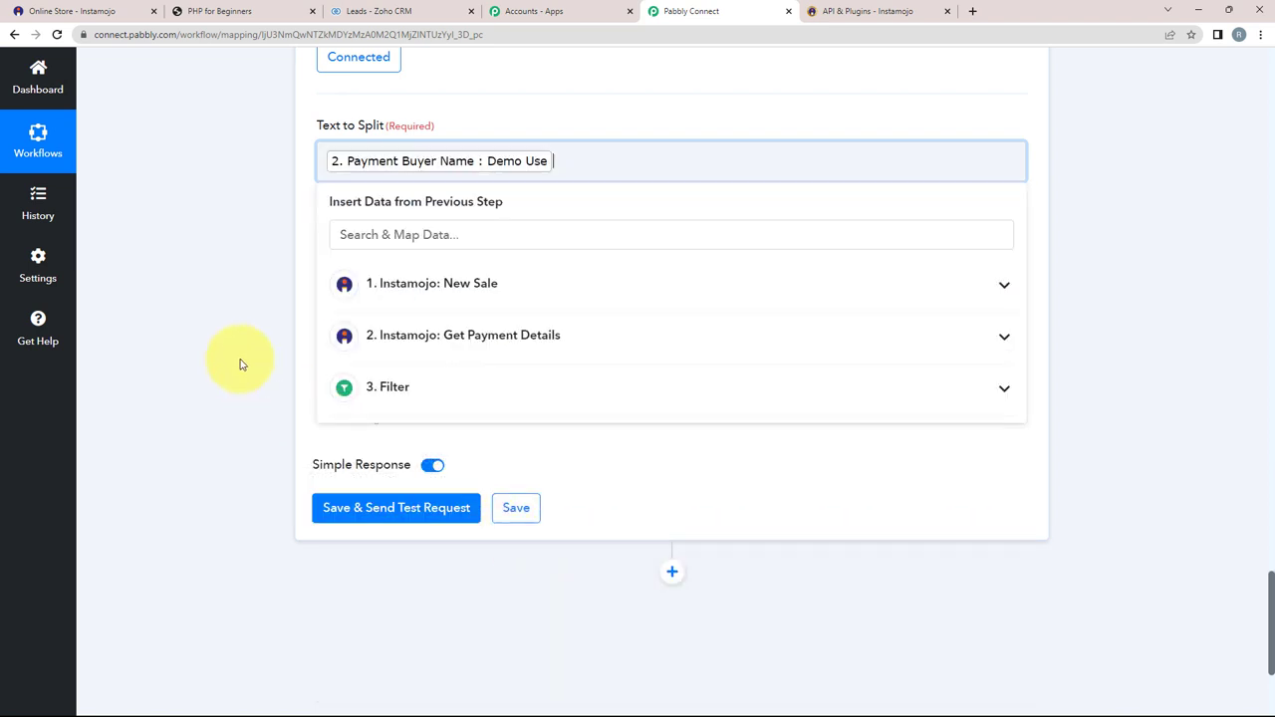
click(239, 362)
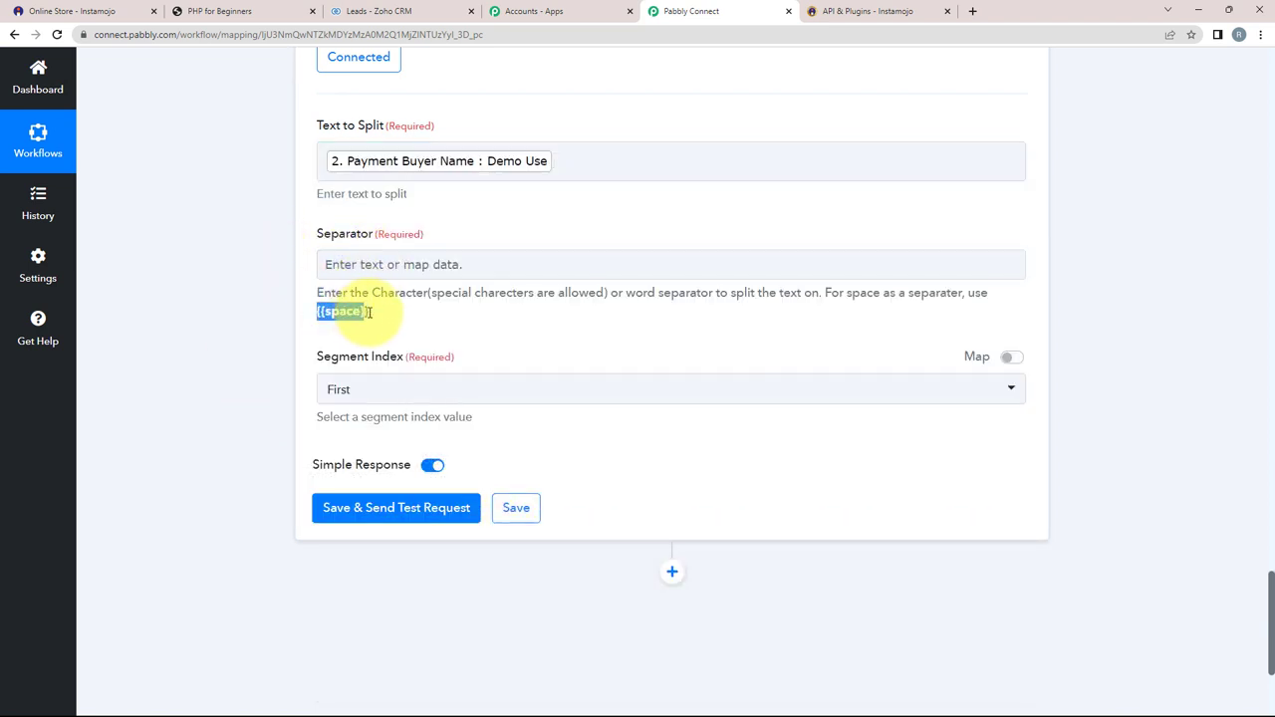
click(403, 264)
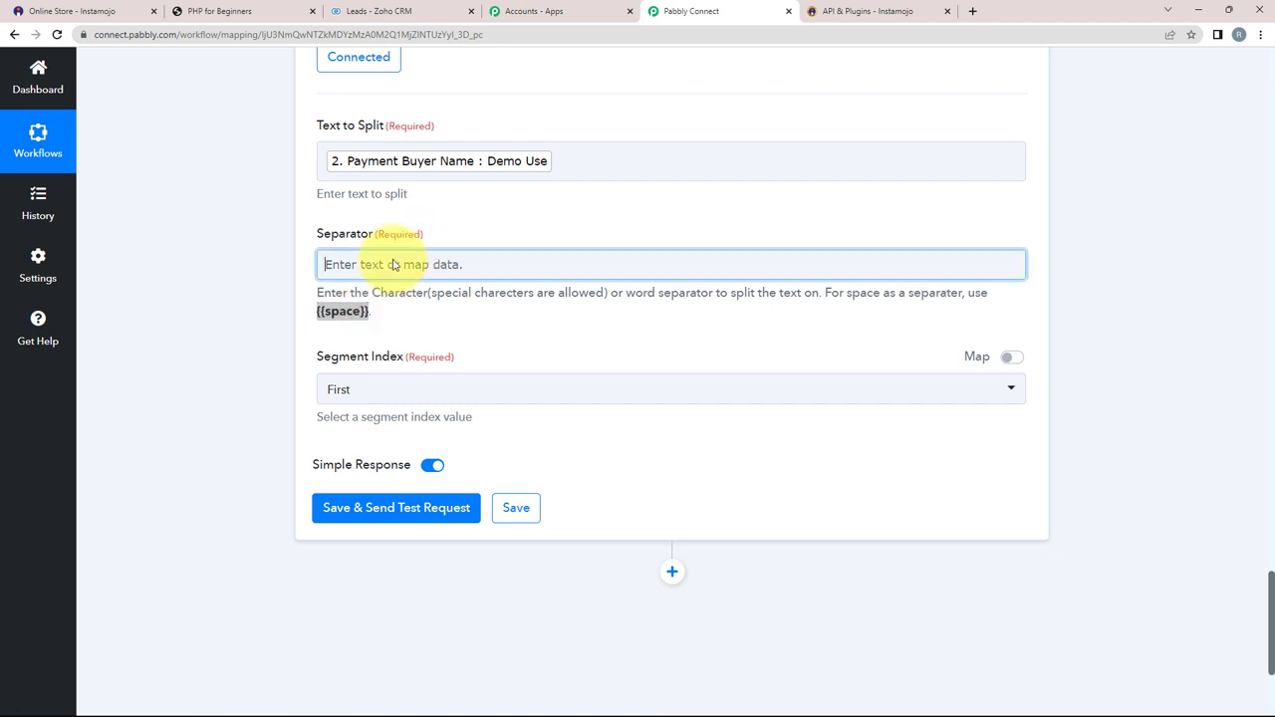
text({{space}})
click(360, 397)
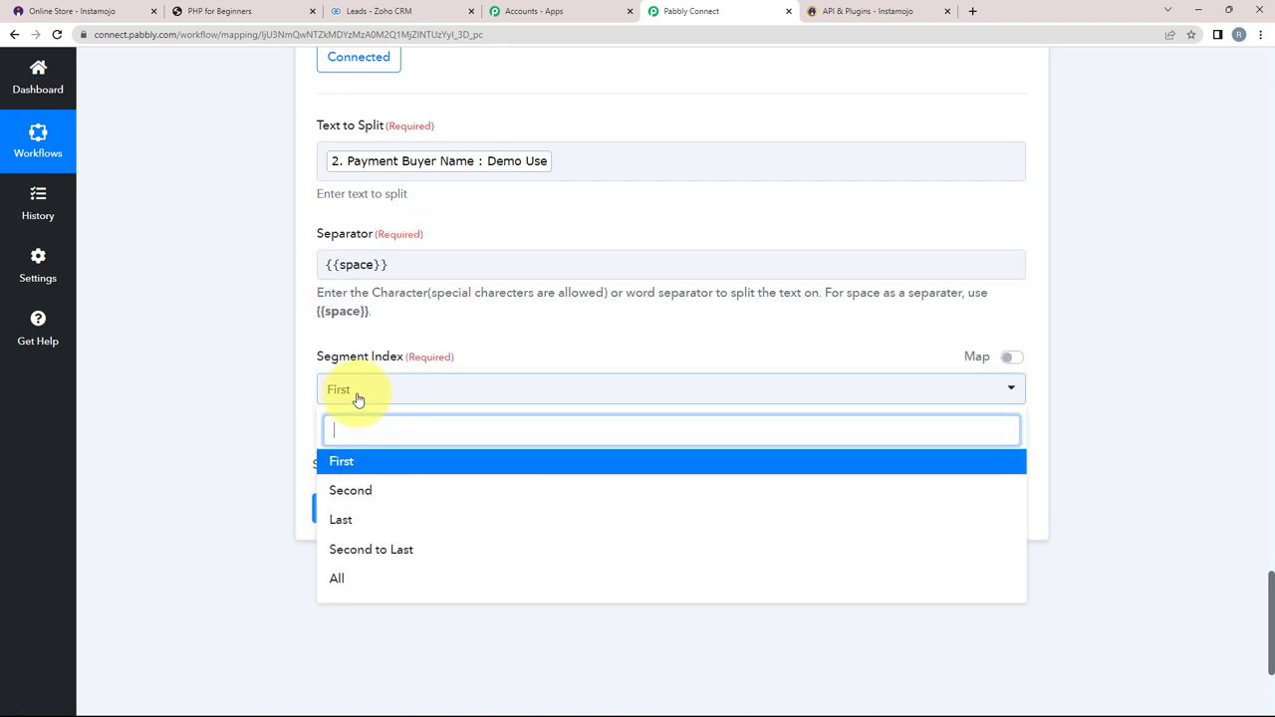
click(337, 576)
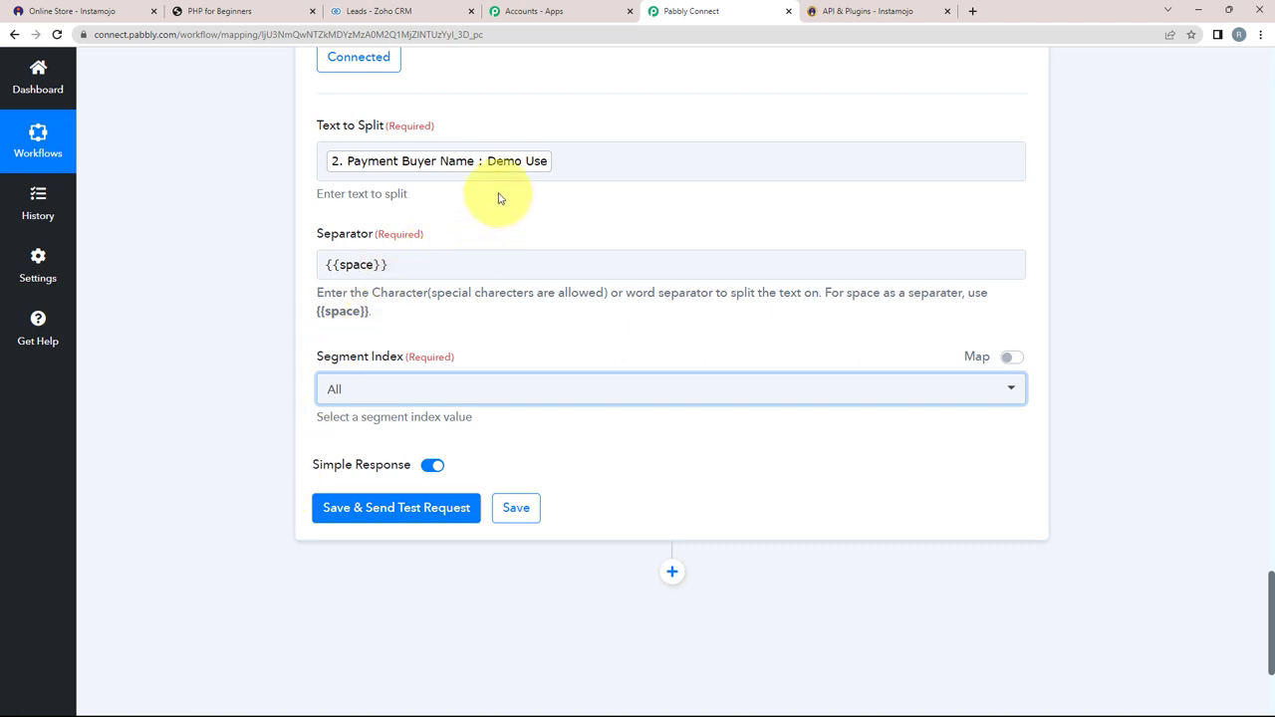
Step: Test the split step, confirming it returns Result 0 and Result 1 name parts
click(355, 507)
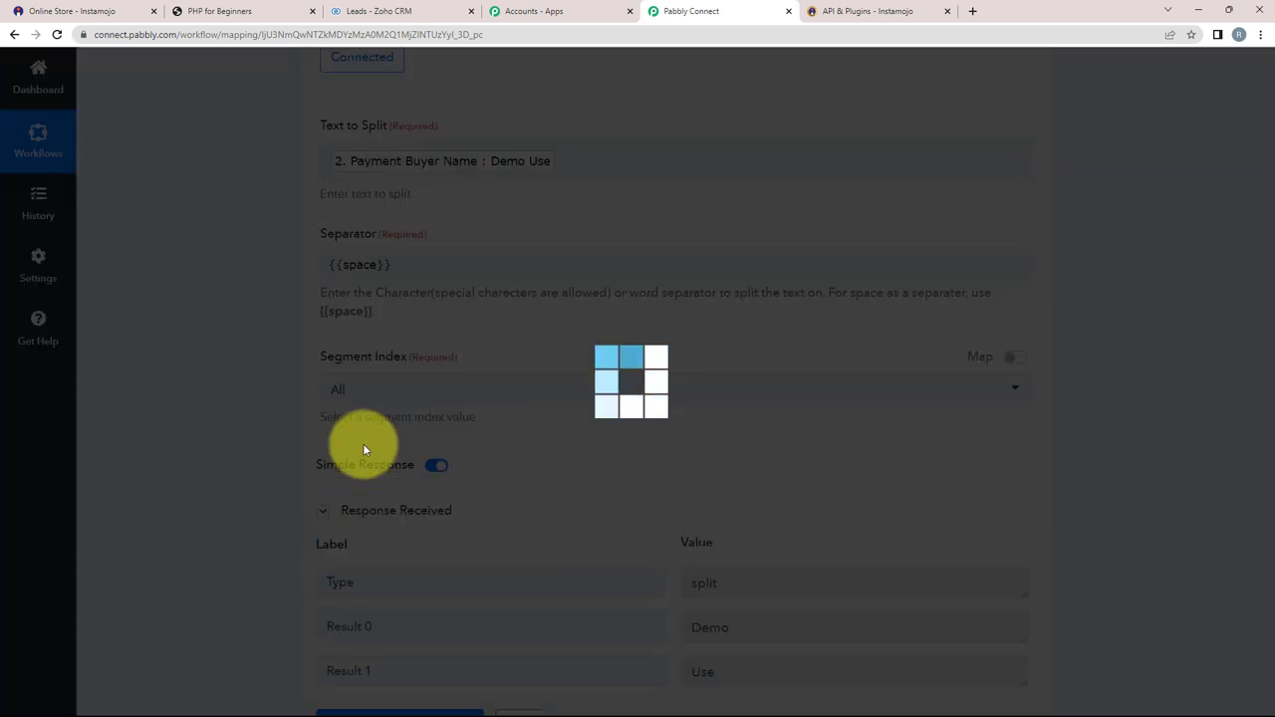
scroll(468, 432, down, 1)
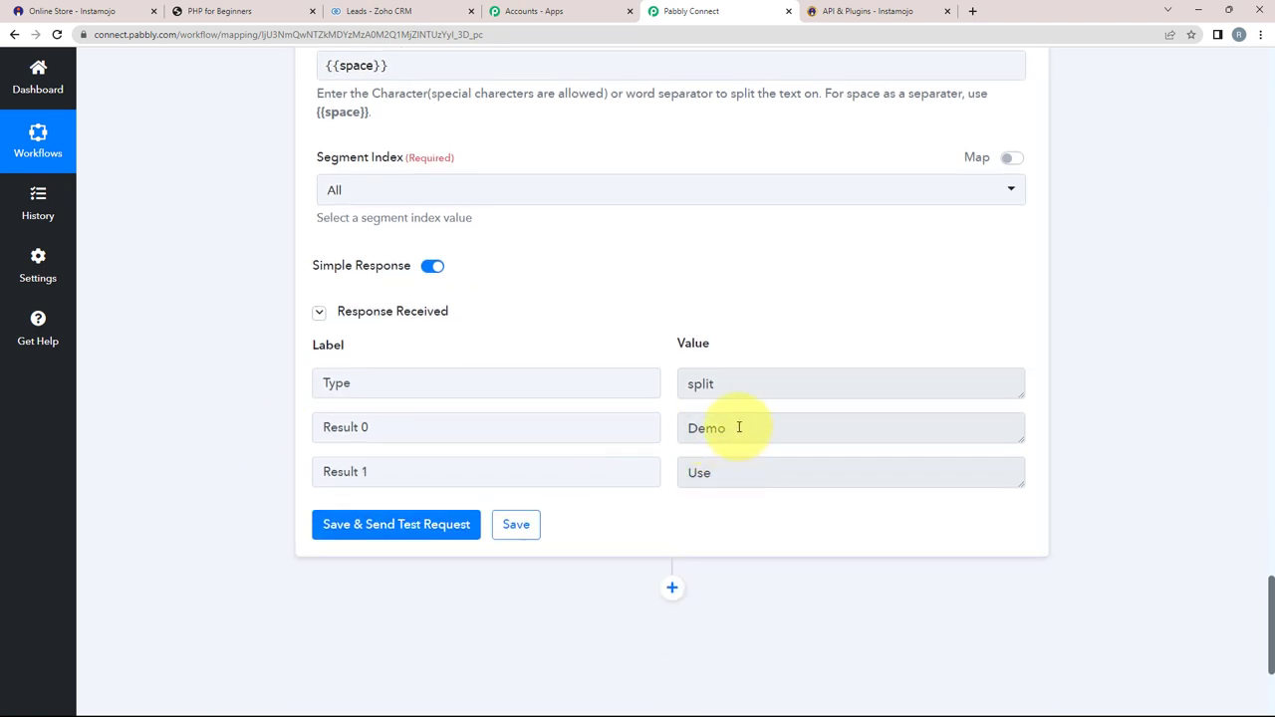
double_click(738, 428)
double_click(738, 476)
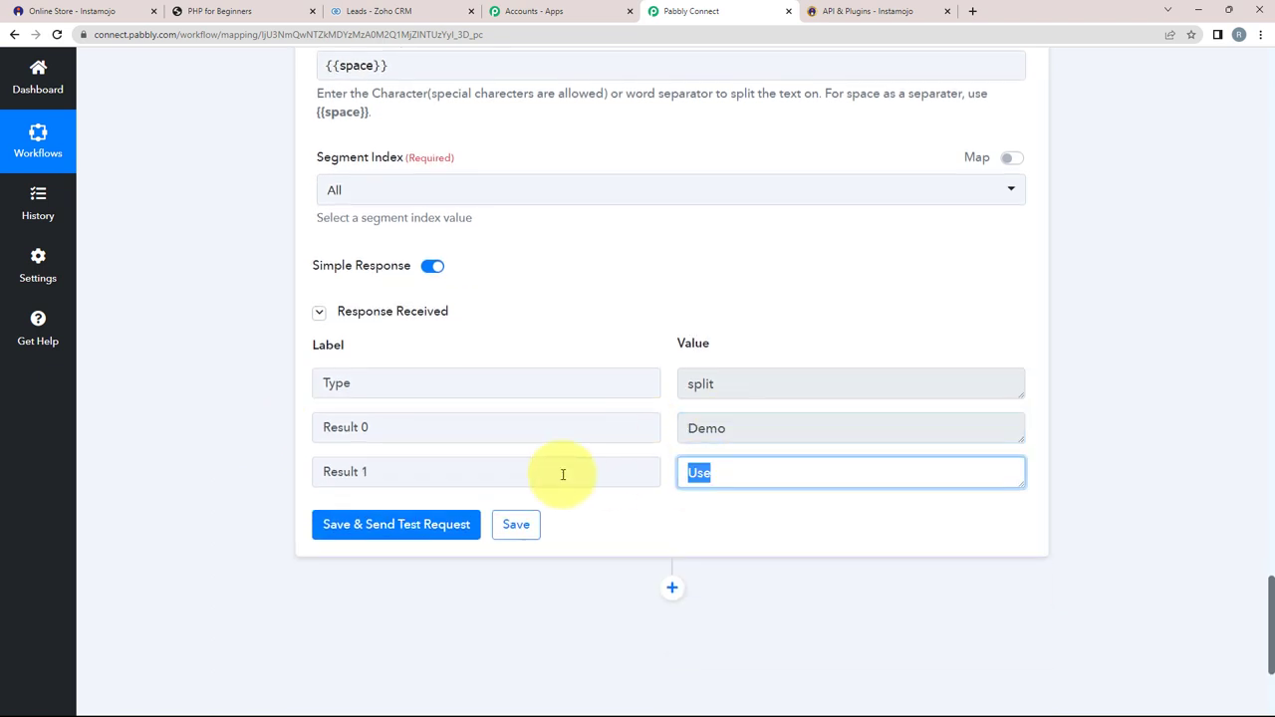
click(167, 406)
scroll(168, 404, down, 3)
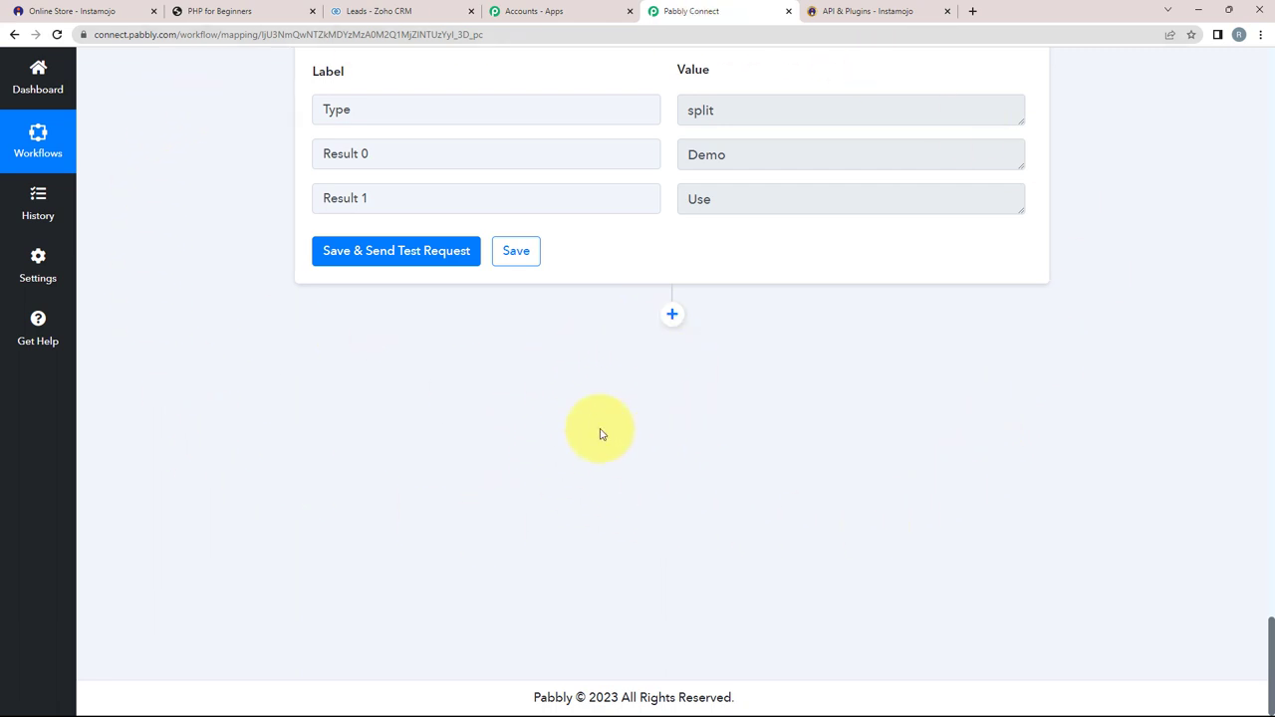
Step: Add a Zoho CRM step with Create Lead as the action event and open its connection options
click(673, 314)
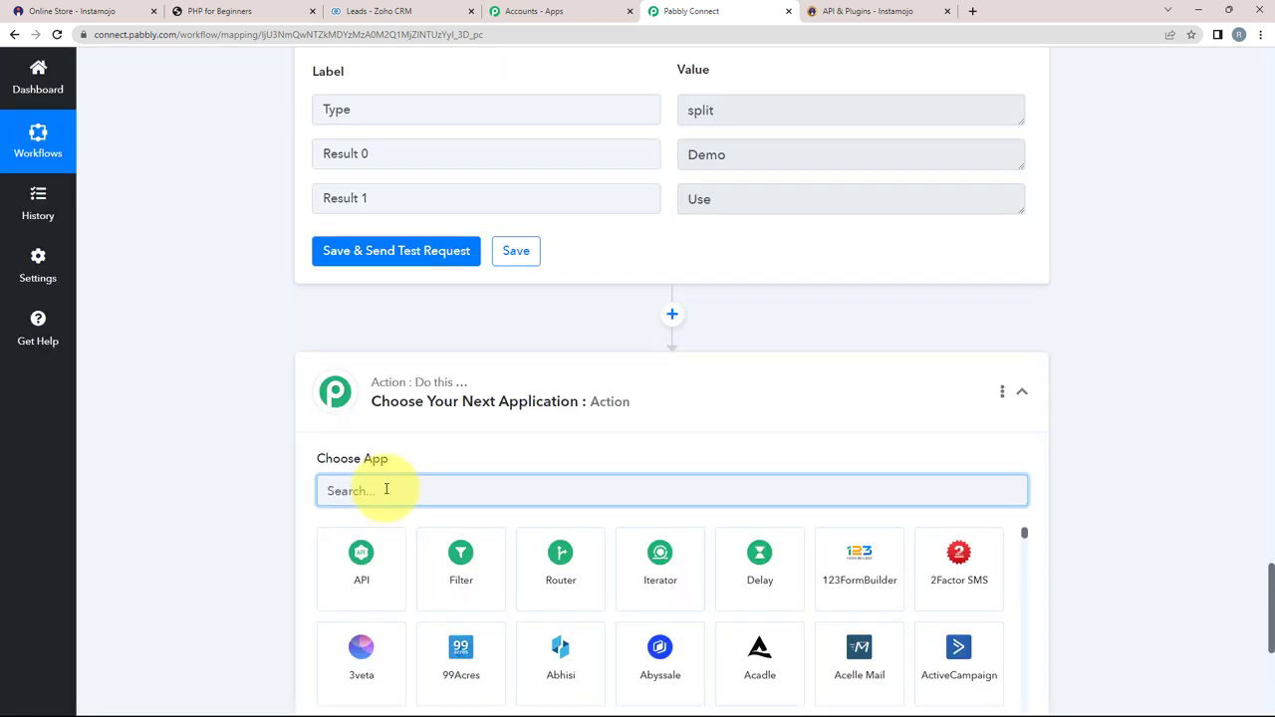
text(zo)
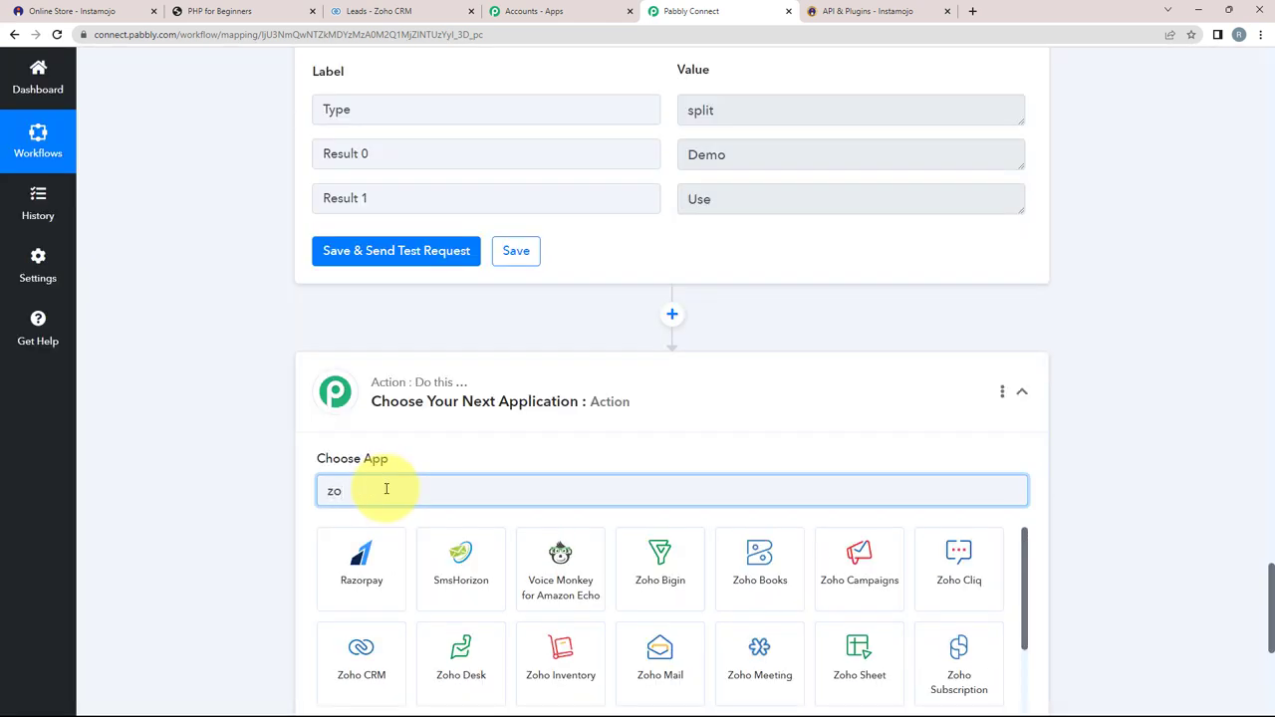
text(ho crm)
click(362, 558)
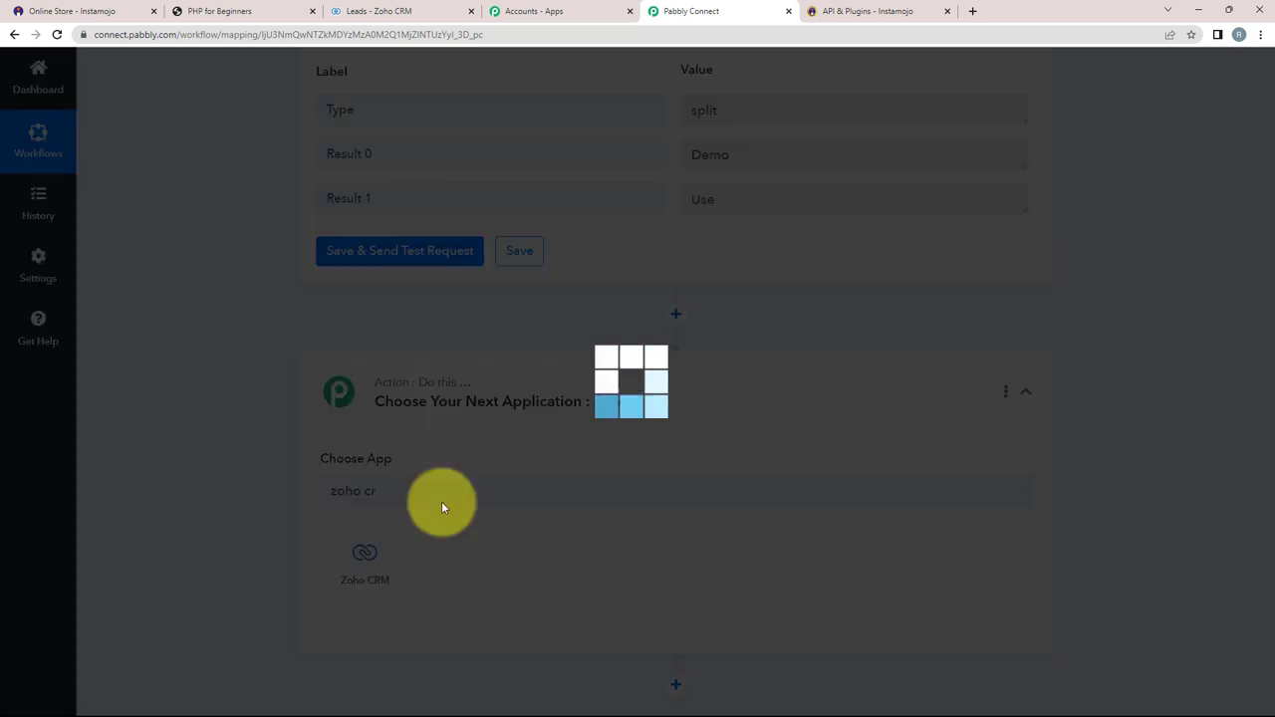
click(358, 562)
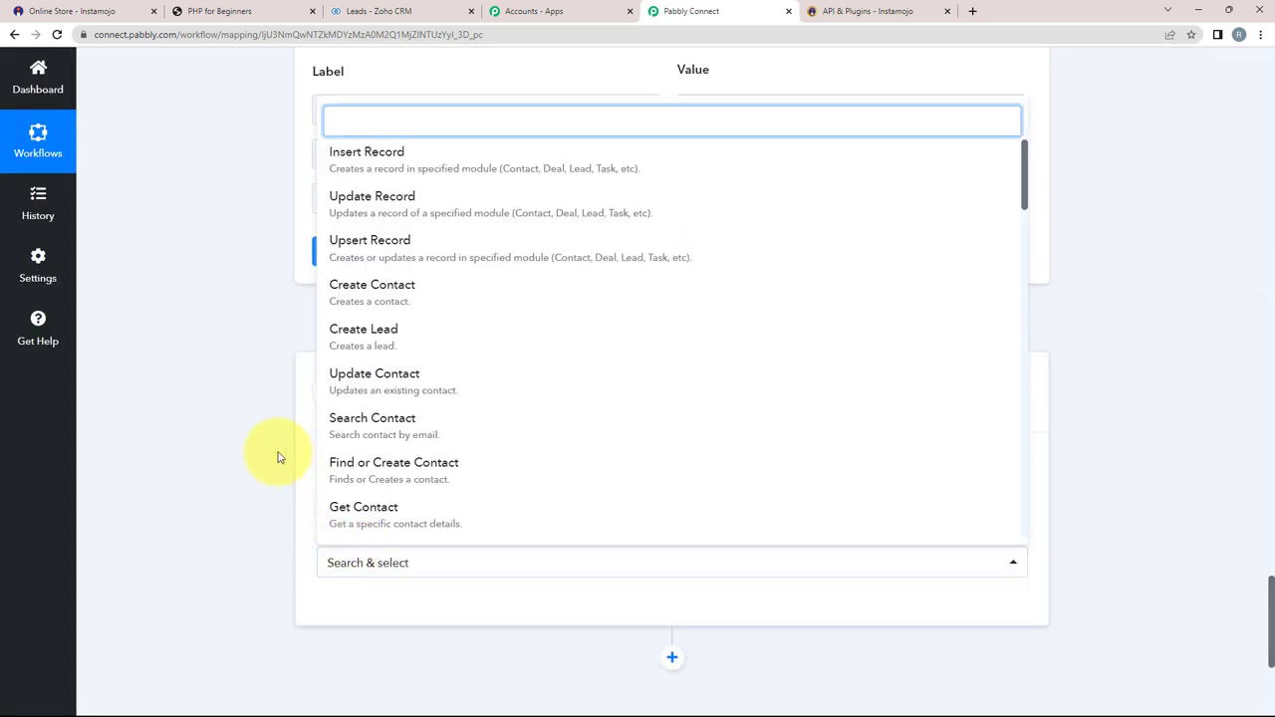
click(345, 339)
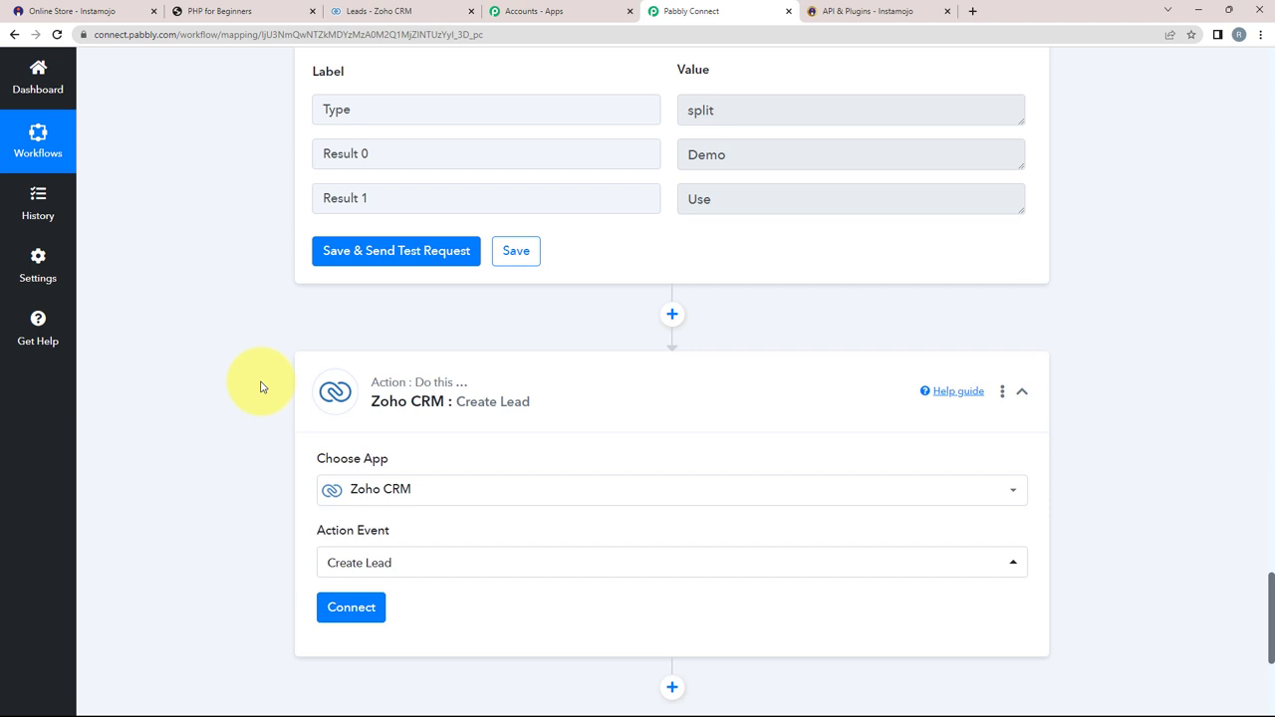
scroll(350, 549, down, 2)
click(352, 479)
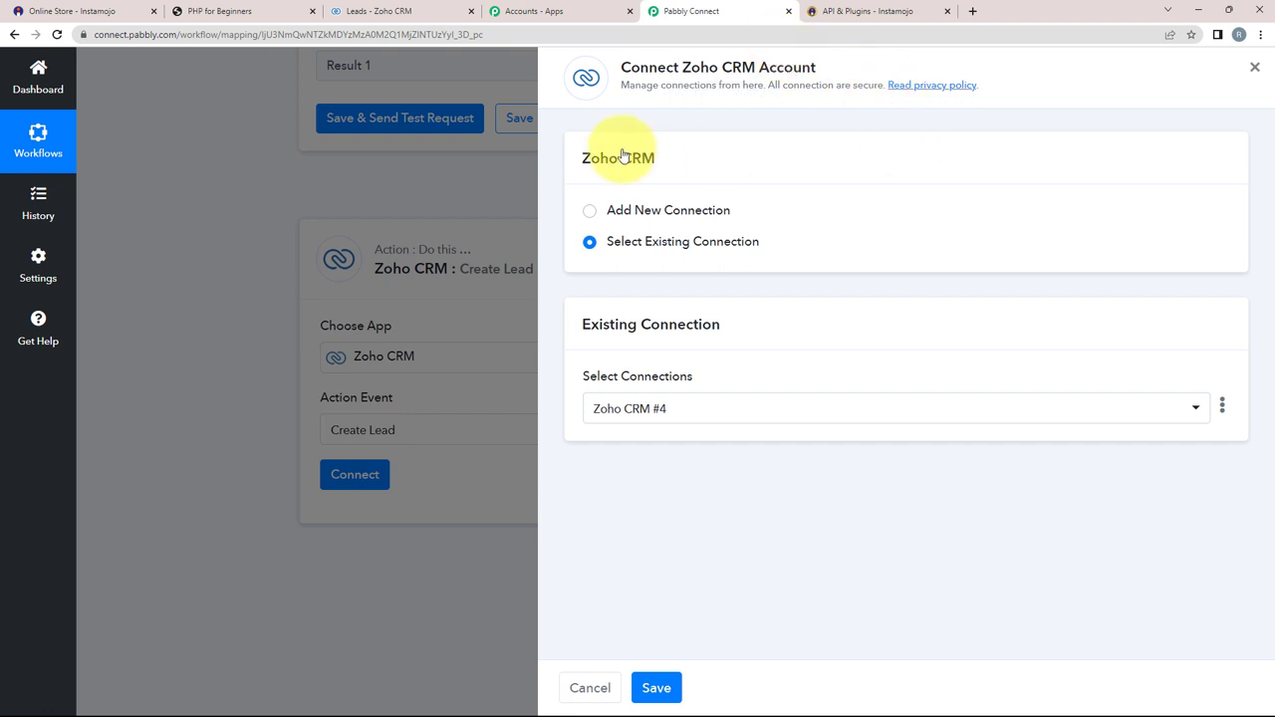
Step: Begin a new Zoho CRM #5 connection at its domain prompt, then switch to the Zoho CRM Leads tab
click(589, 212)
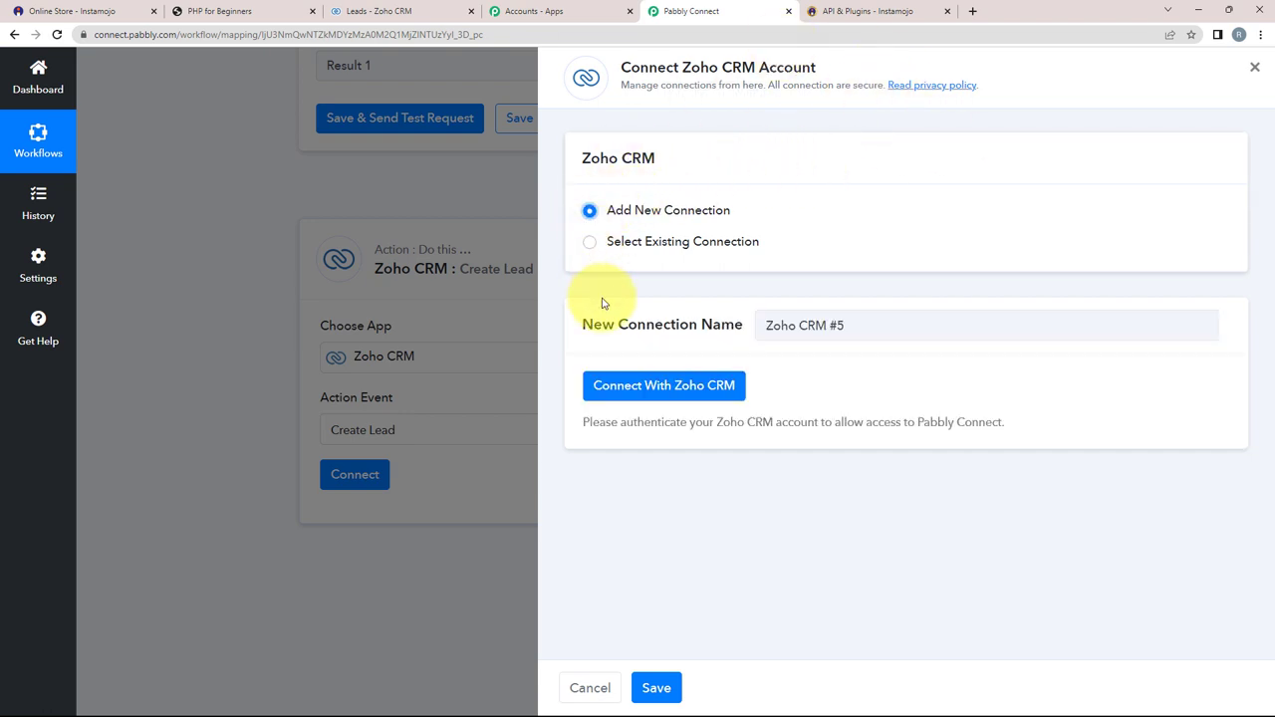
click(623, 385)
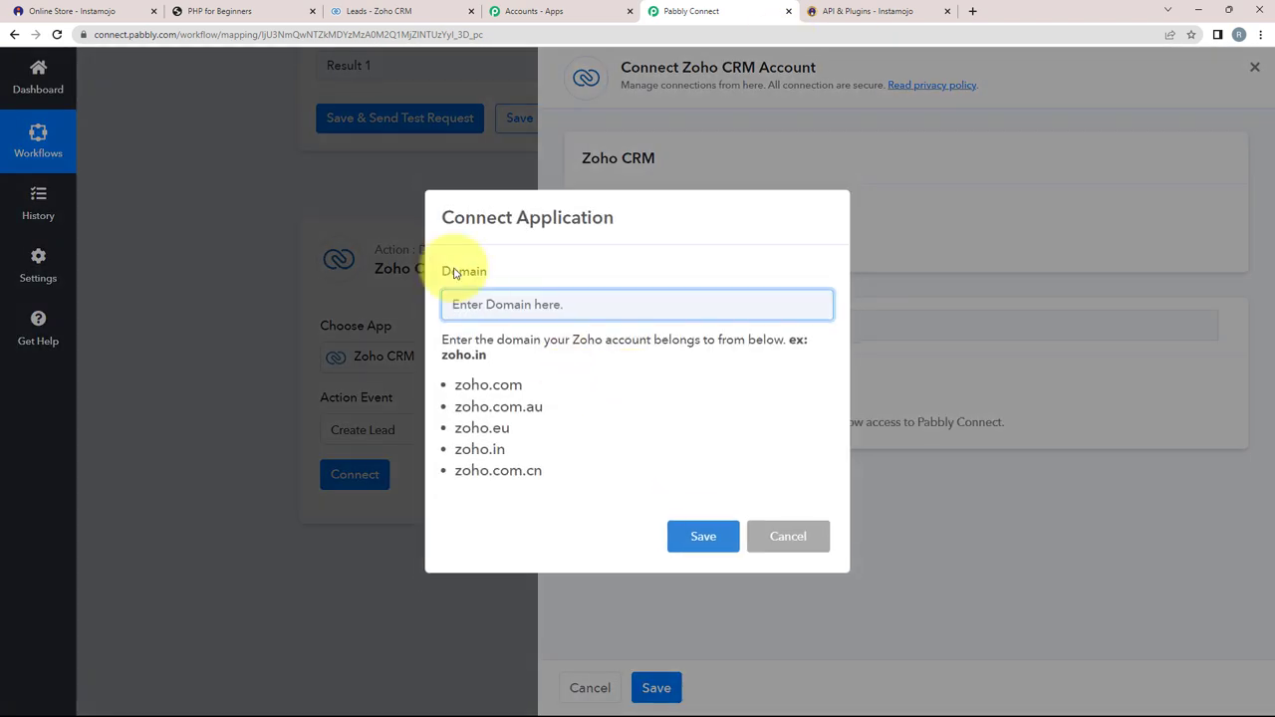
double_click(444, 273)
click(605, 289)
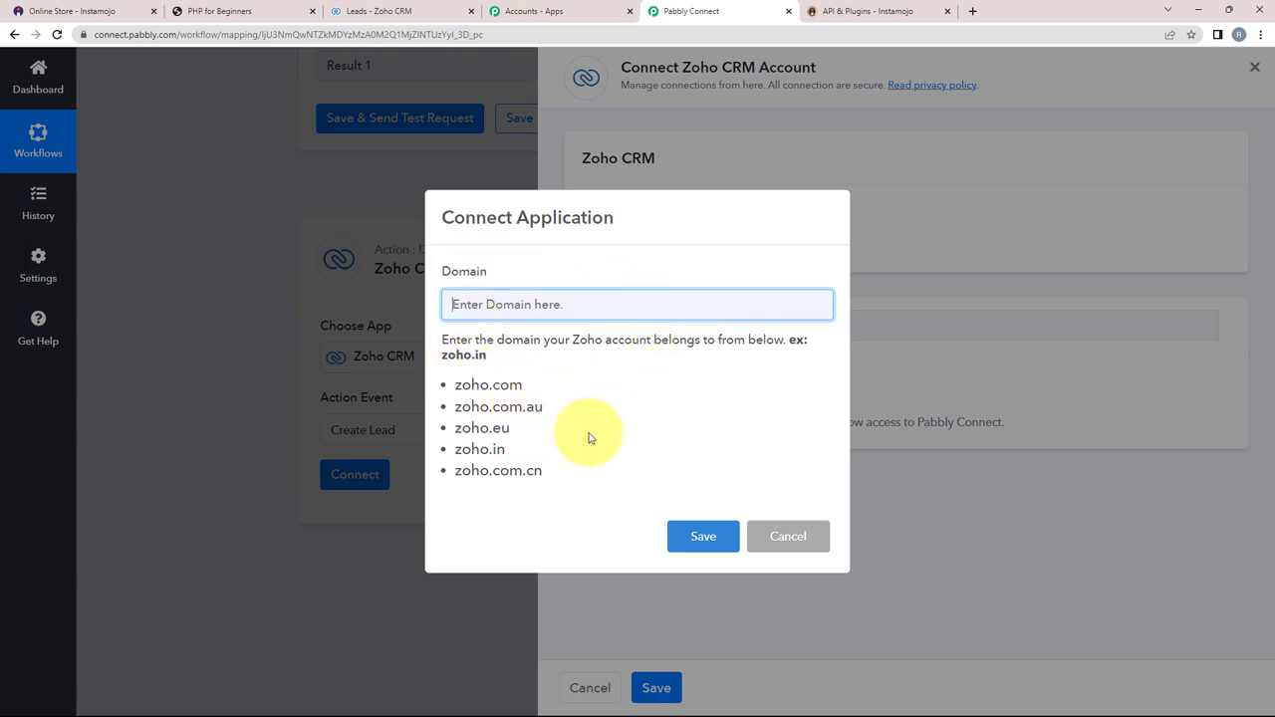
click(431, 11)
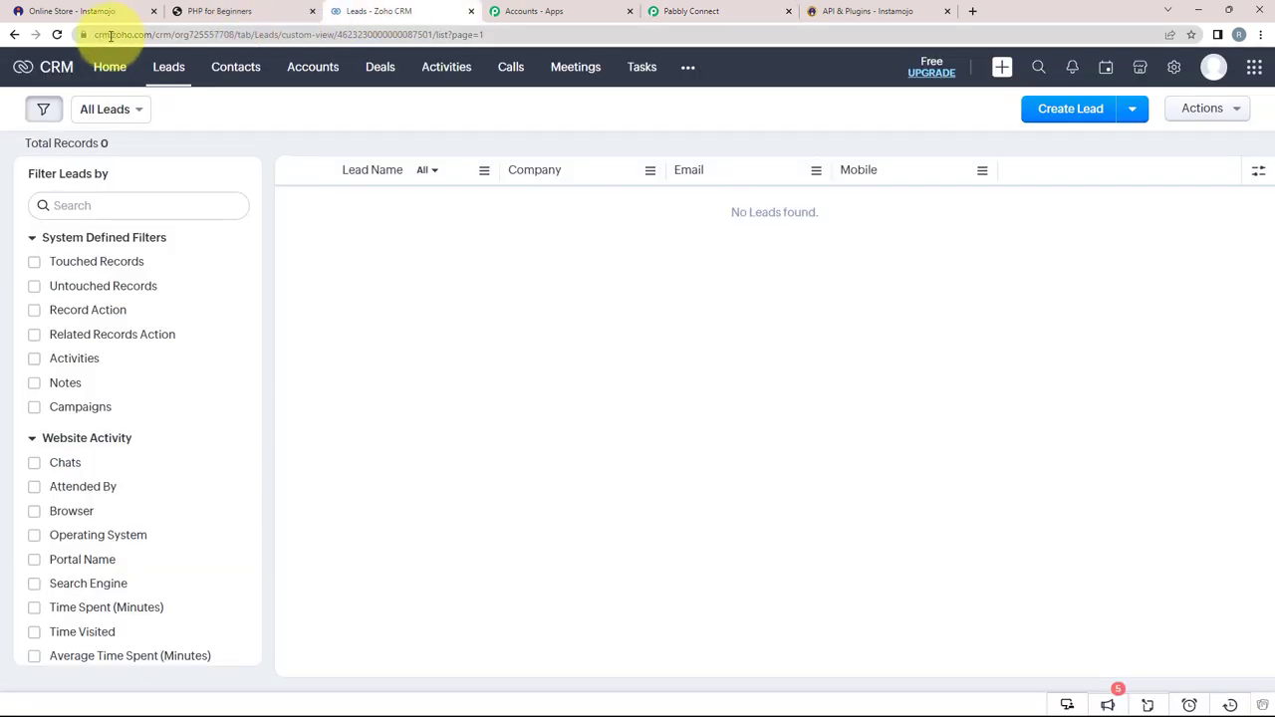
Step: Check the crm.zoho.com domain in Zoho CRM's address bar, then go back to Pabbly Connect
click(519, 34)
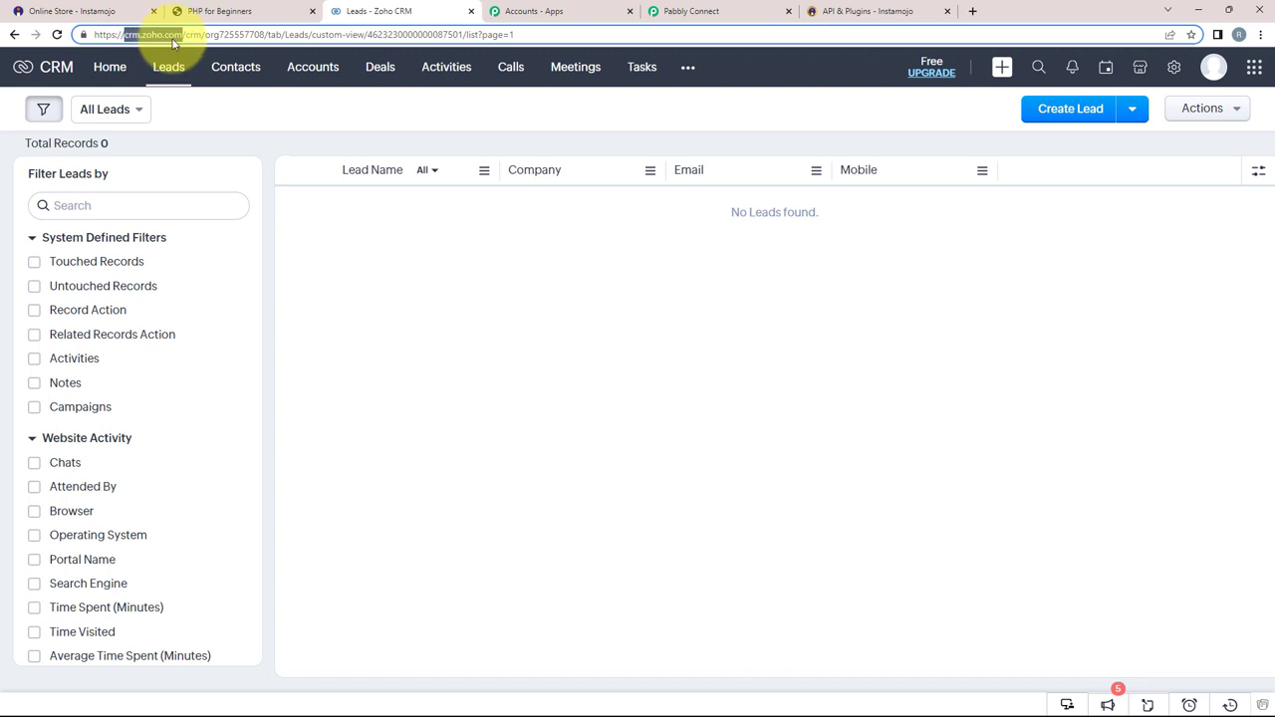
click(697, 11)
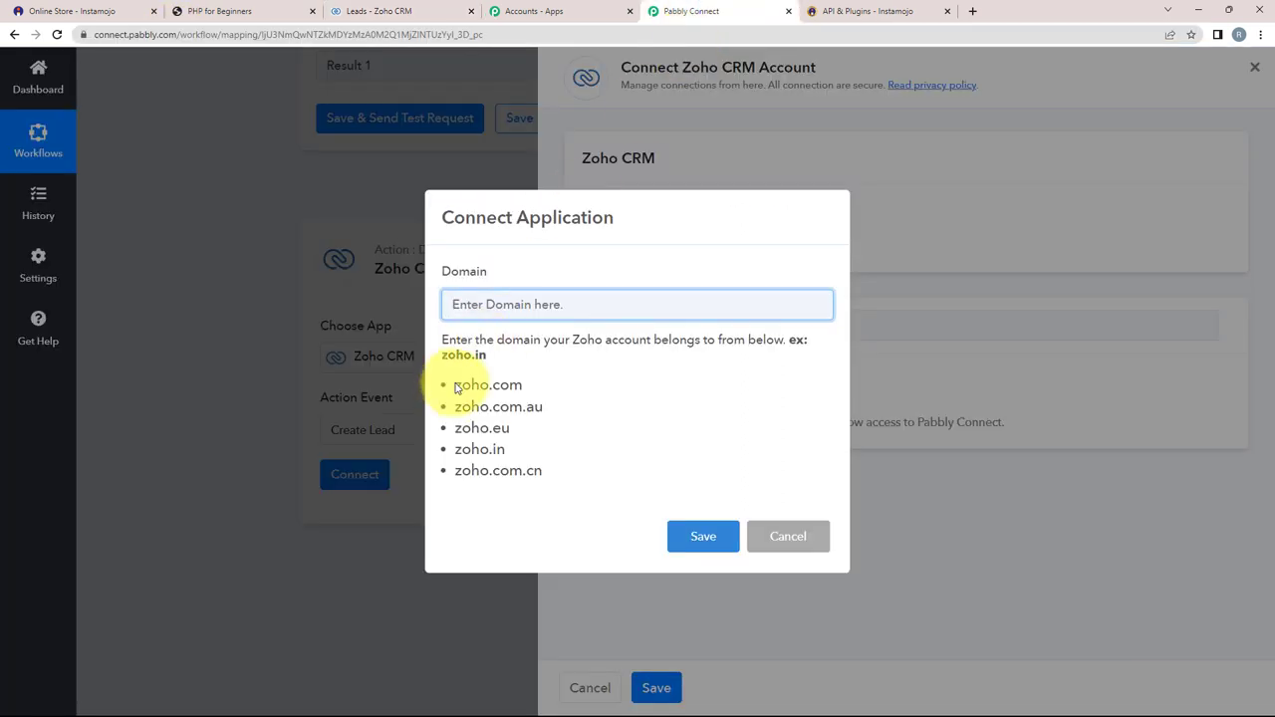
Step: Choose the zoho.com domain and grant Pabbly Connect access to the Zoho CRM account
drag(456, 388, 542, 395)
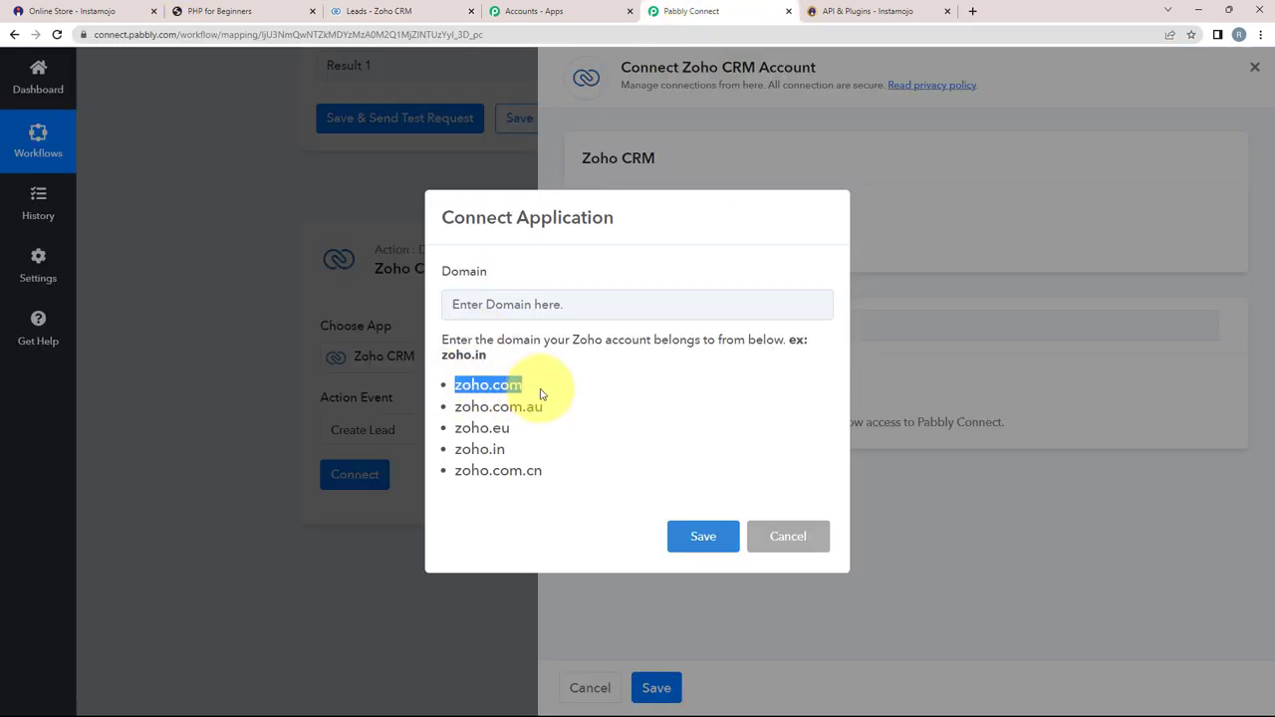
click(575, 313)
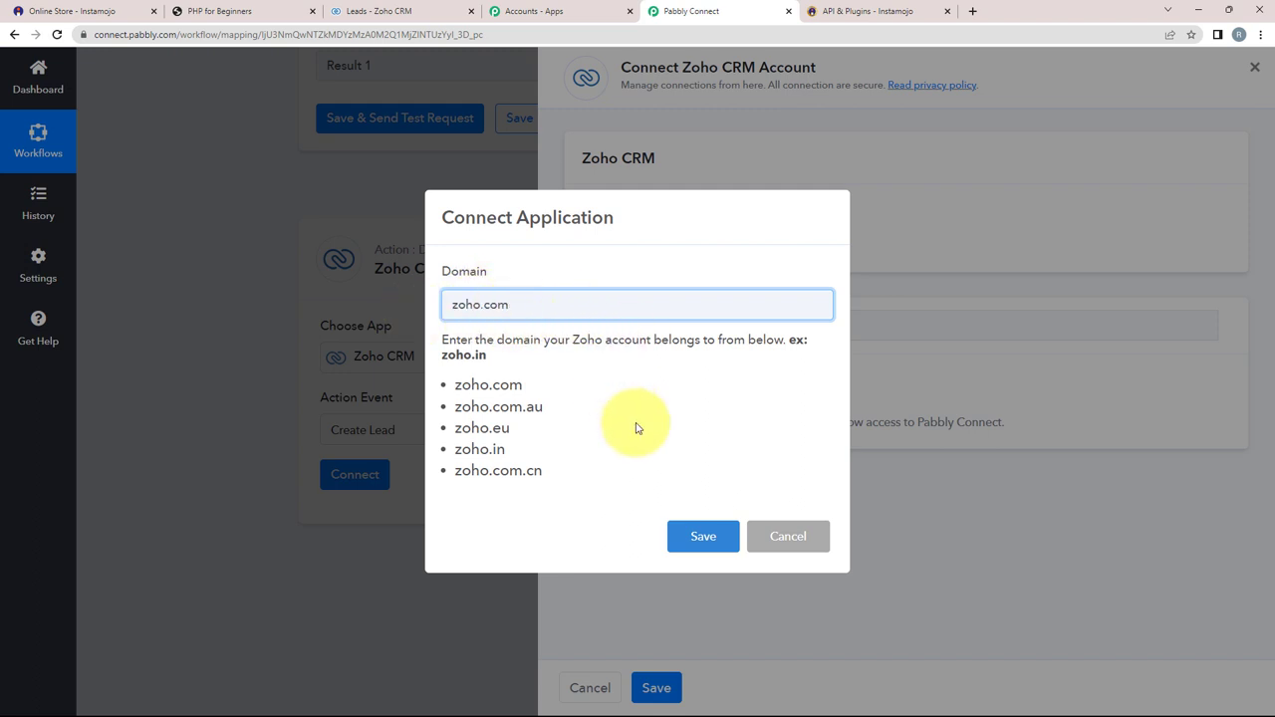
click(700, 543)
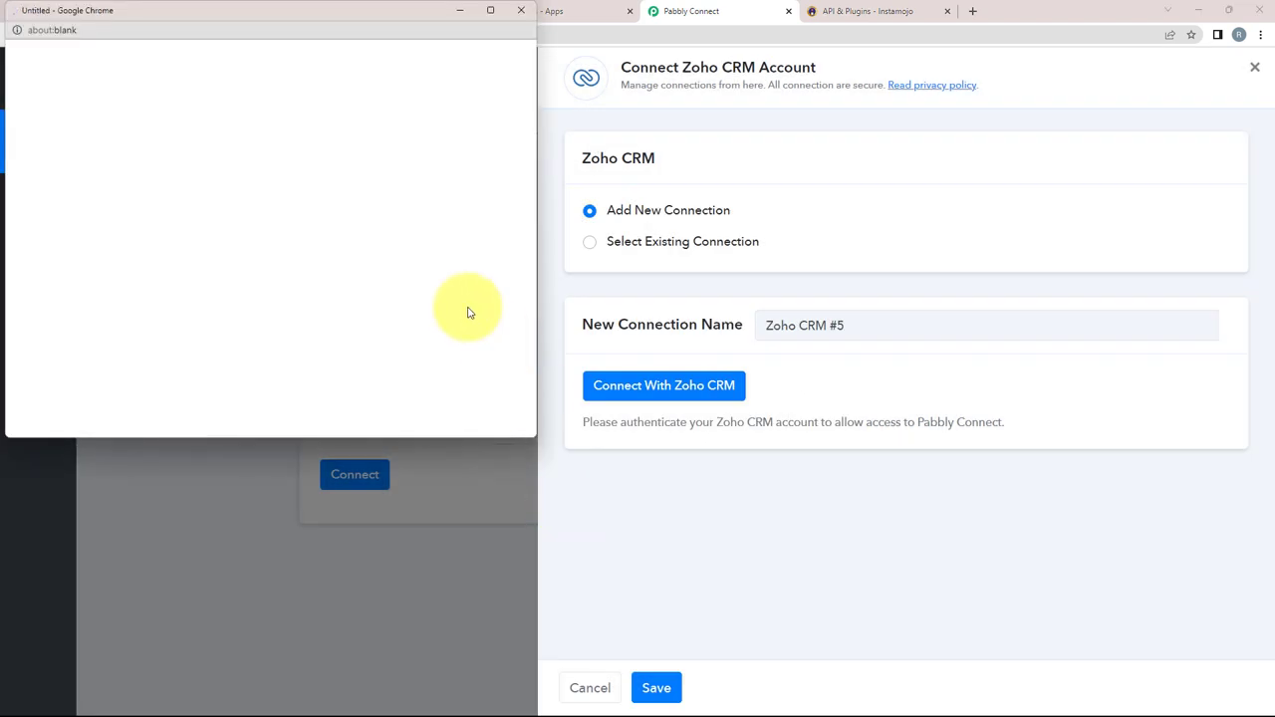
scroll(303, 184, down, 3)
scroll(303, 183, down, 1)
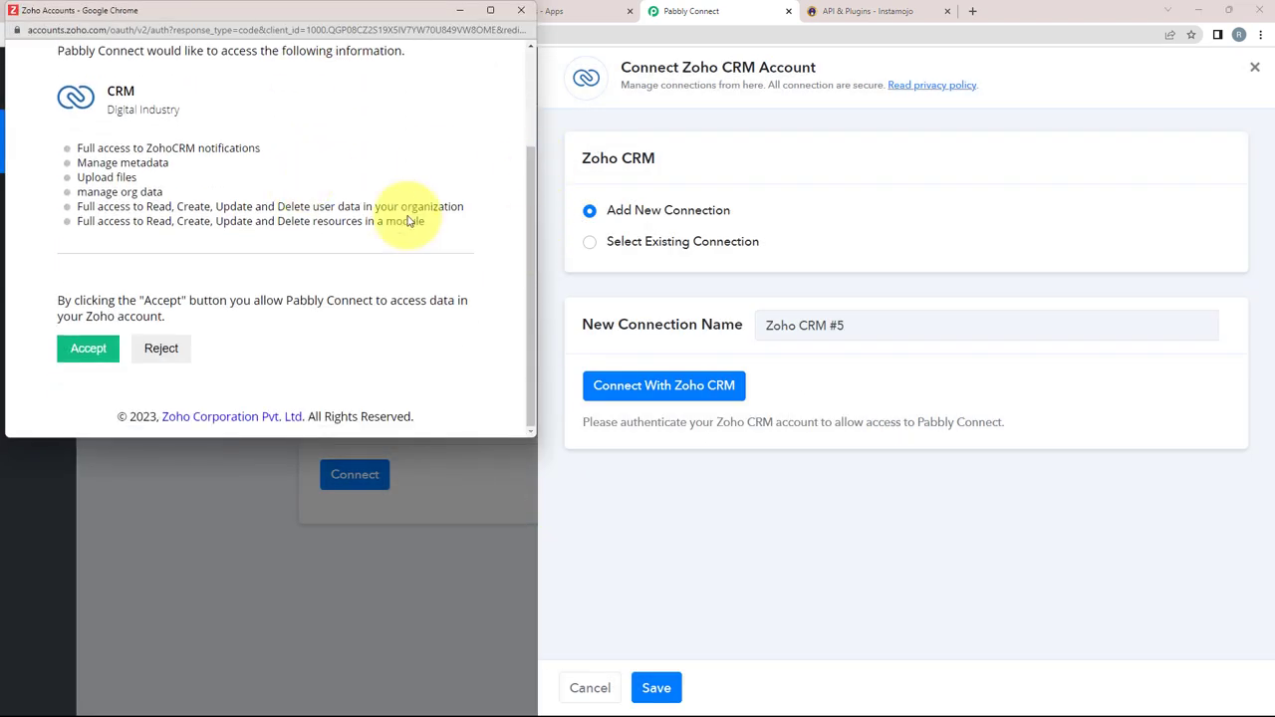
click(88, 351)
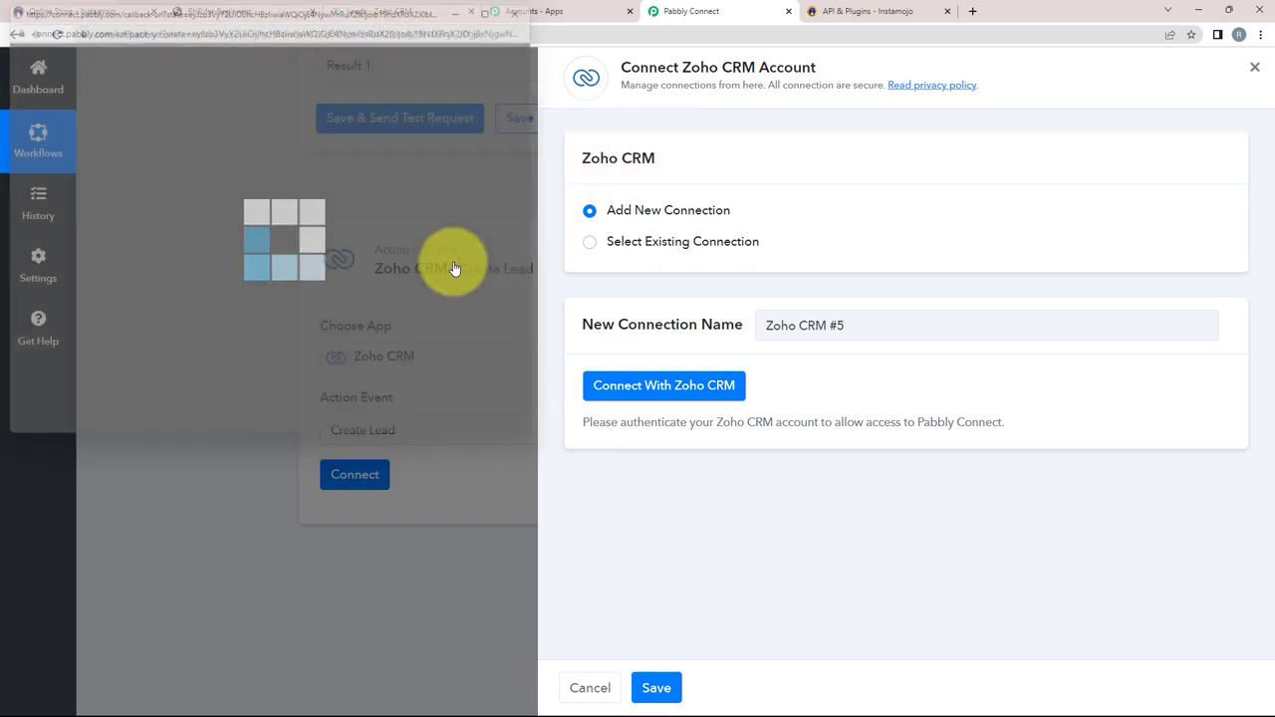
scroll(240, 295, down, 3)
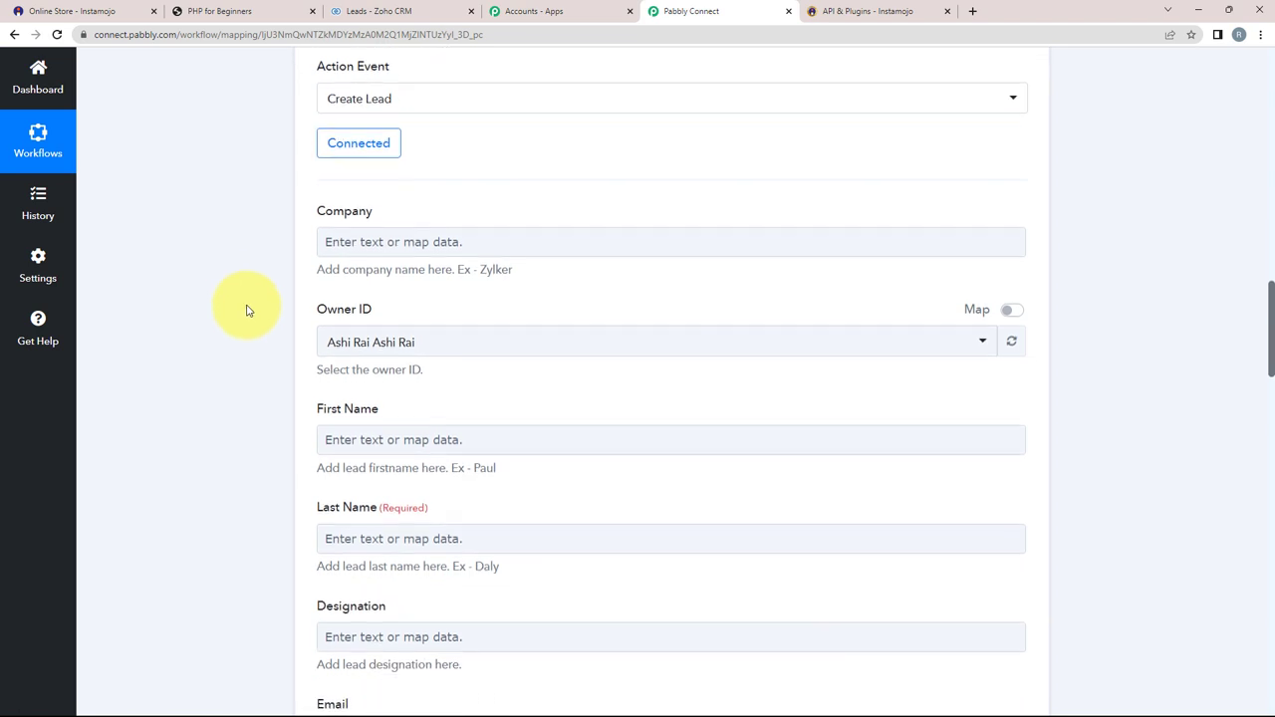
Step: Keep the existing account user as the Zoho lead owner
scroll(245, 308, up, 5)
scroll(180, 428, down, 2)
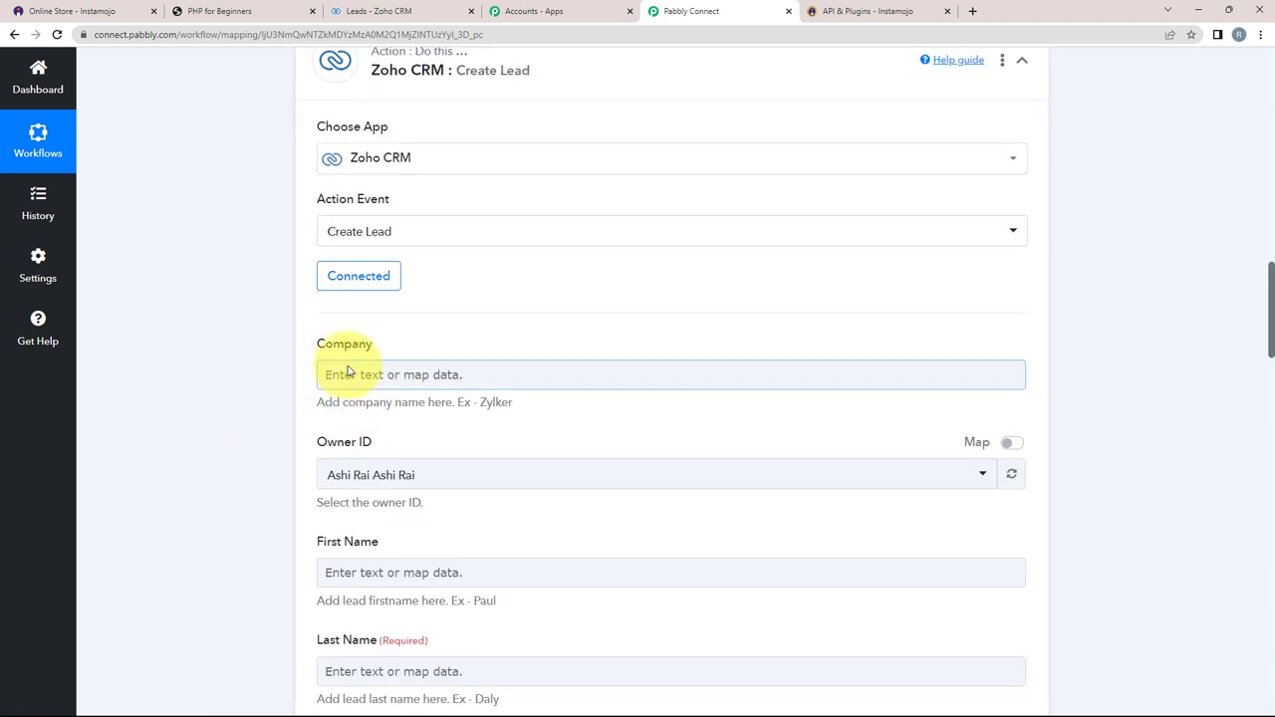
scroll(299, 407, down, 3)
scroll(378, 408, down, 4)
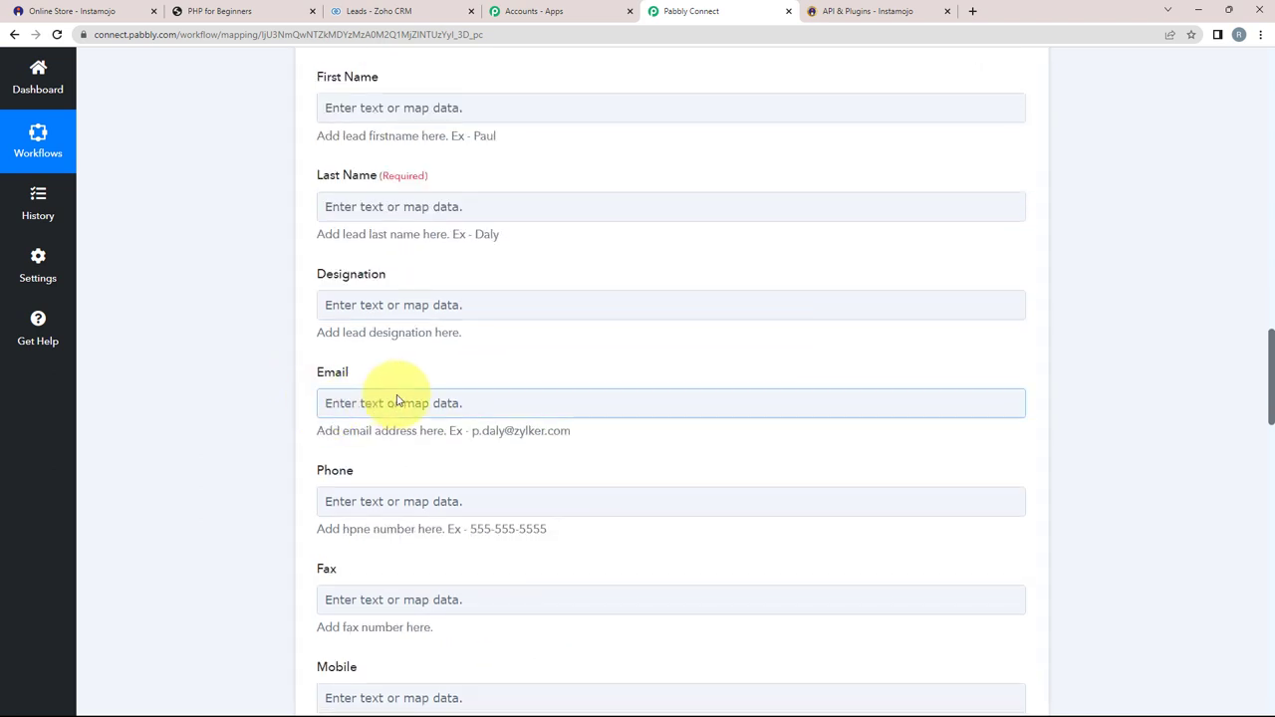
scroll(221, 375, up, 4)
scroll(222, 376, up, 3)
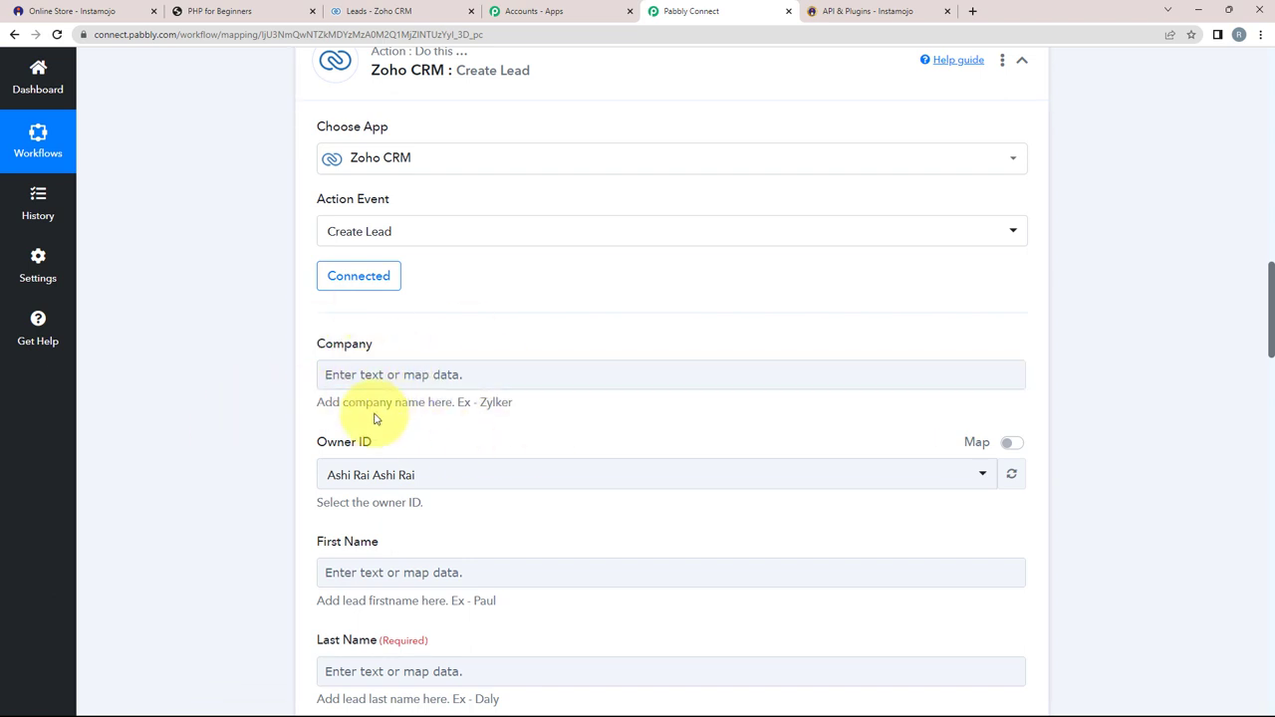
scroll(262, 415, down, 2)
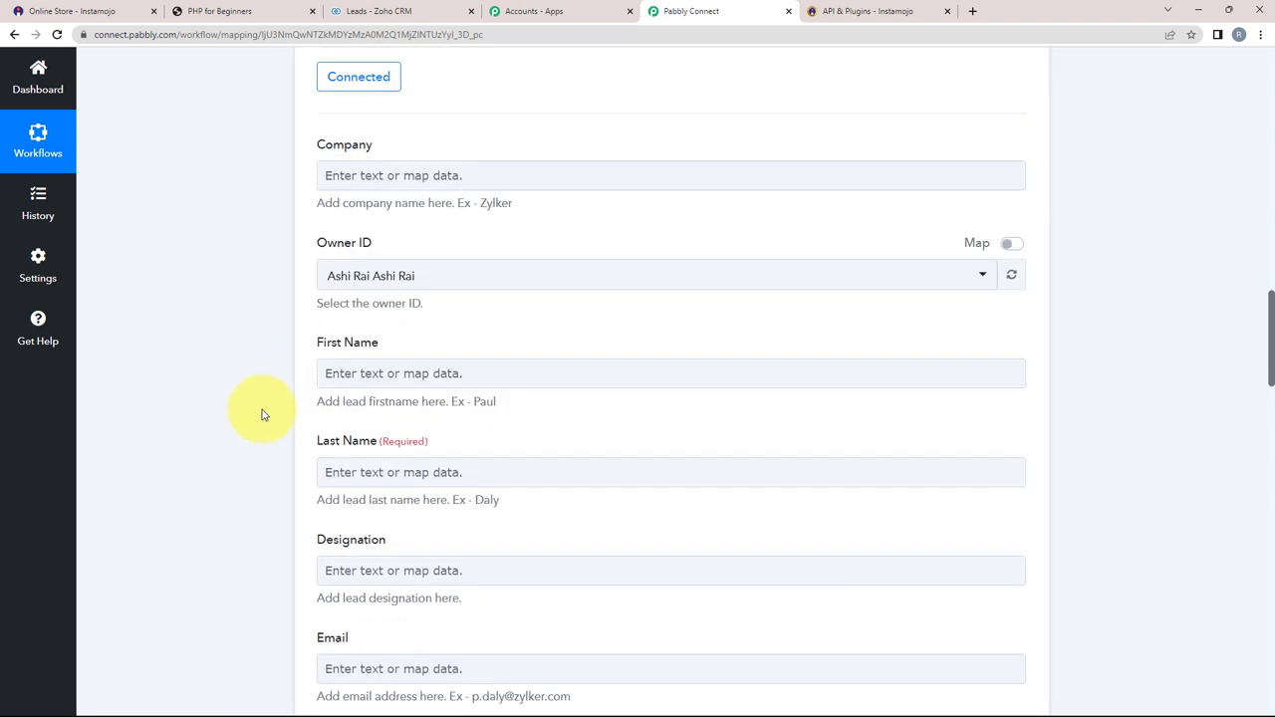
click(328, 276)
click(353, 348)
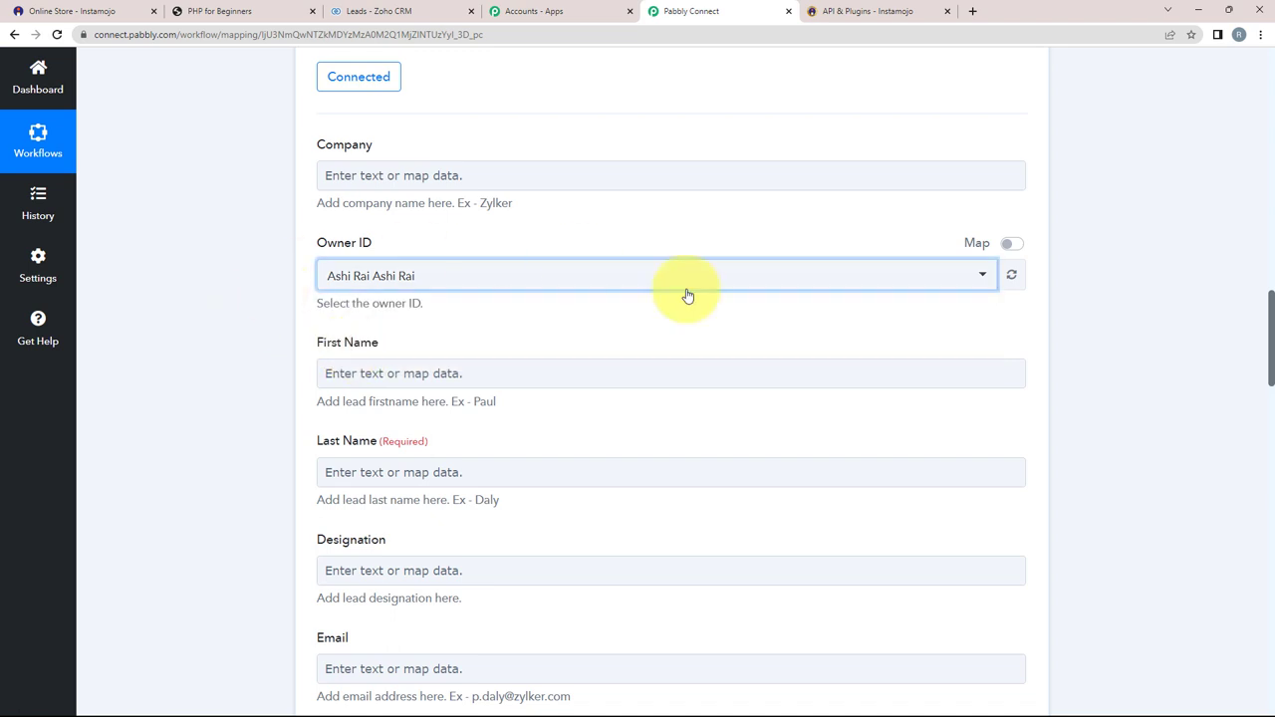
Step: Map Split Text Result 0 into First Name and Result 1 into Last Name
scroll(444, 313, down, 1)
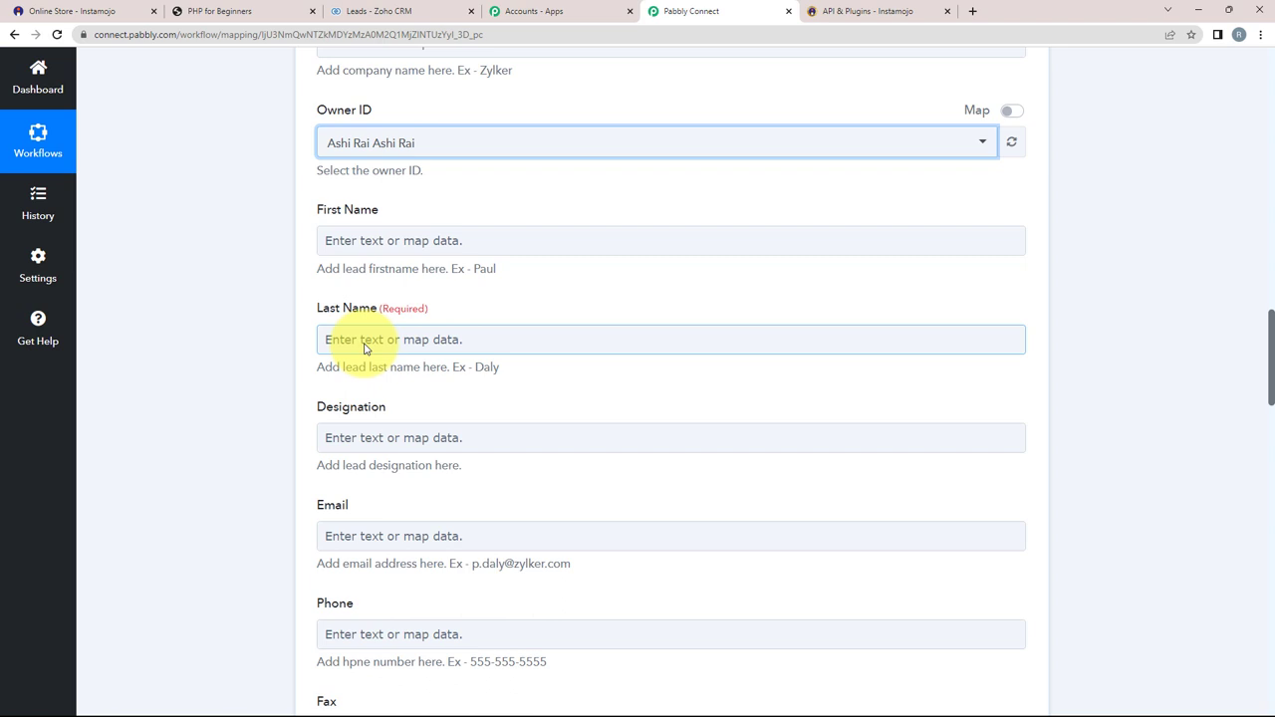
click(349, 250)
click(459, 525)
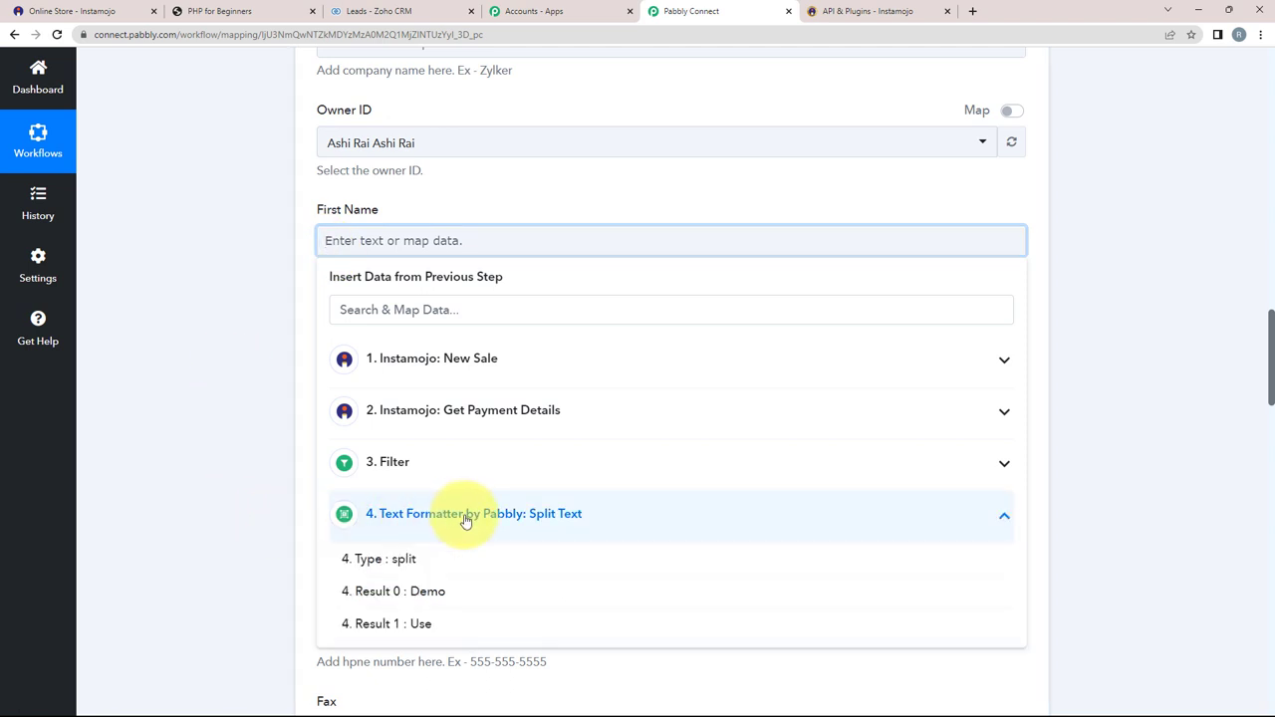
click(413, 602)
click(321, 346)
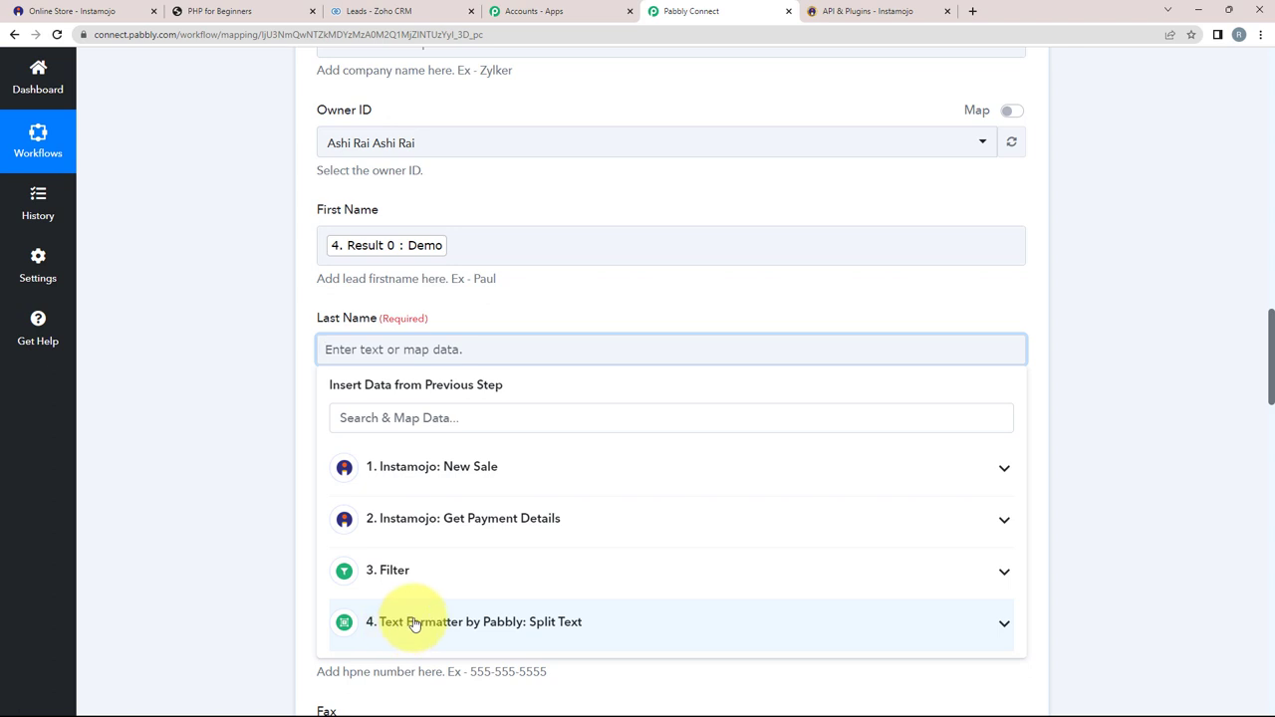
click(602, 628)
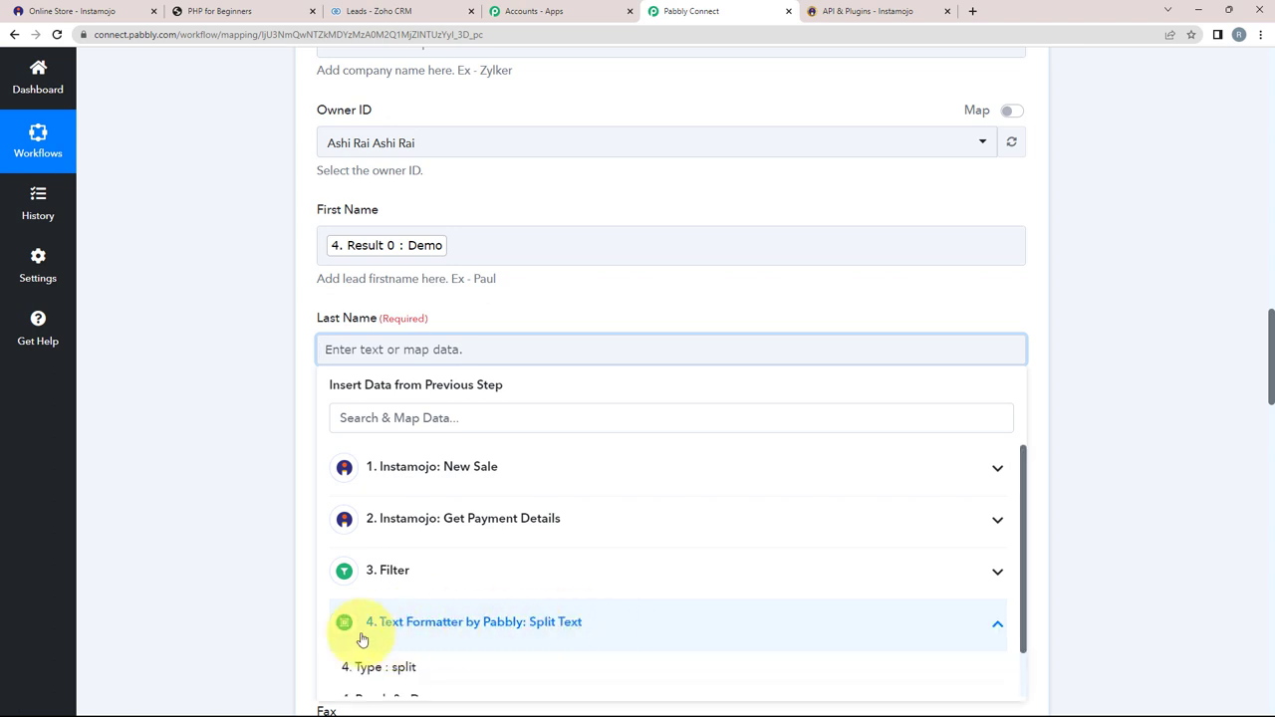
scroll(362, 637, down, 1)
click(370, 683)
click(200, 350)
Step: Map the buyer's email into Email and phone number into Phone from Get Payment Details
scroll(203, 349, down, 3)
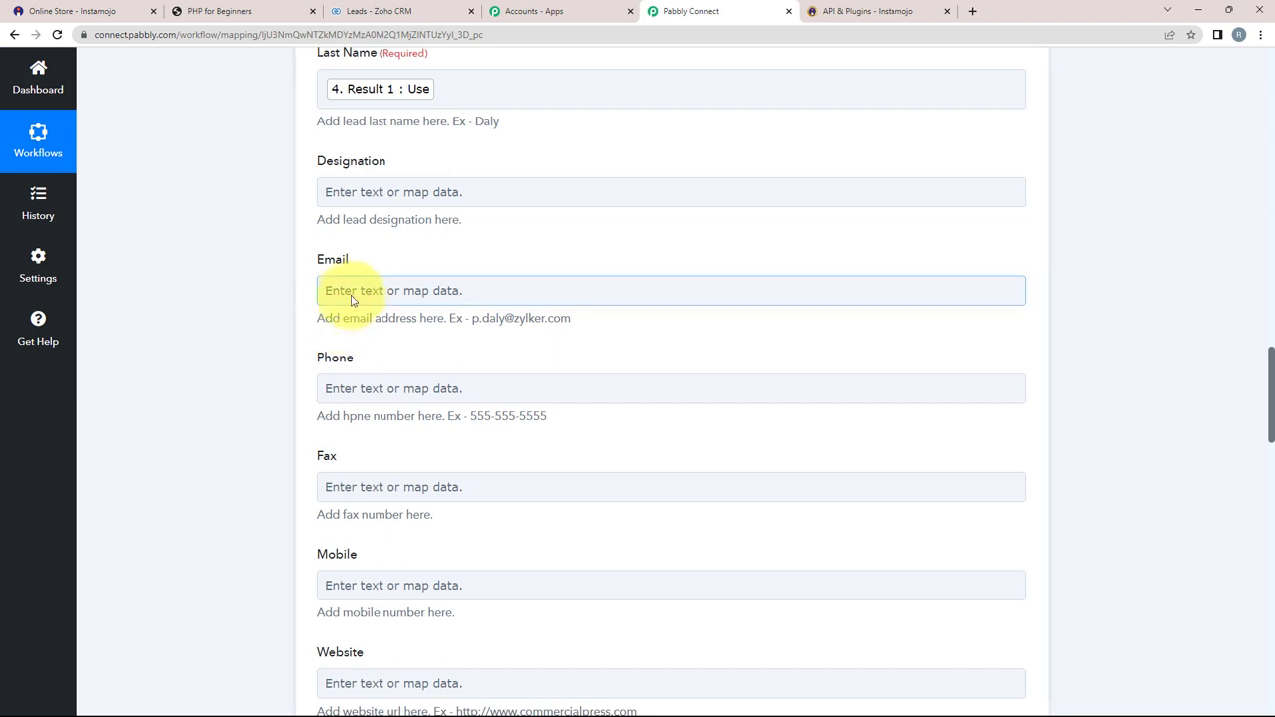
click(356, 292)
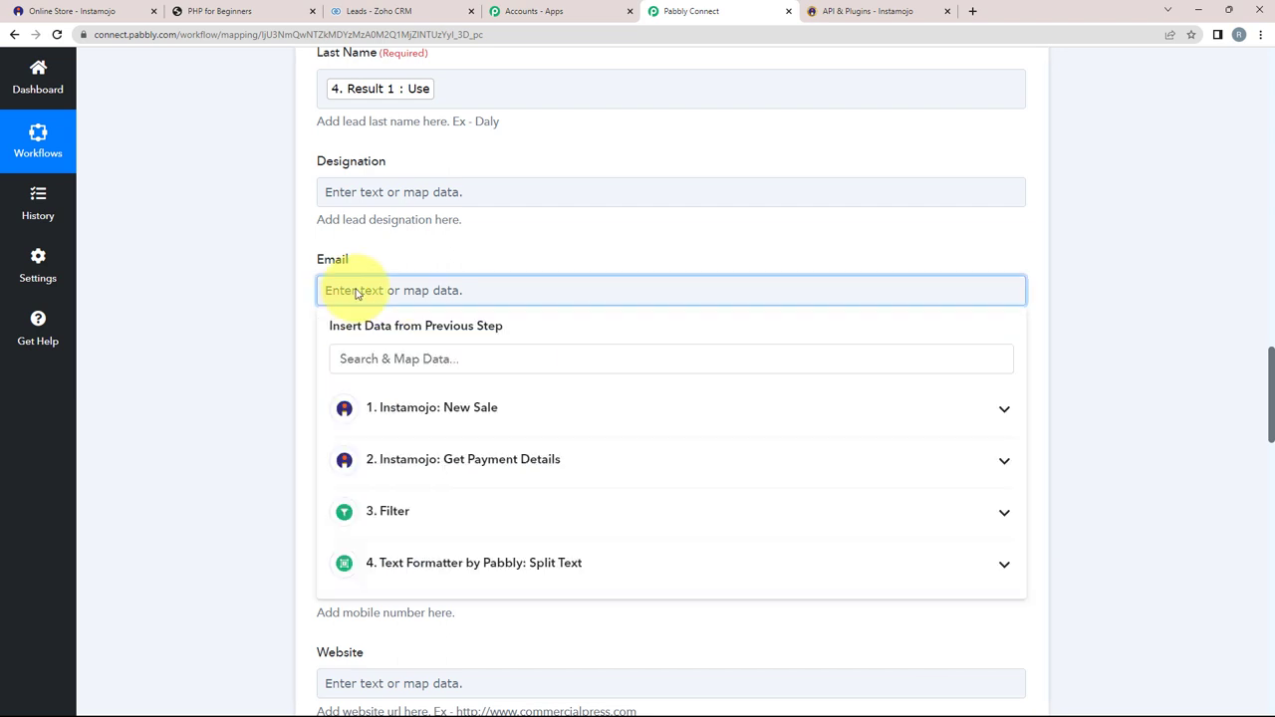
click(503, 462)
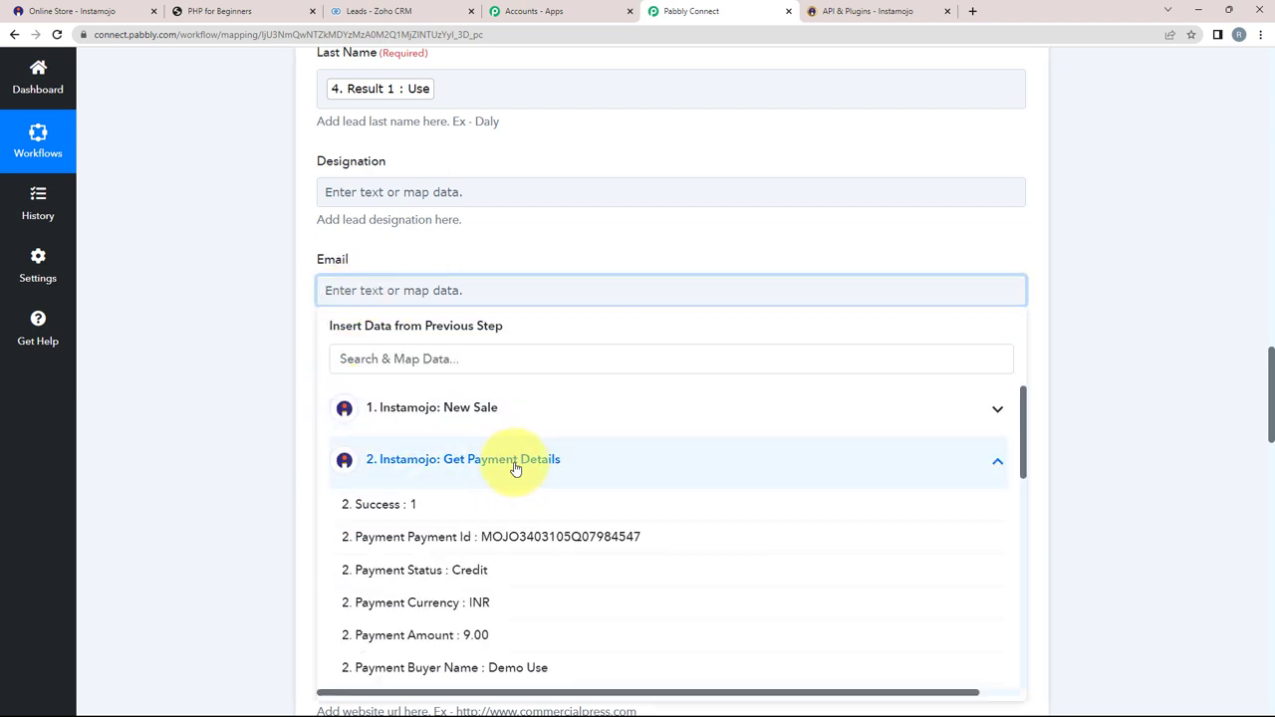
click(402, 364)
text(@)
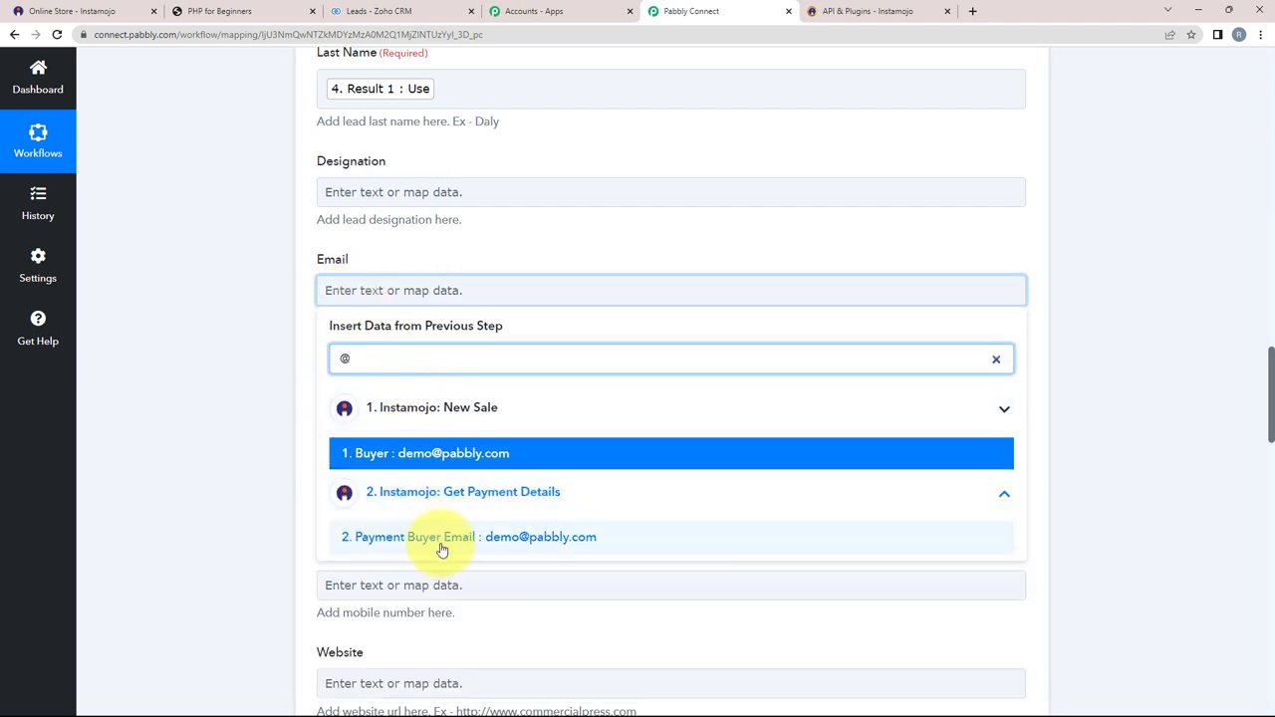
click(489, 541)
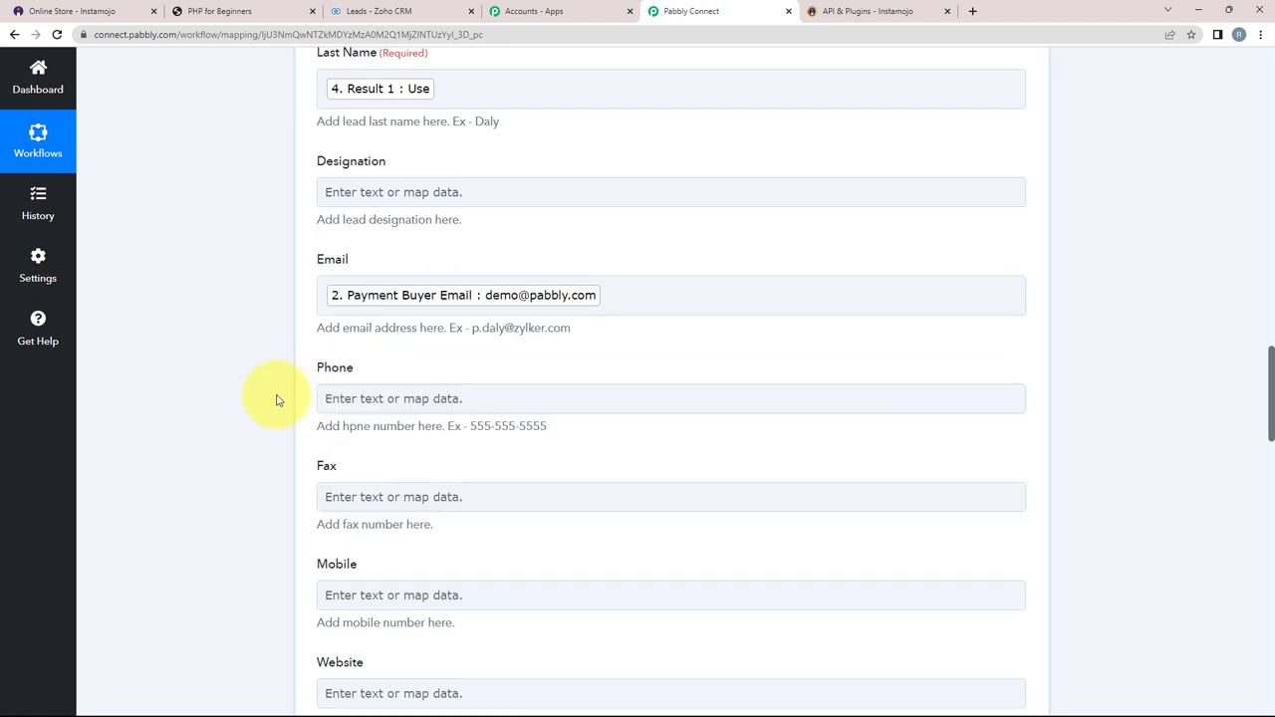
scroll(339, 299, down, 2)
click(357, 264)
click(388, 431)
click(392, 334)
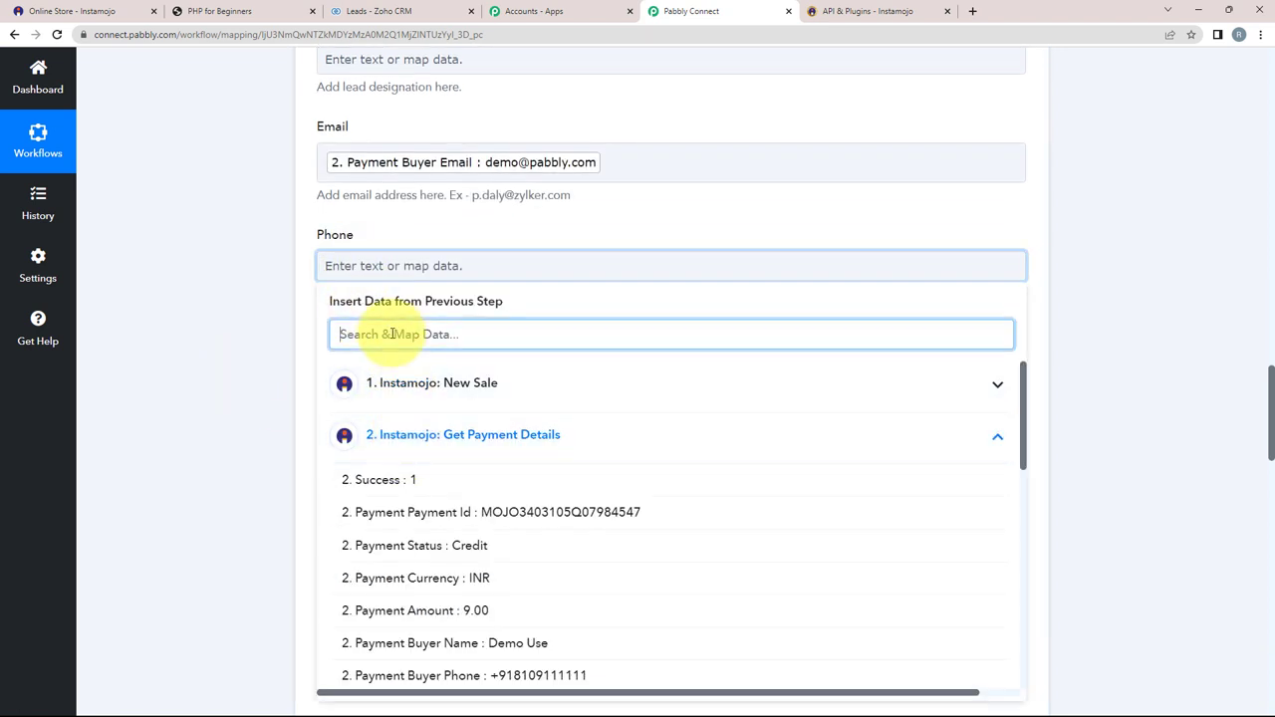
text(8109)
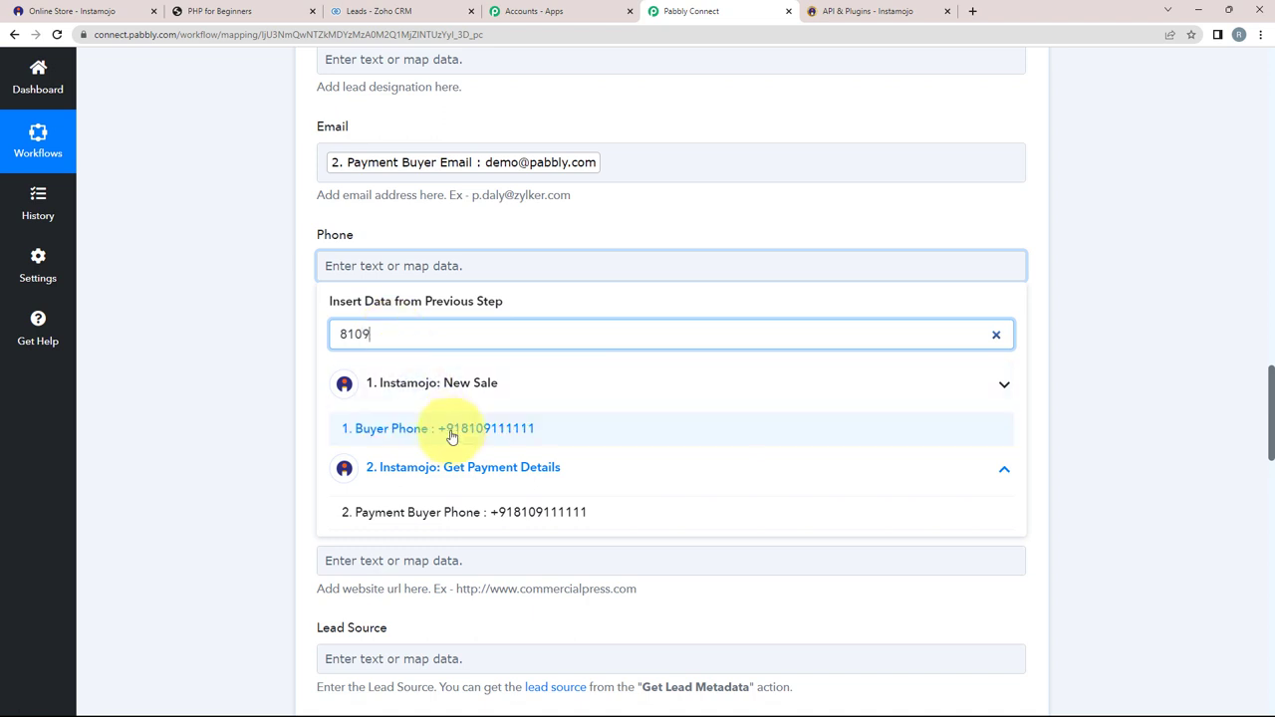
click(447, 433)
Step: Point out that Annual Revenue is still a required field
scroll(257, 305, down, 4)
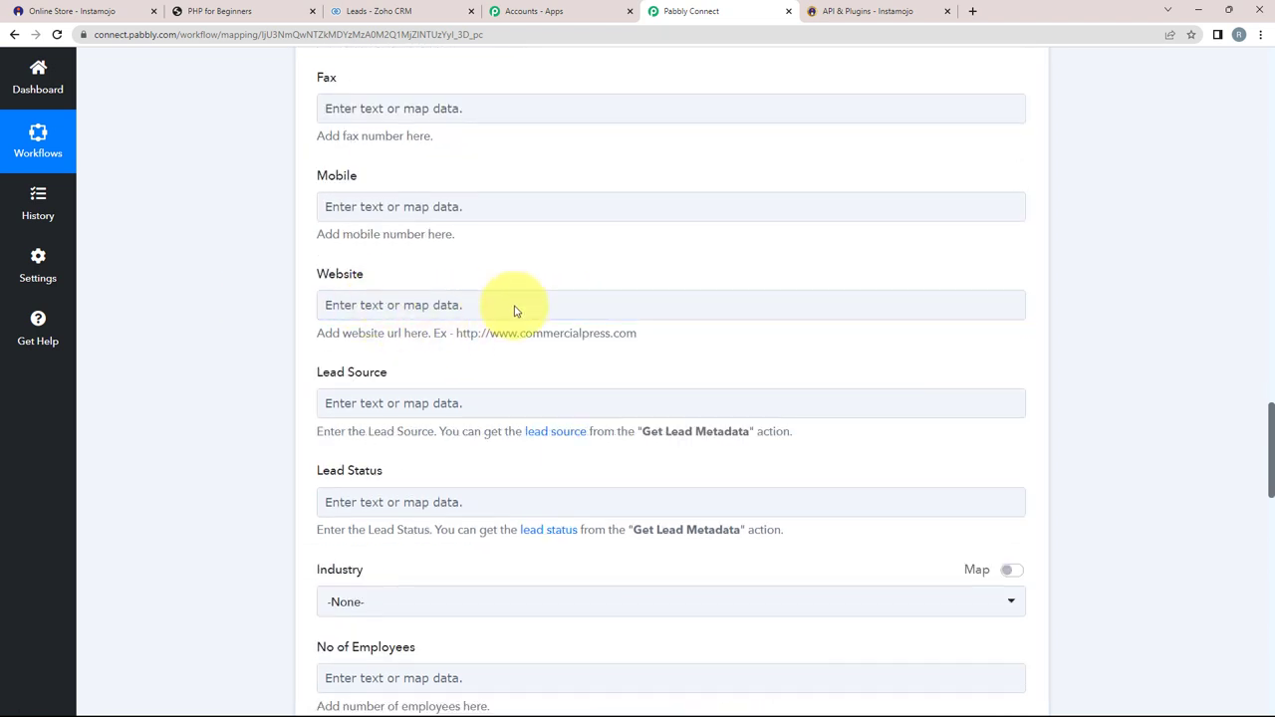
scroll(308, 362, down, 2)
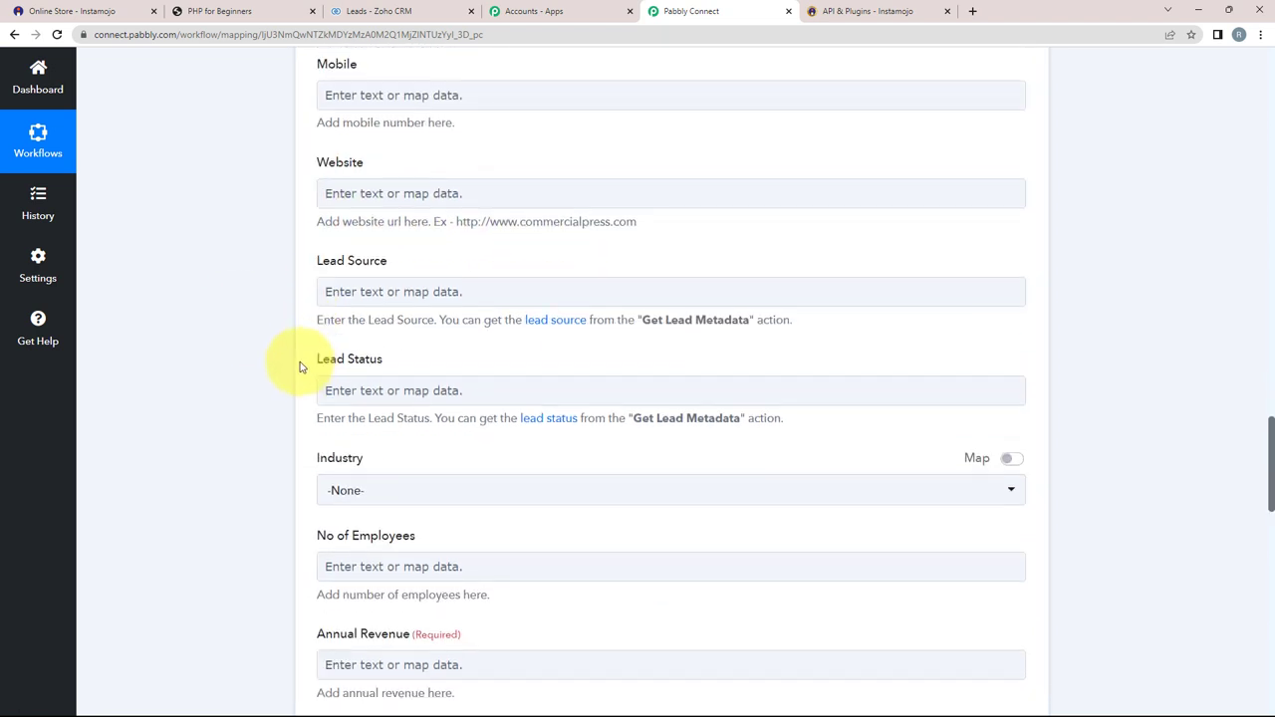
scroll(199, 327, down, 3)
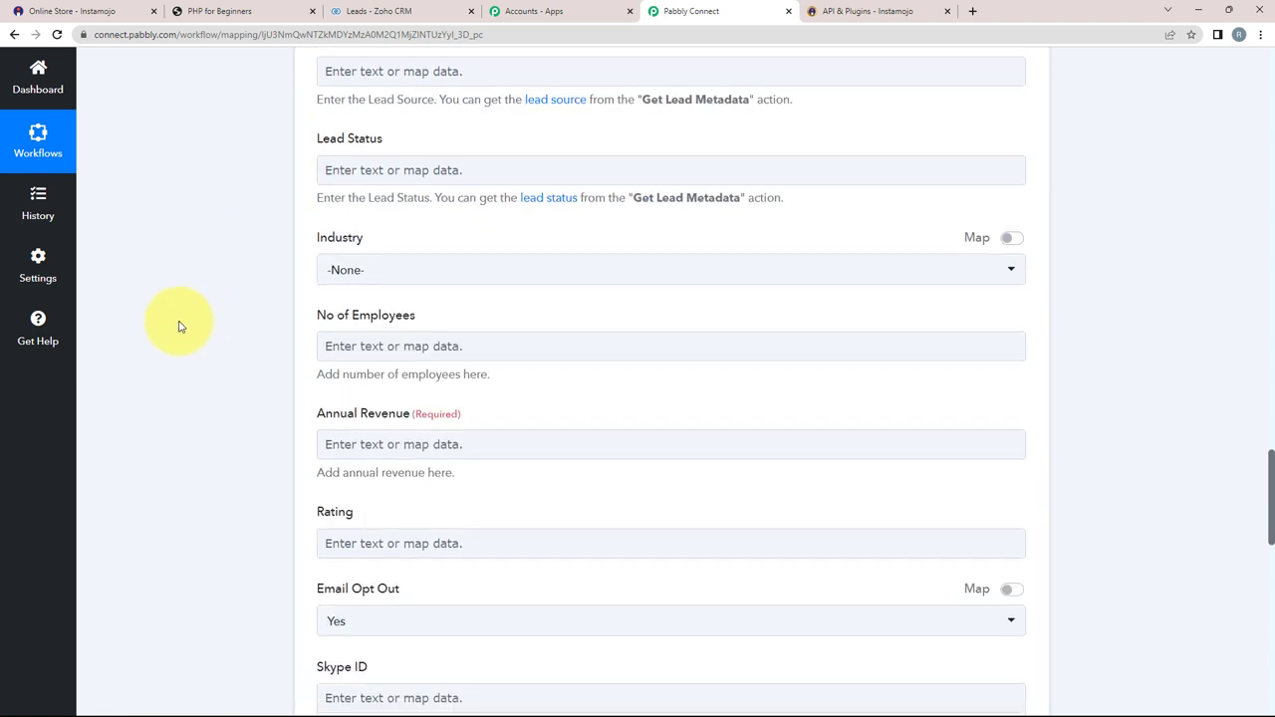
scroll(276, 356, down, 1)
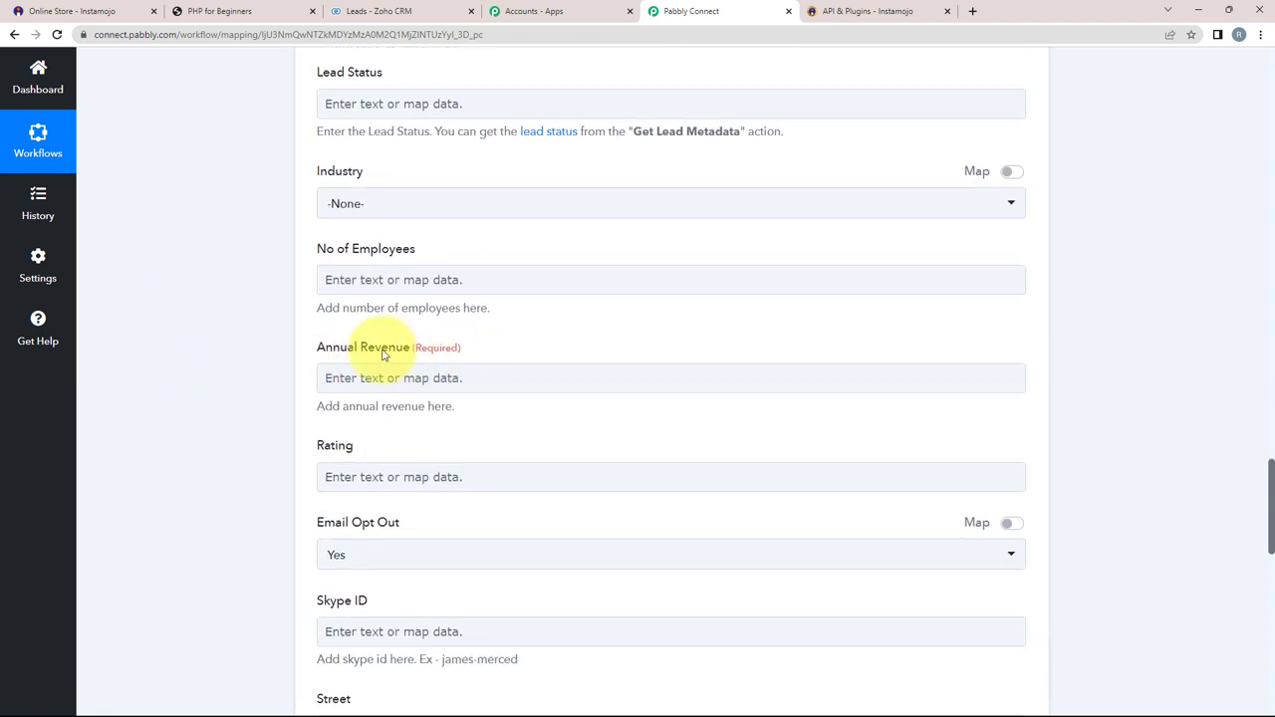
scroll(219, 401, down, 1)
drag(415, 282, 461, 282)
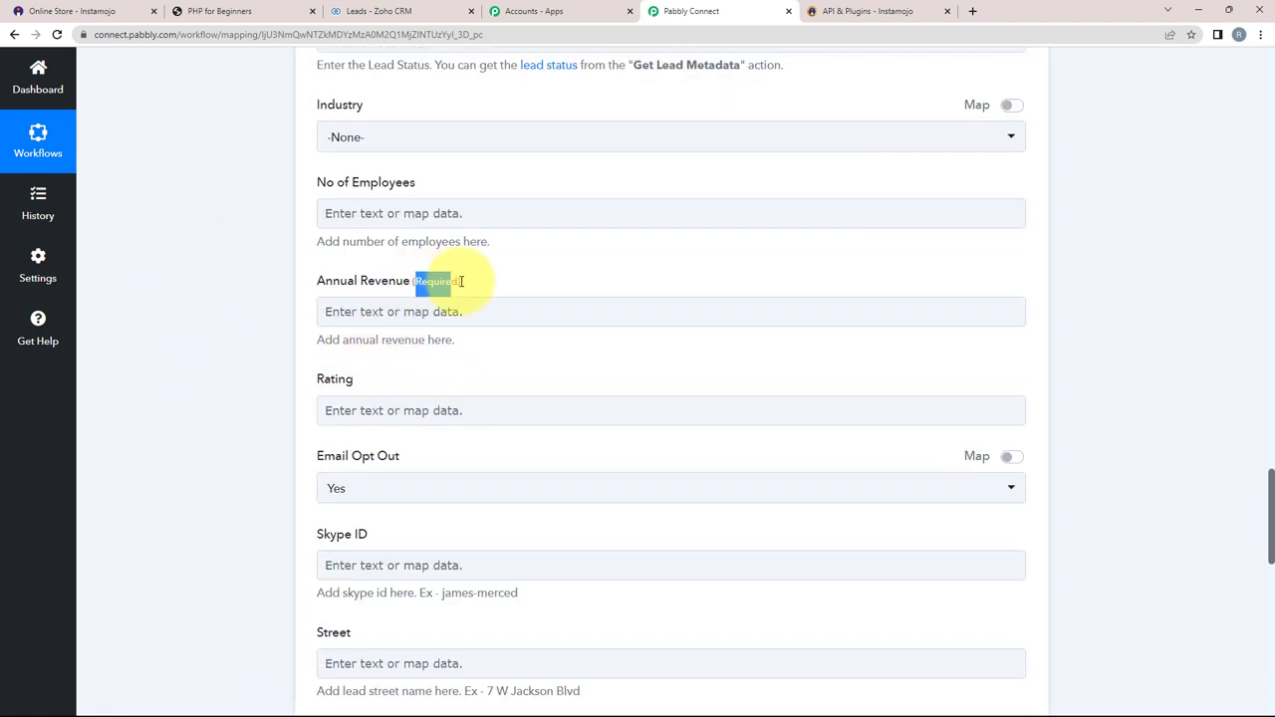
click(353, 317)
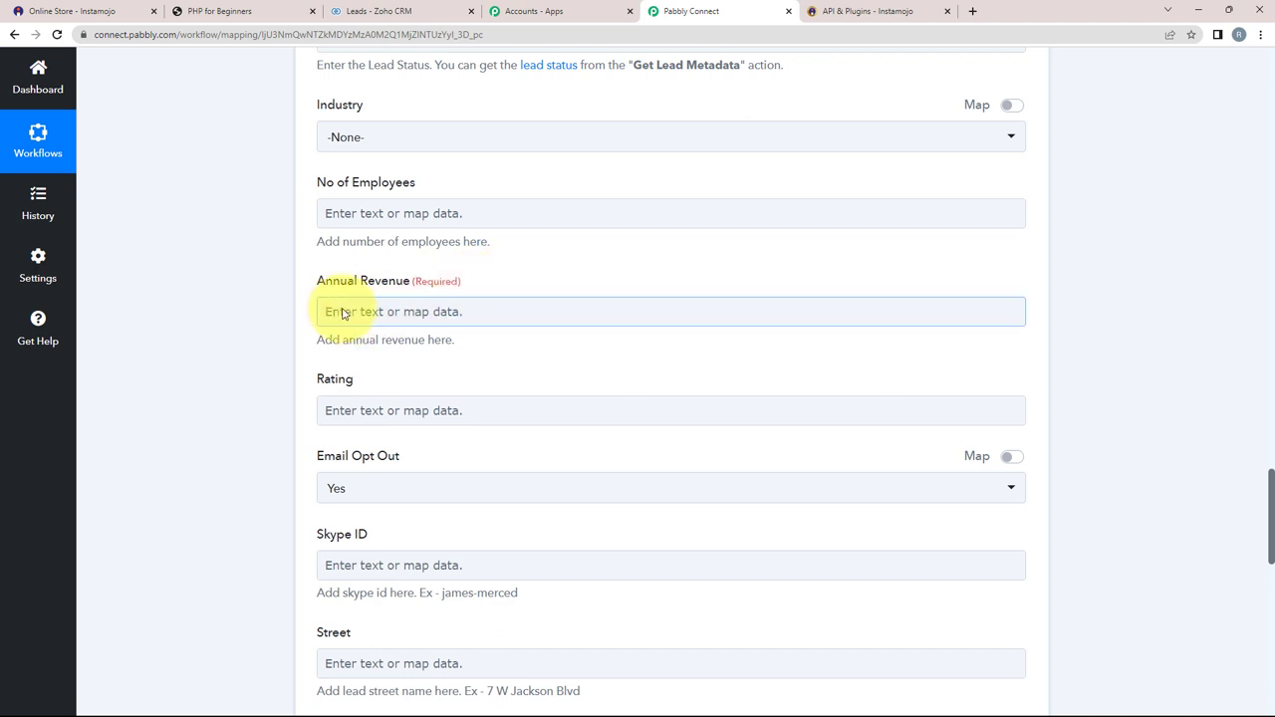
click(296, 313)
click(346, 322)
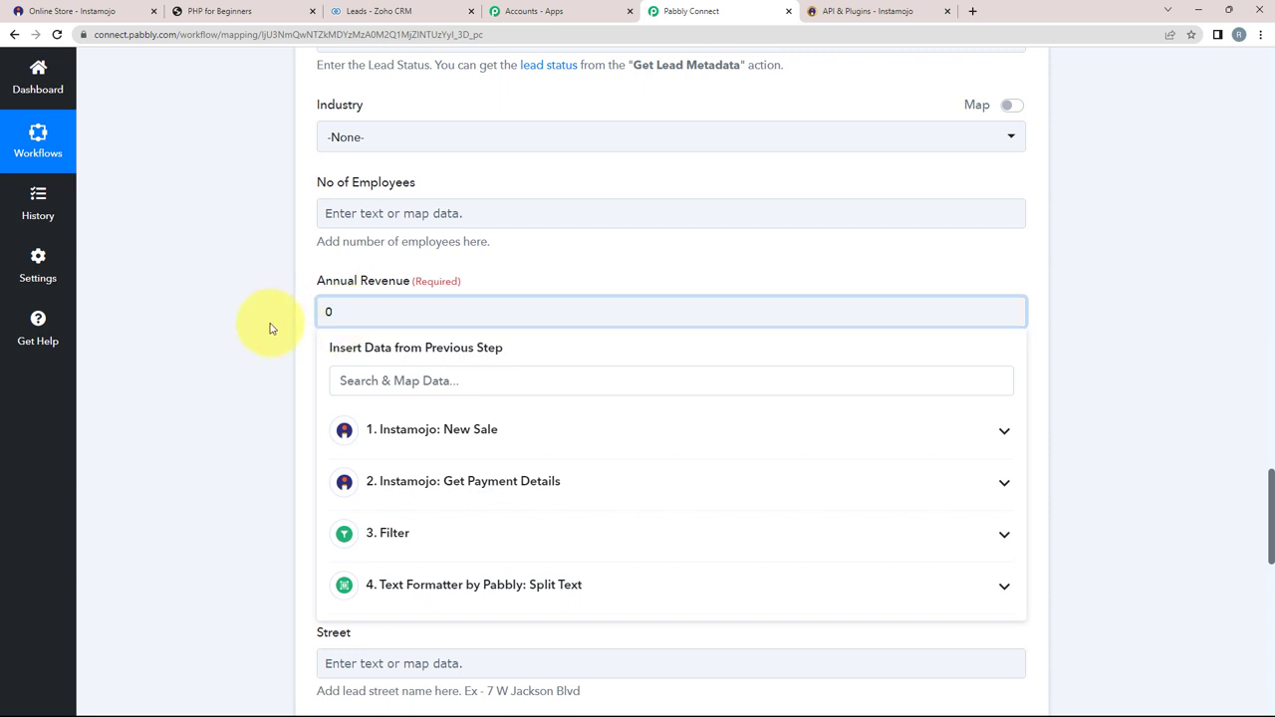
click(269, 328)
scroll(252, 373, down, 3)
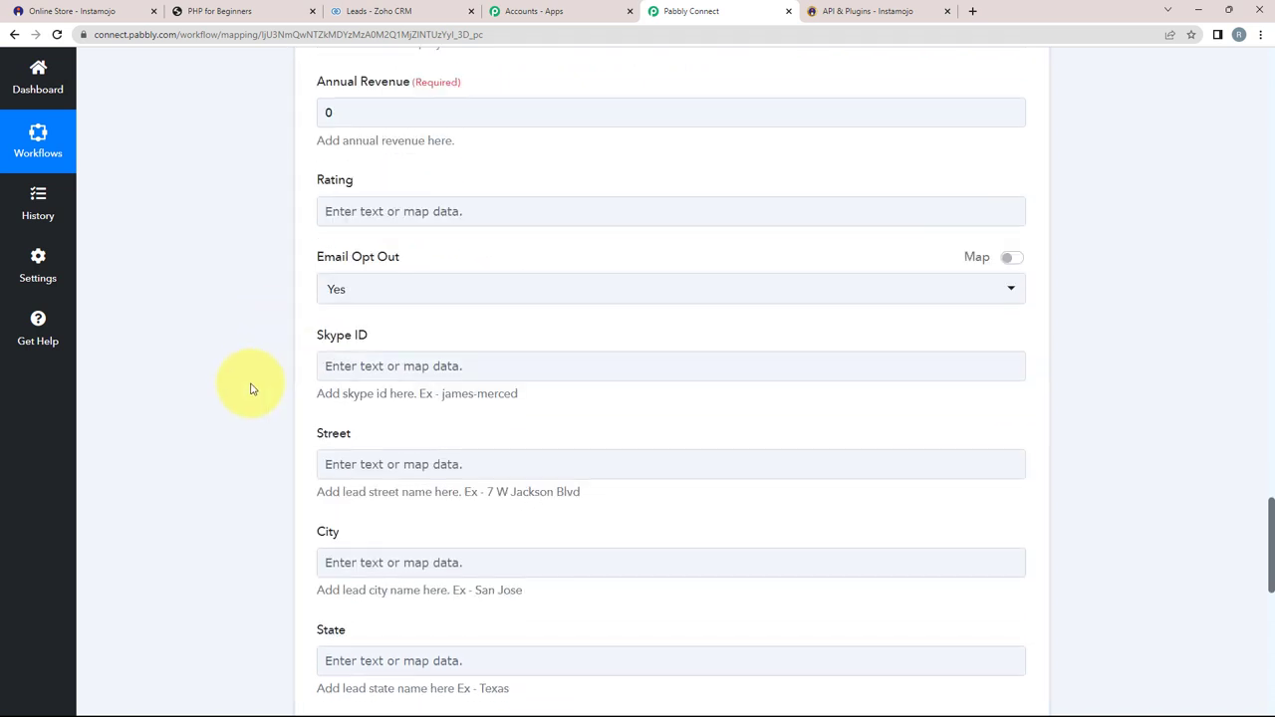
scroll(254, 392, down, 2)
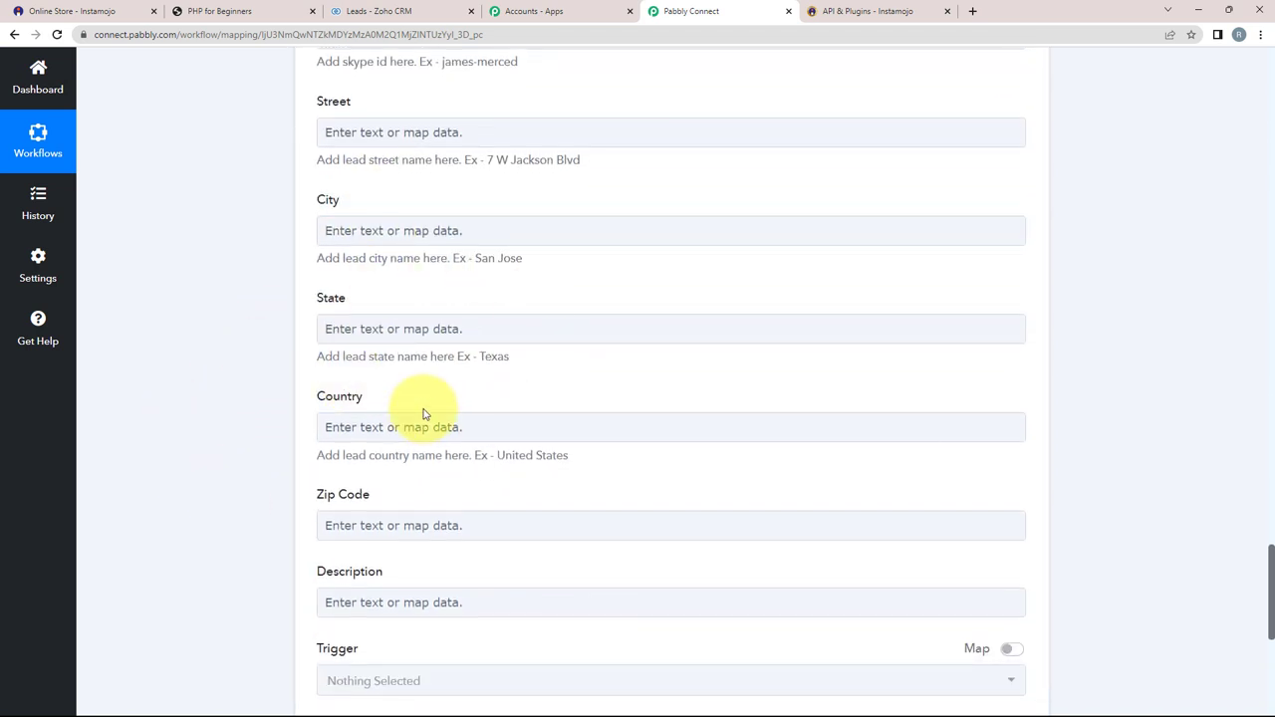
click(327, 127)
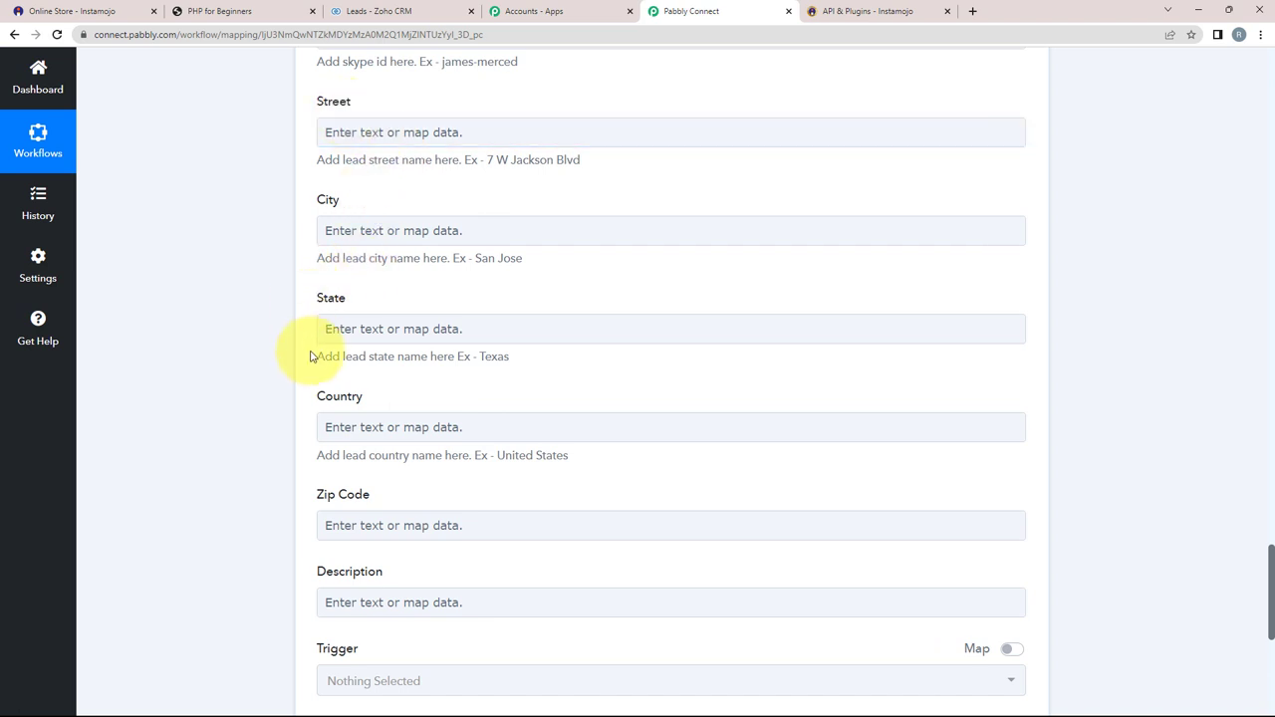
scroll(294, 448, down, 2)
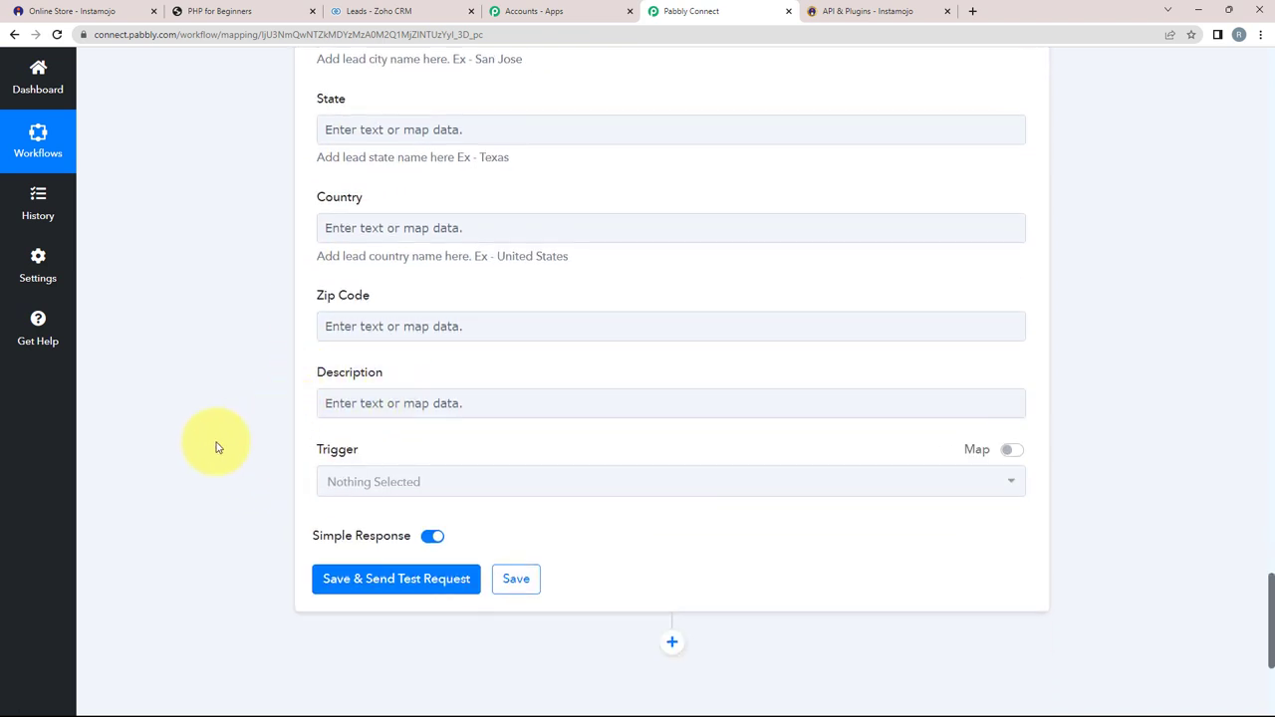
scroll(299, 418, down, 1)
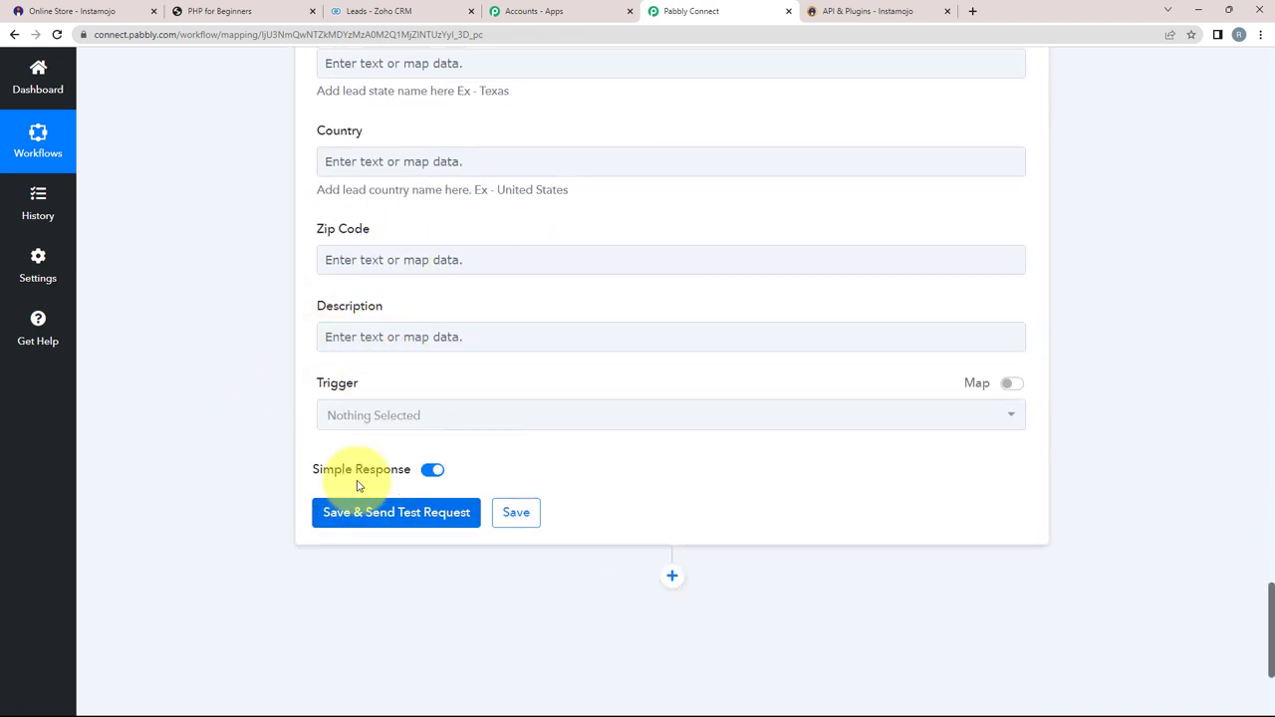
Step: Save the Create Lead step, send a first test and review the required fields
click(405, 518)
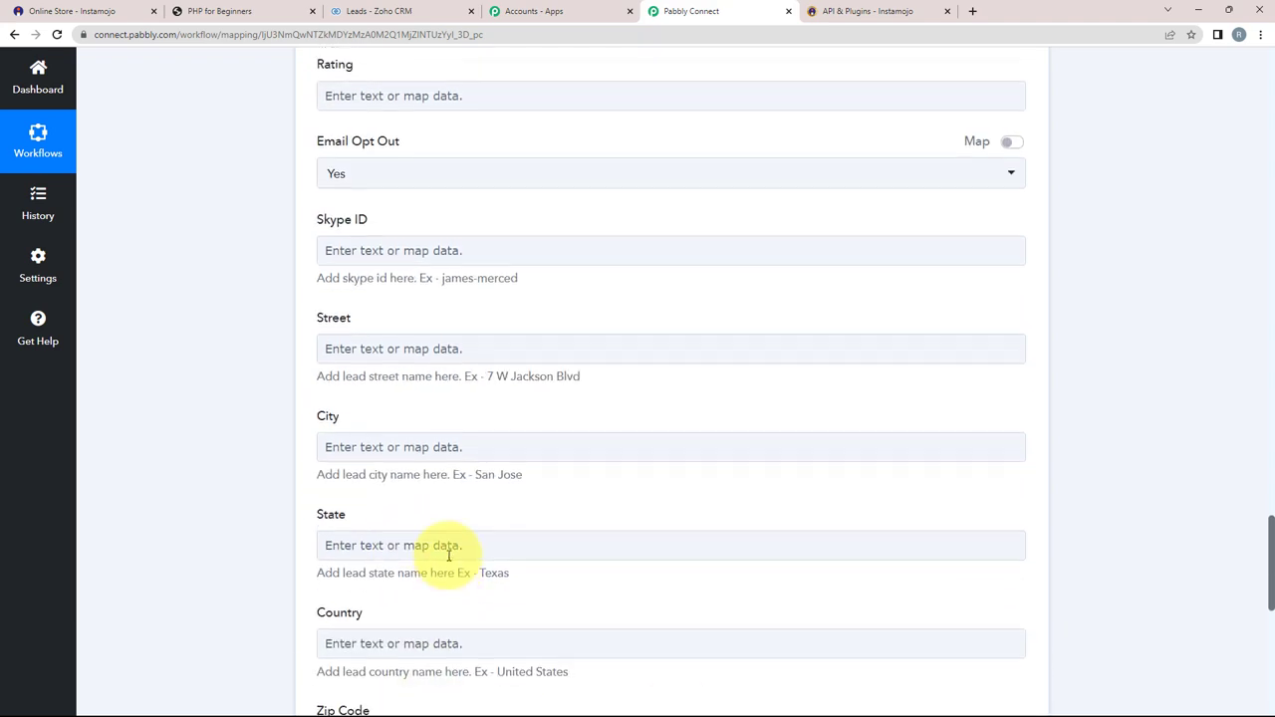
scroll(448, 561, up, 6)
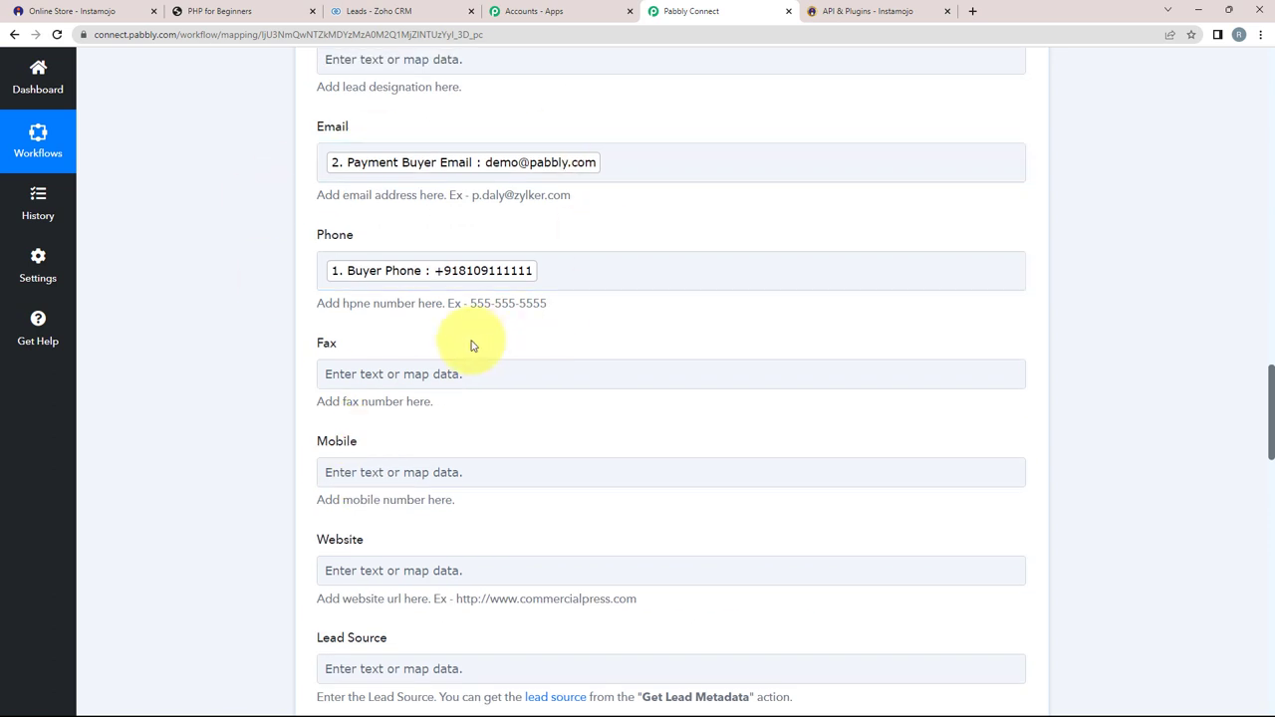
scroll(390, 413, up, 3)
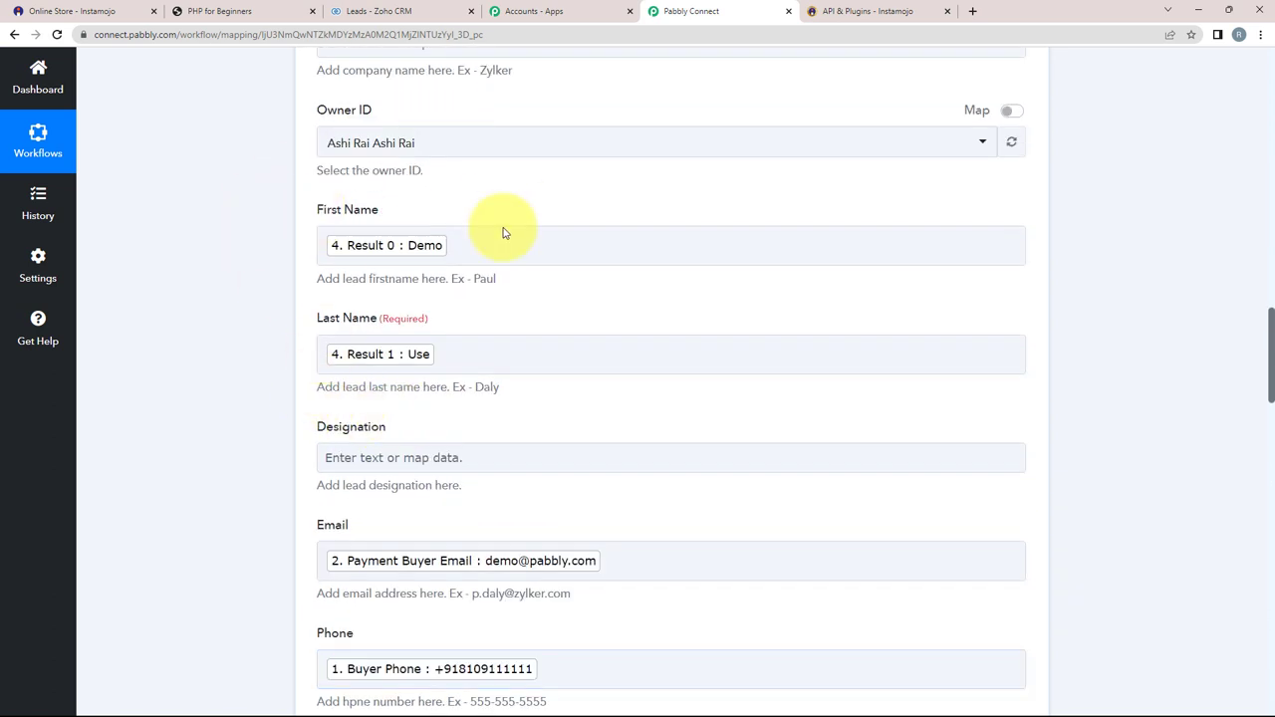
scroll(369, 339, up, 3)
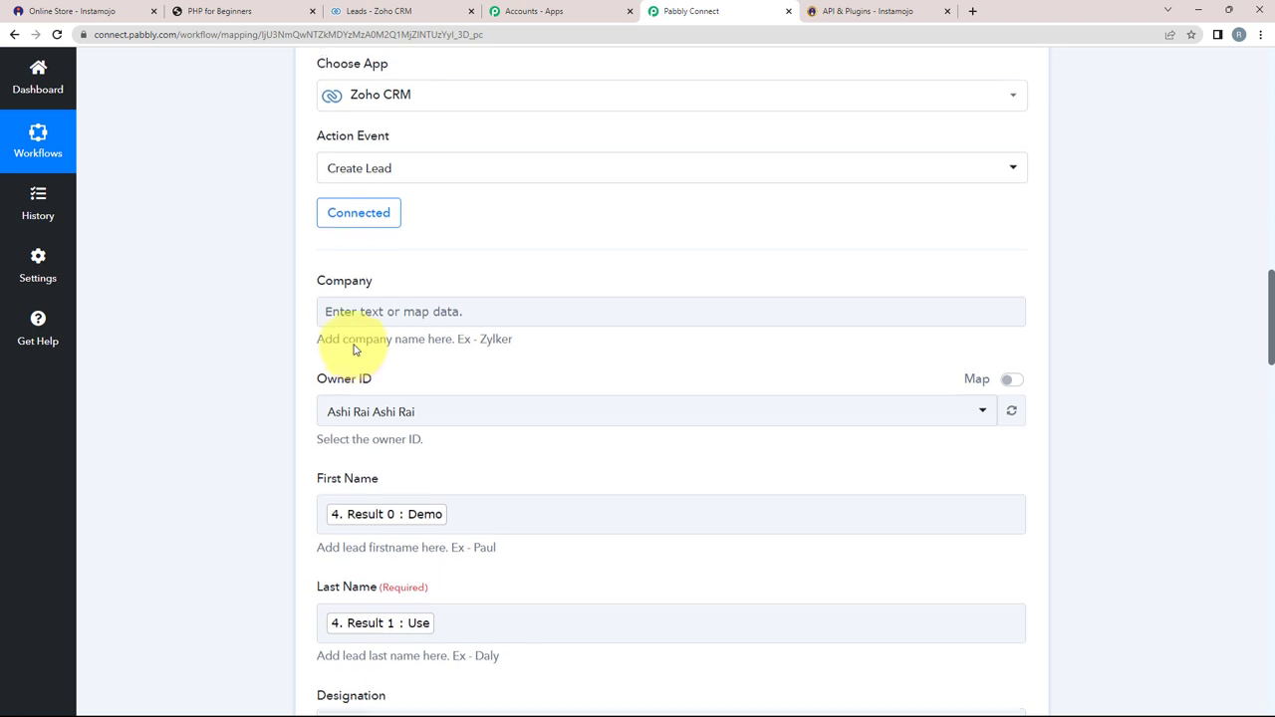
scroll(354, 349, up, 1)
scroll(356, 348, down, 3)
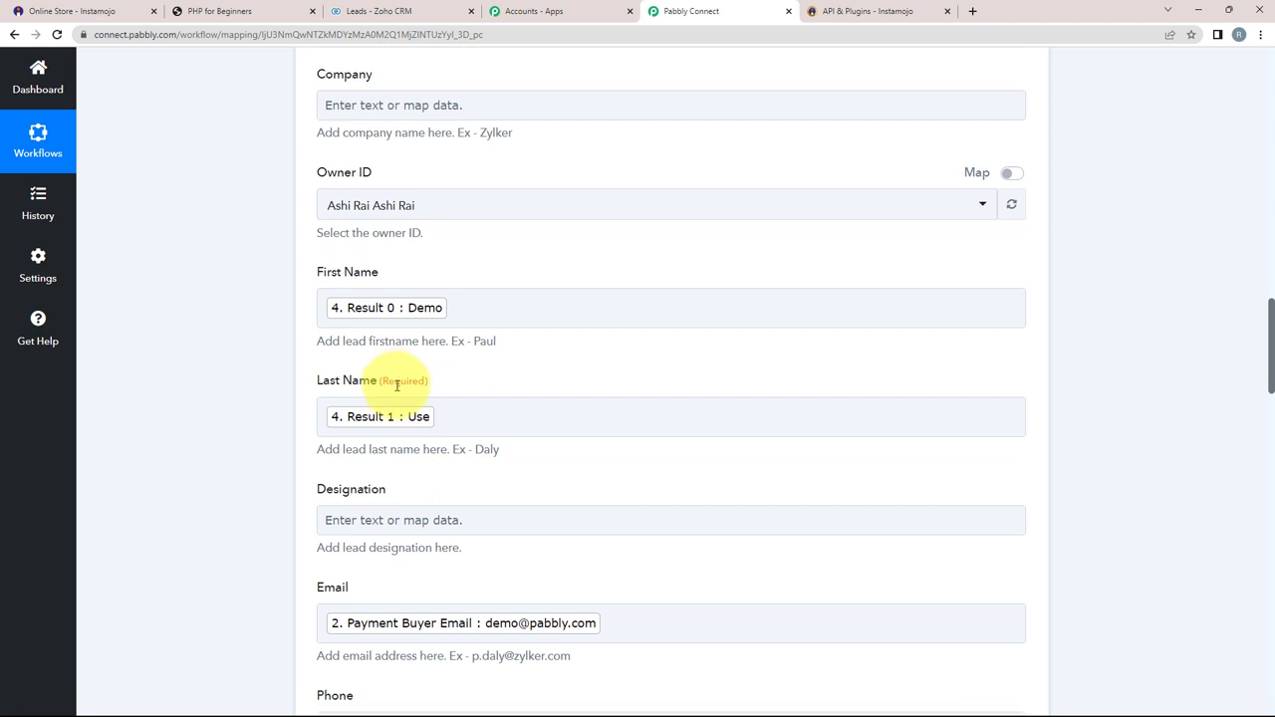
scroll(479, 310, down, 1)
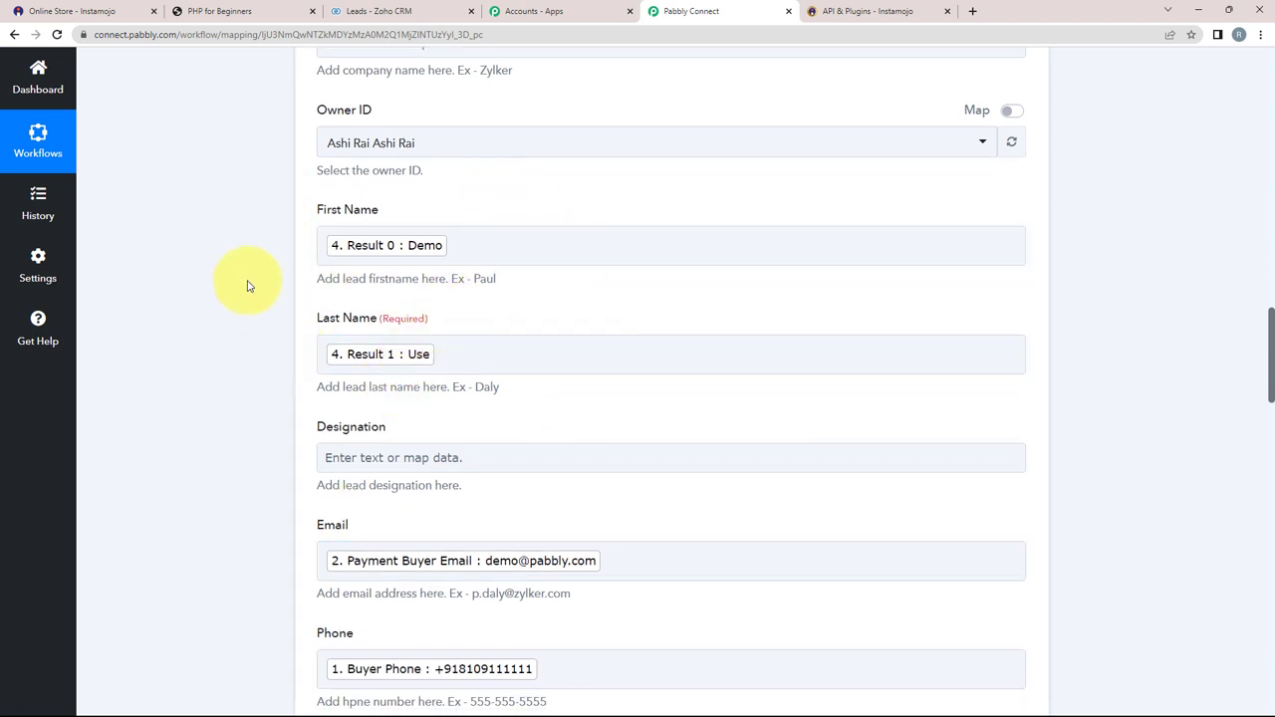
scroll(353, 436, down, 2)
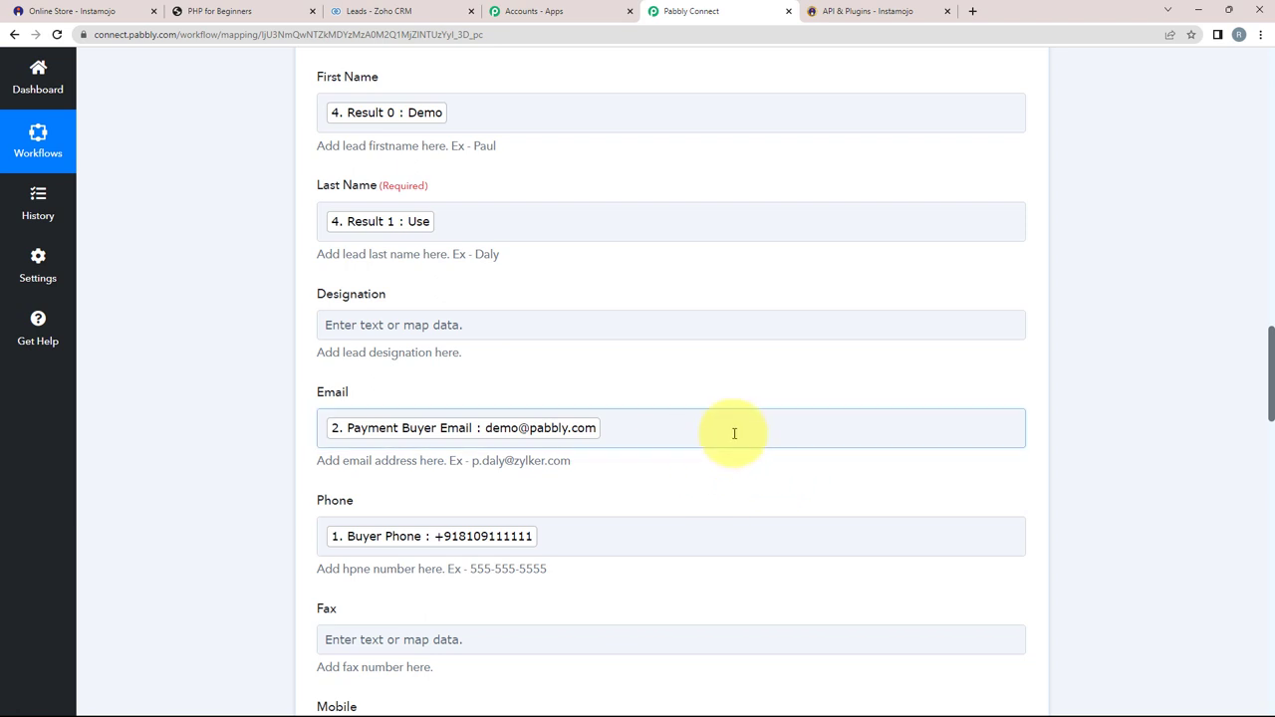
scroll(735, 434, down, 20)
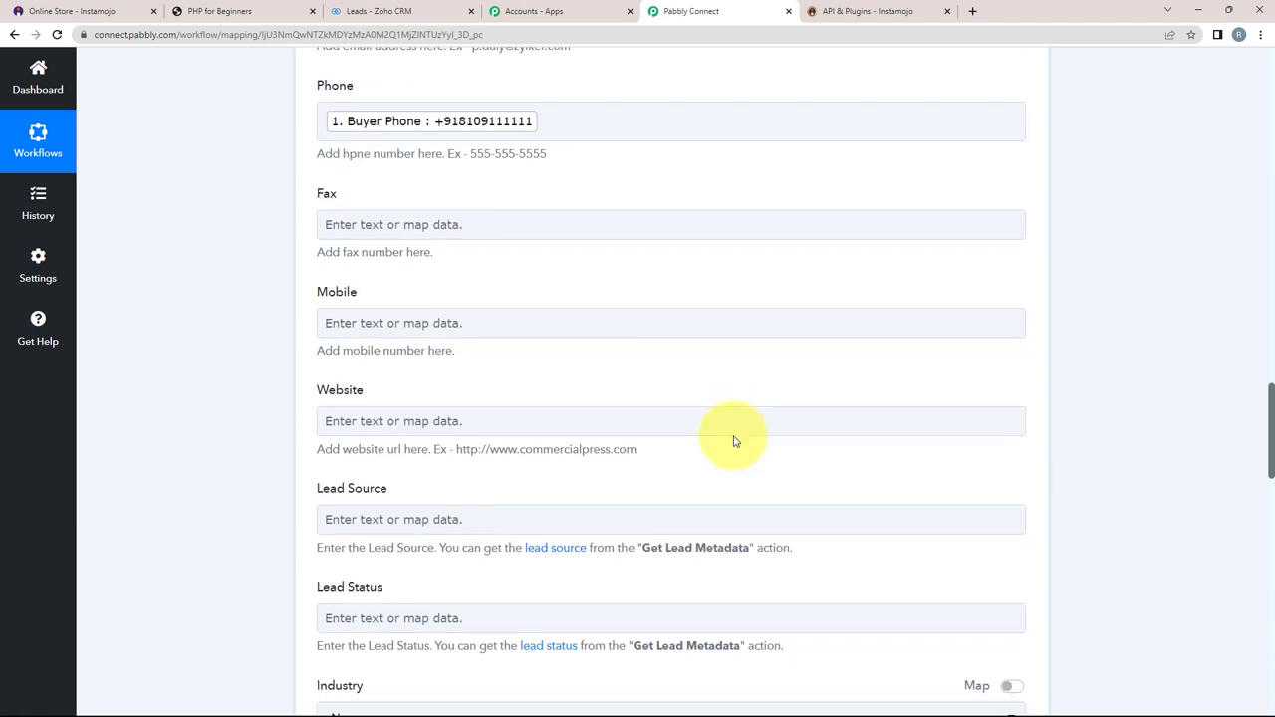
Step: Resend the test request and confirm the response shows SUCCESS with record added
click(359, 382)
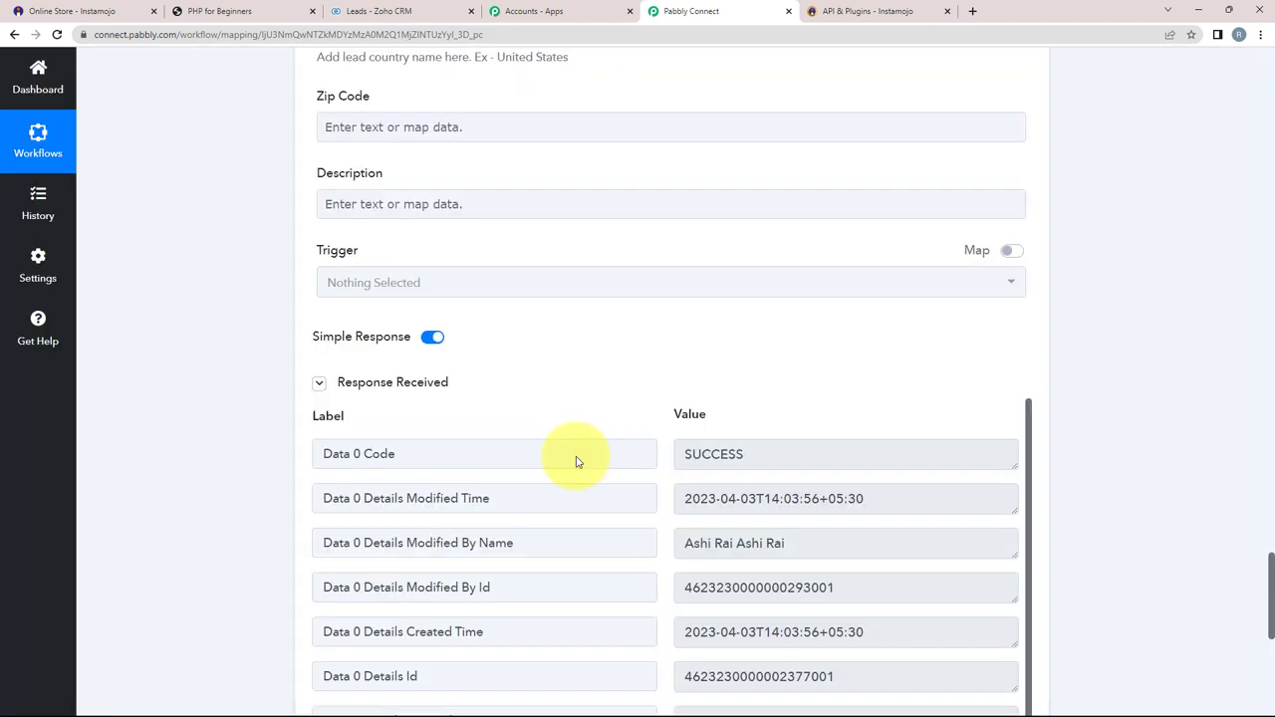
double_click(754, 465)
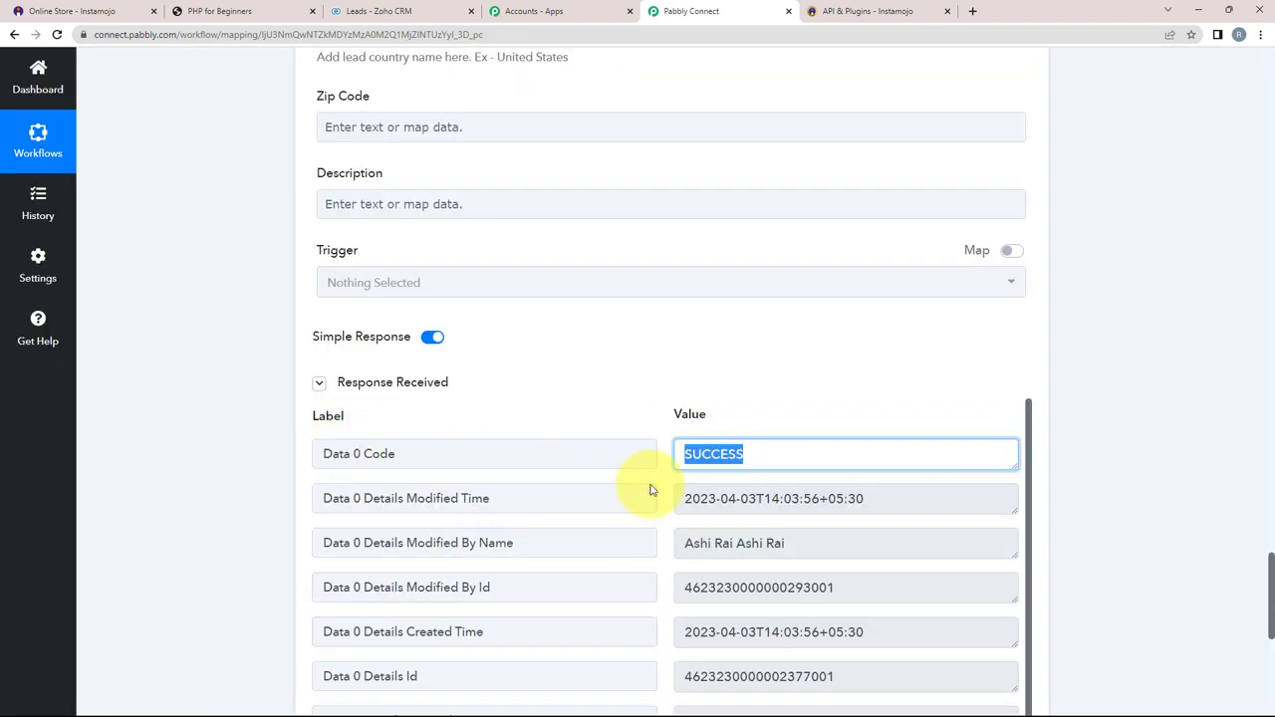
scroll(667, 584, down, 1)
scroll(667, 584, down, 2)
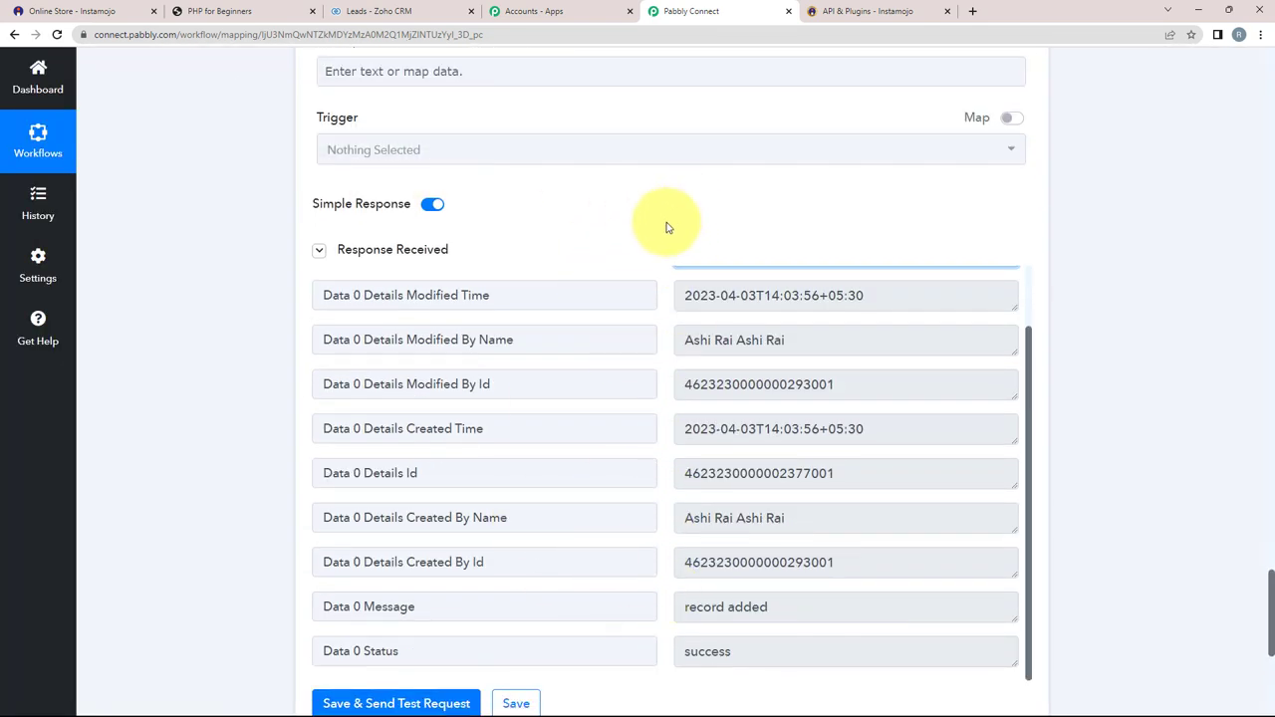
click(378, 10)
Step: Reload the Zoho CRM Leads list and open the Demo Use lead to check its email and phone
click(57, 34)
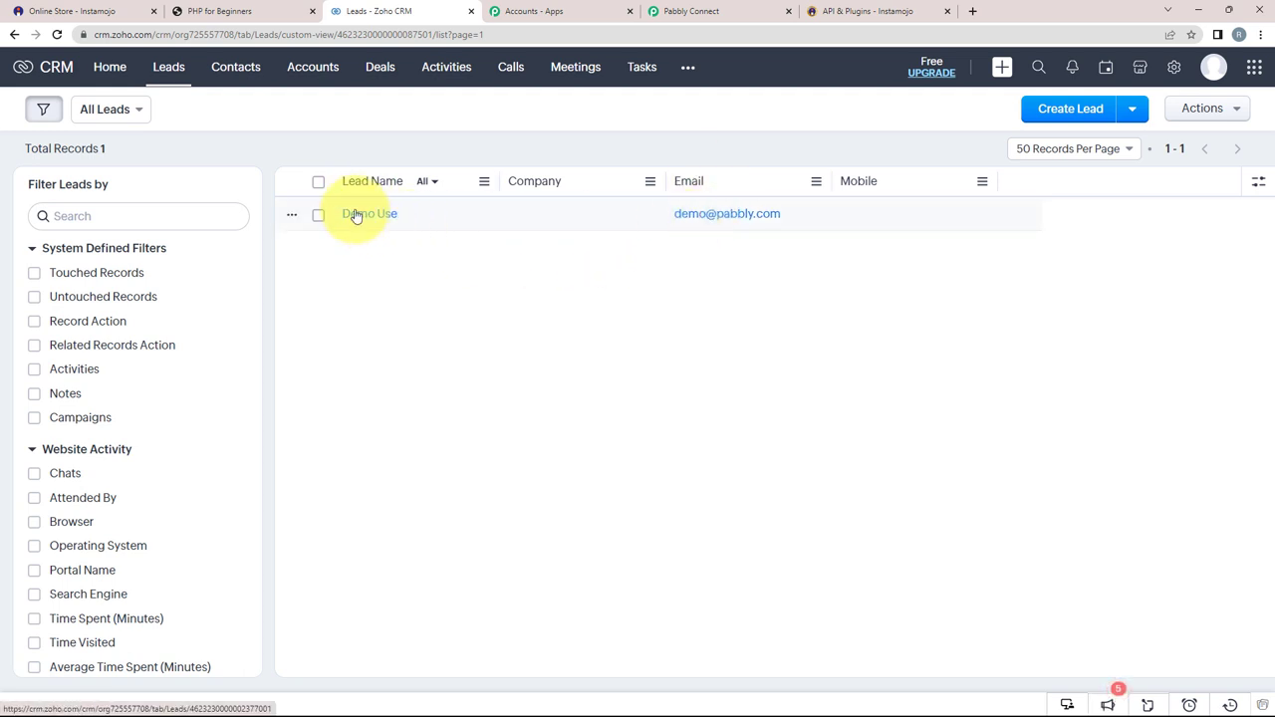
click(359, 213)
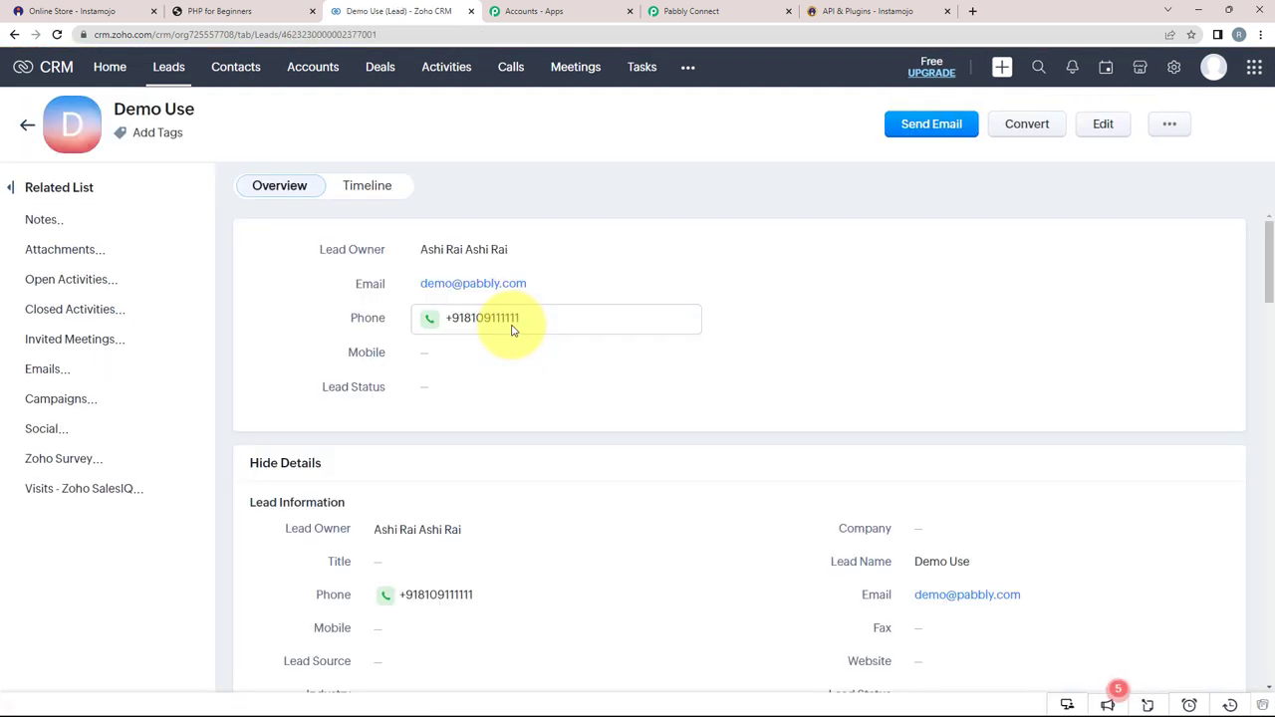
scroll(406, 456, down, 1)
scroll(684, 435, down, 2)
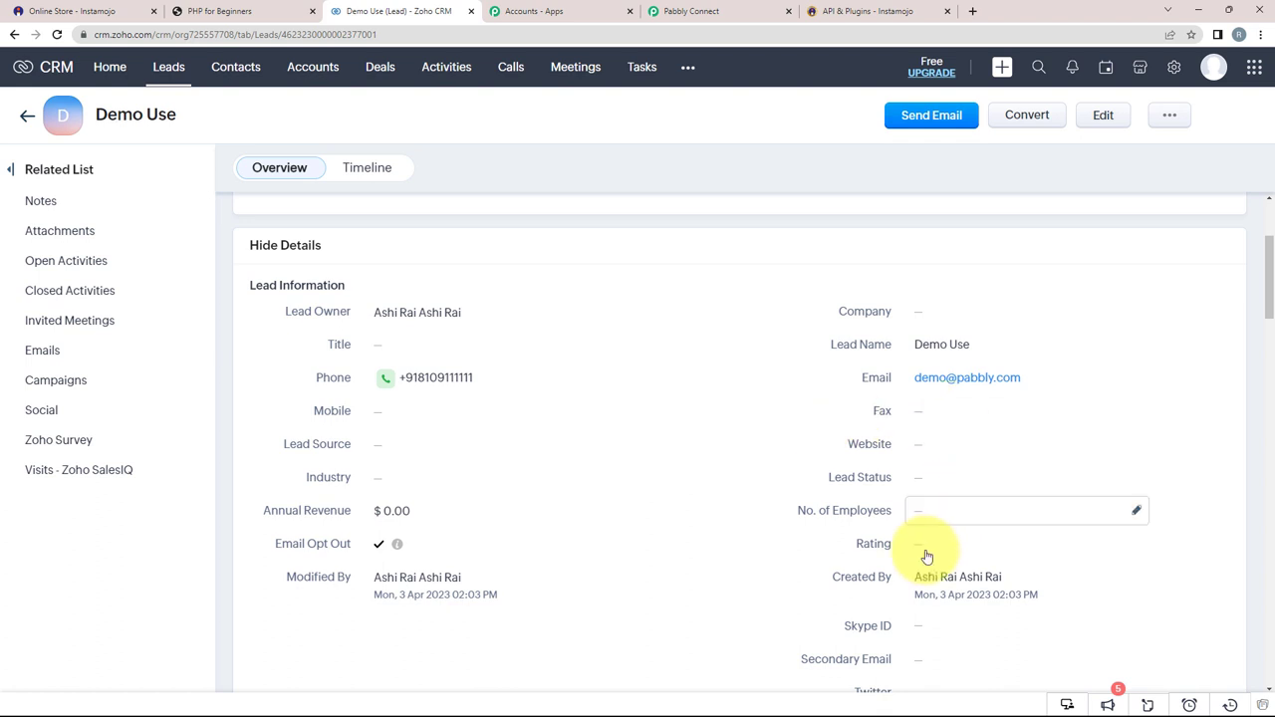
scroll(612, 572, down, 1)
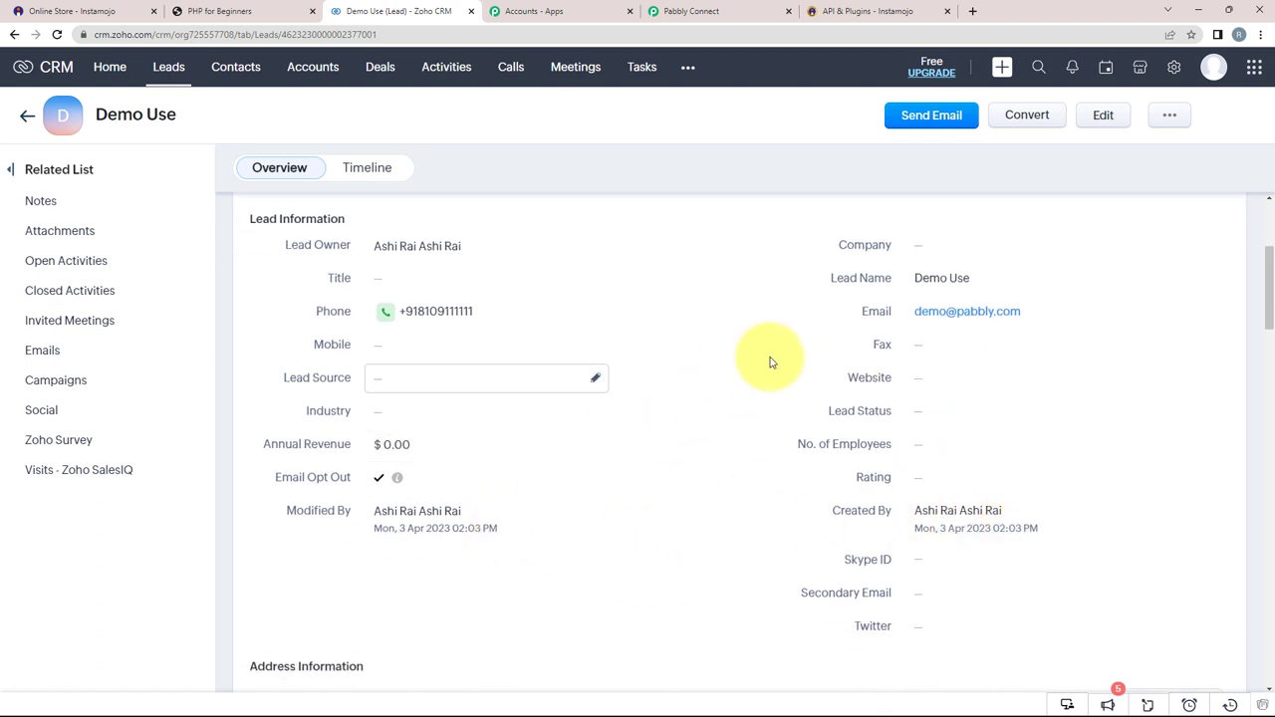
scroll(489, 455, down, 2)
scroll(492, 457, up, 3)
scroll(489, 455, up, 2)
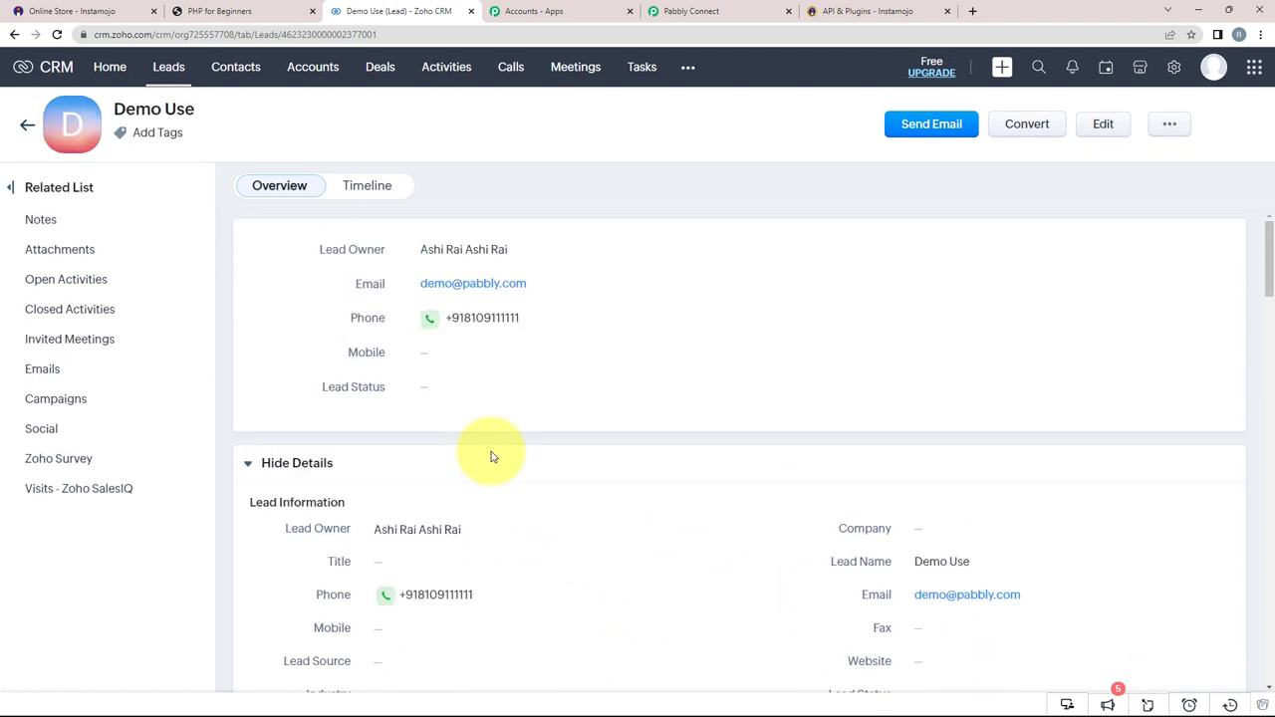
Step: Collapse the Zoho CRM Create Lead and Instamojo New Sale steps to review the five-step workflow
click(693, 10)
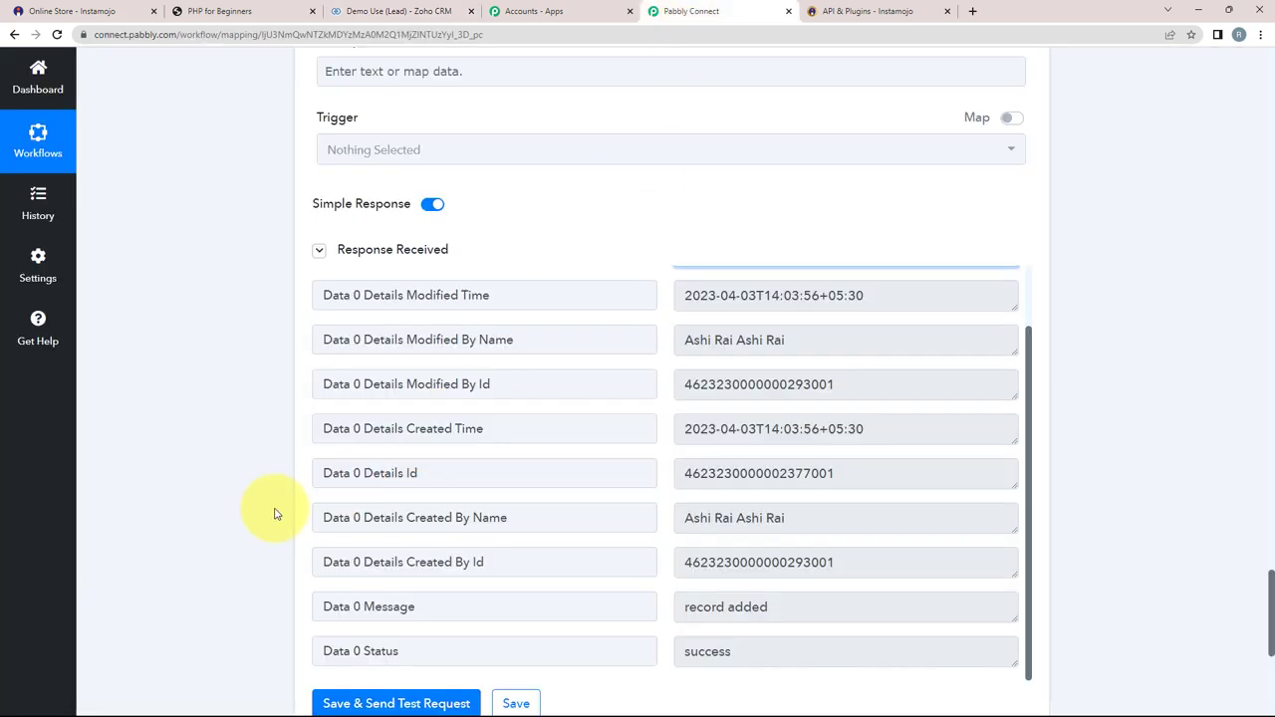
scroll(276, 515, up, 15)
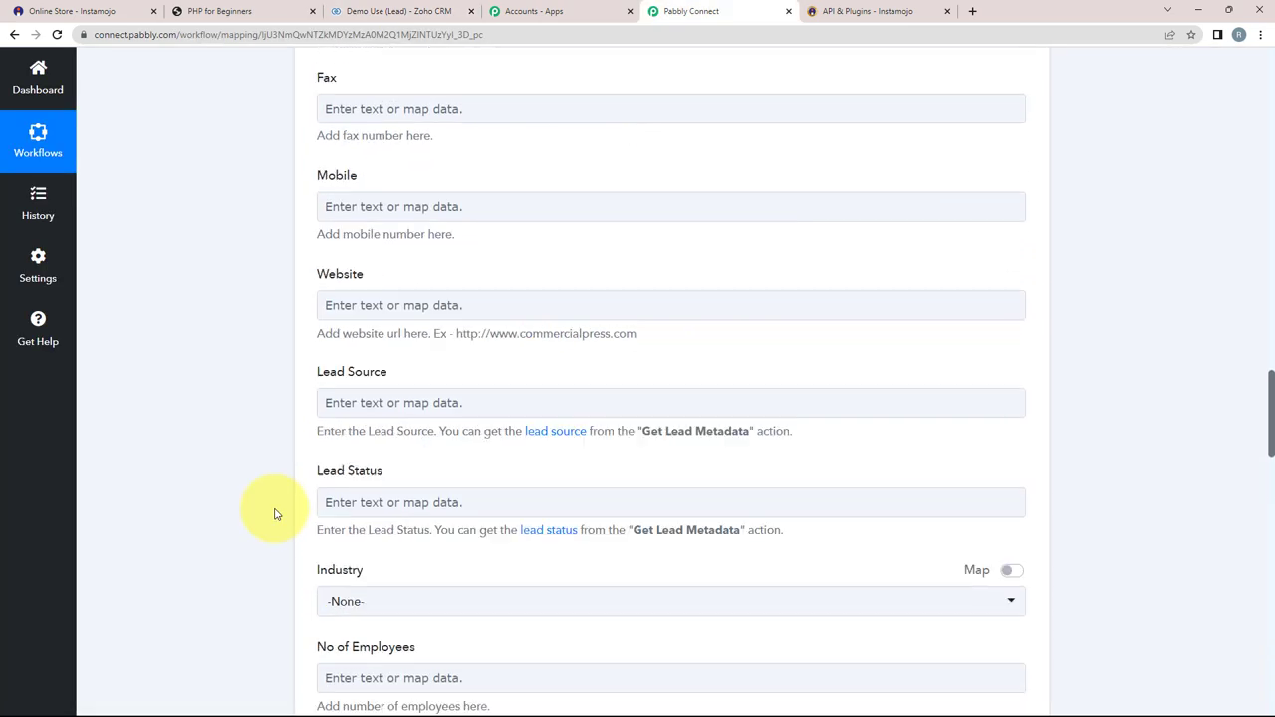
scroll(276, 515, up, 13)
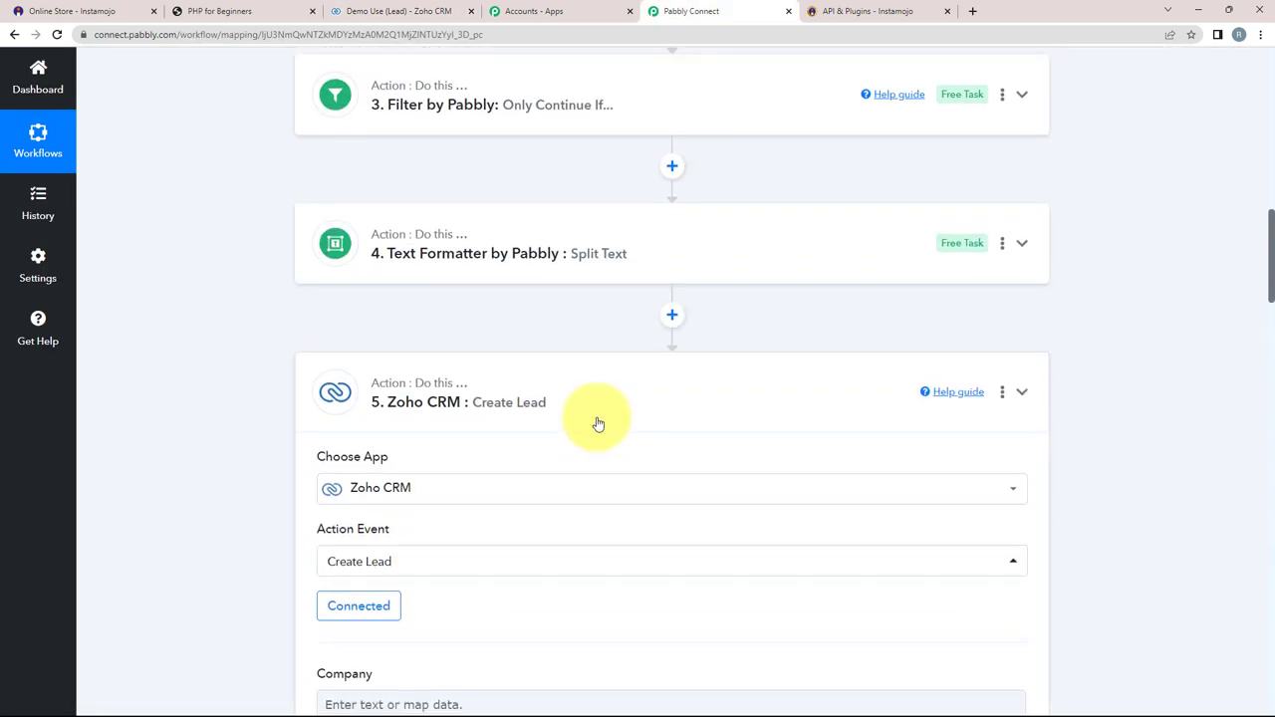
click(598, 424)
scroll(264, 397, up, 6)
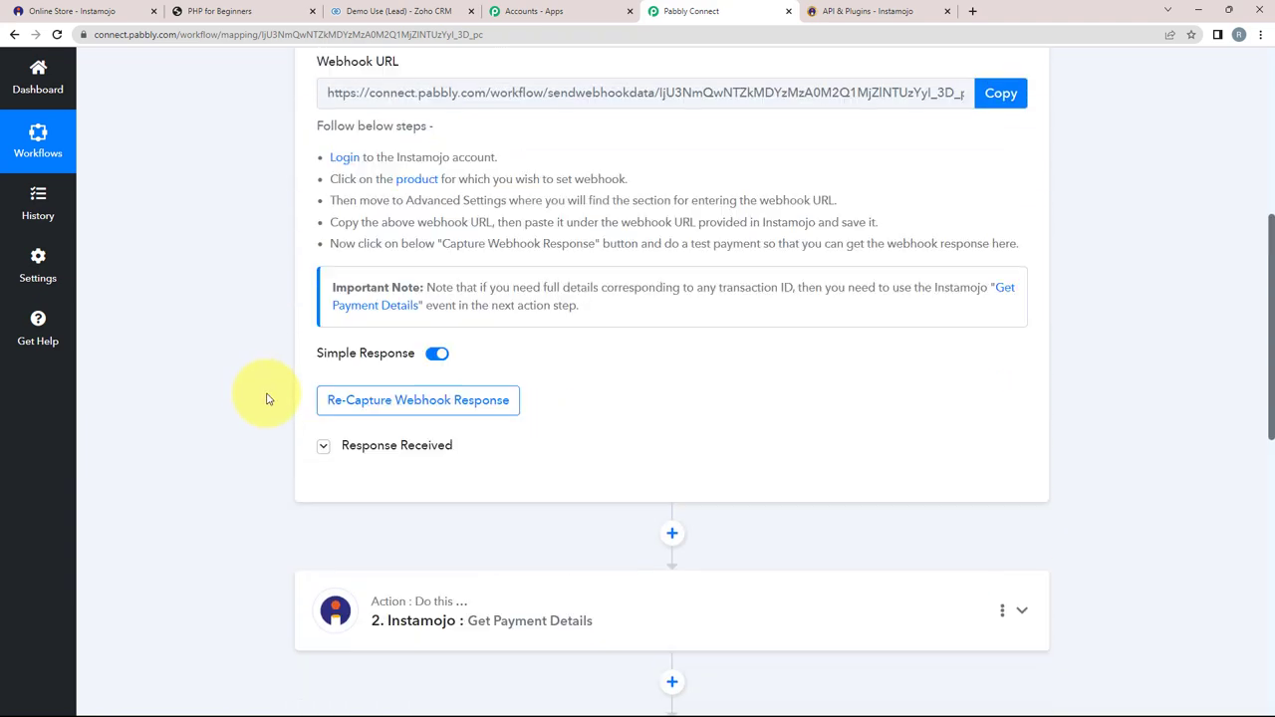
scroll(267, 399, up, 3)
click(654, 171)
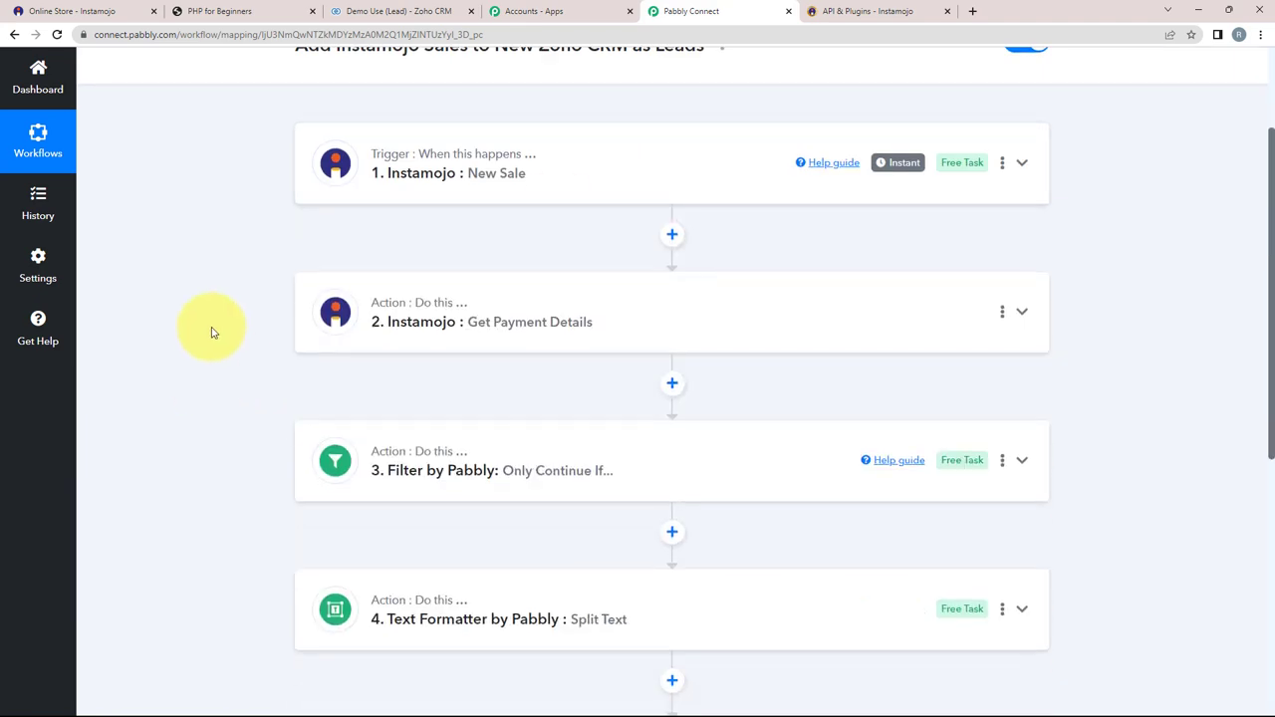
scroll(393, 581, down, 2)
scroll(245, 522, up, 2)
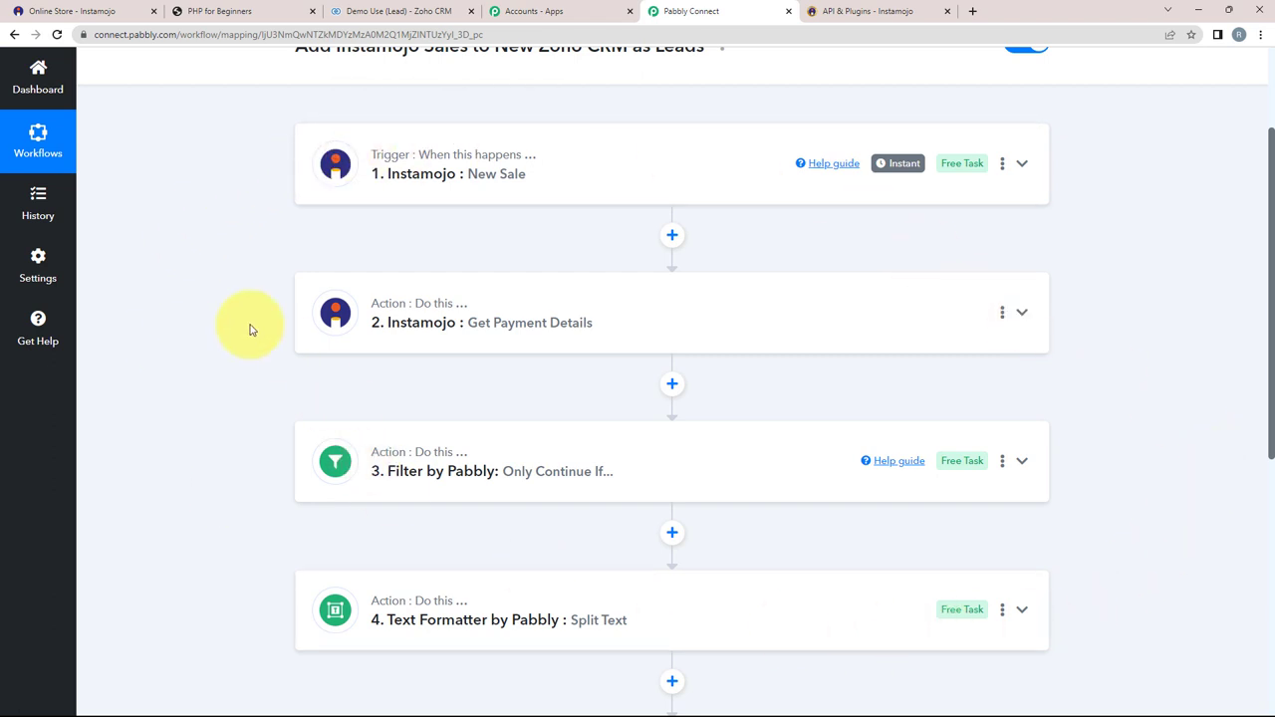
scroll(208, 275, down, 1)
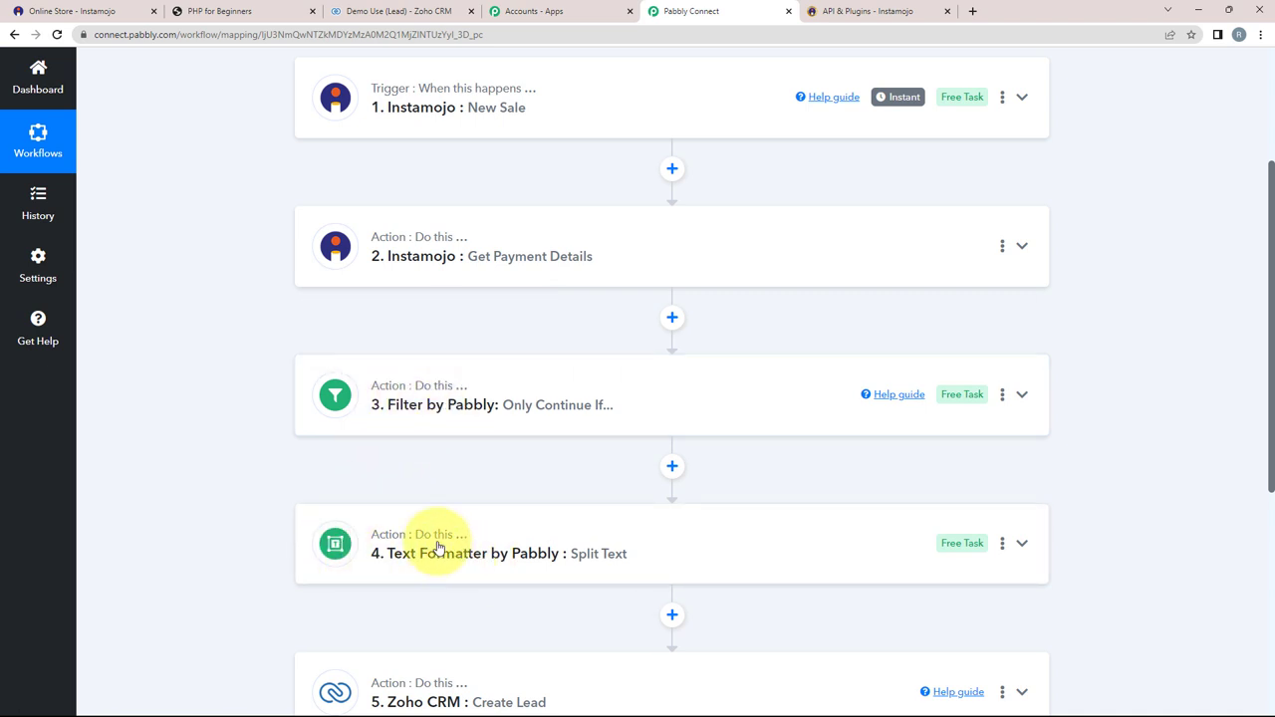
scroll(319, 481, down, 2)
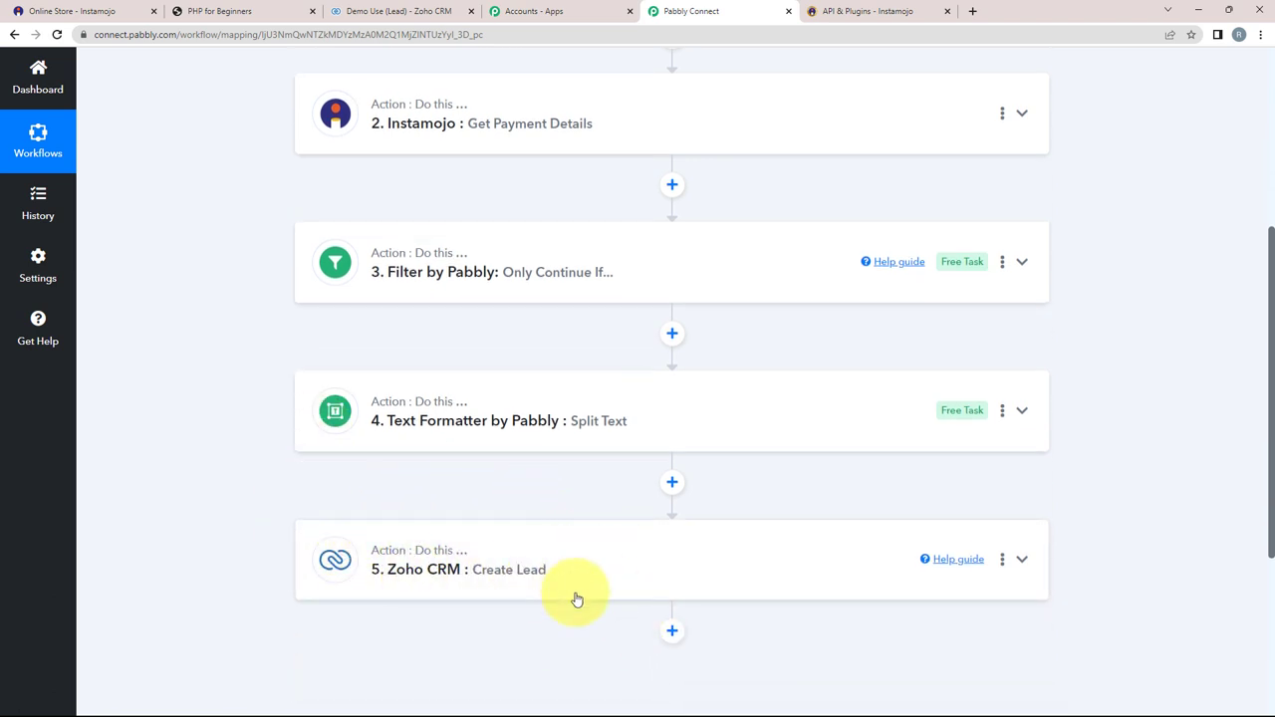
scroll(519, 593, up, 2)
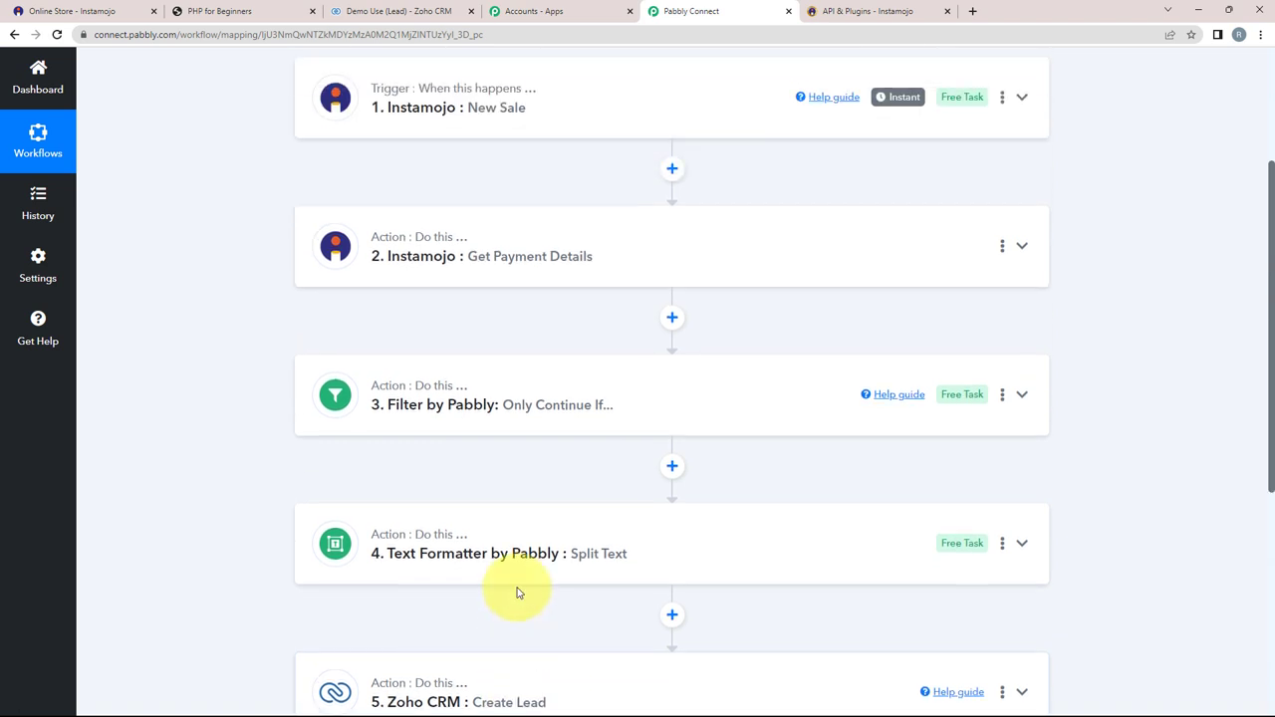